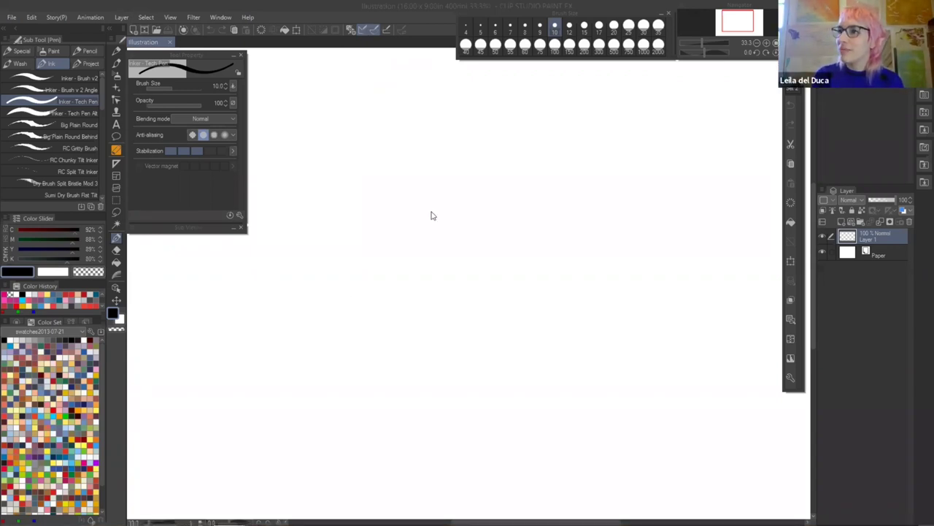
Scribble large overlapping loops across the canvas with the Inker - Tech Pen brush at size 10, and clear them.
left_click_drag(433, 216, 440, 214)
key("ctrl+z")
key("space")
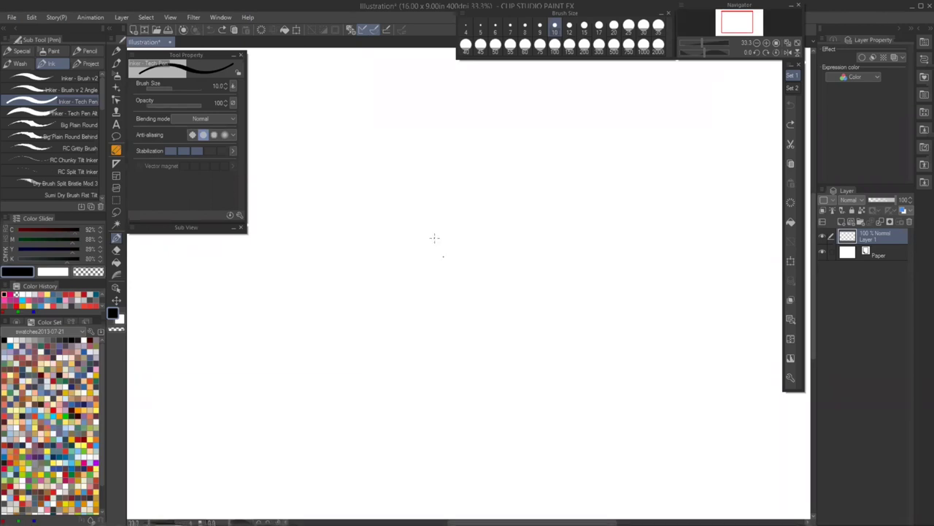
mouse_move(338, 228)
left_mouse_down()
mouse_move(395, 153)
mouse_move(524, 181)
mouse_move(467, 321)
mouse_move(303, 247)
mouse_move(553, 136)
mouse_move(525, 398)
mouse_move(334, 386)
mouse_move(355, 286)
left_mouse_up()
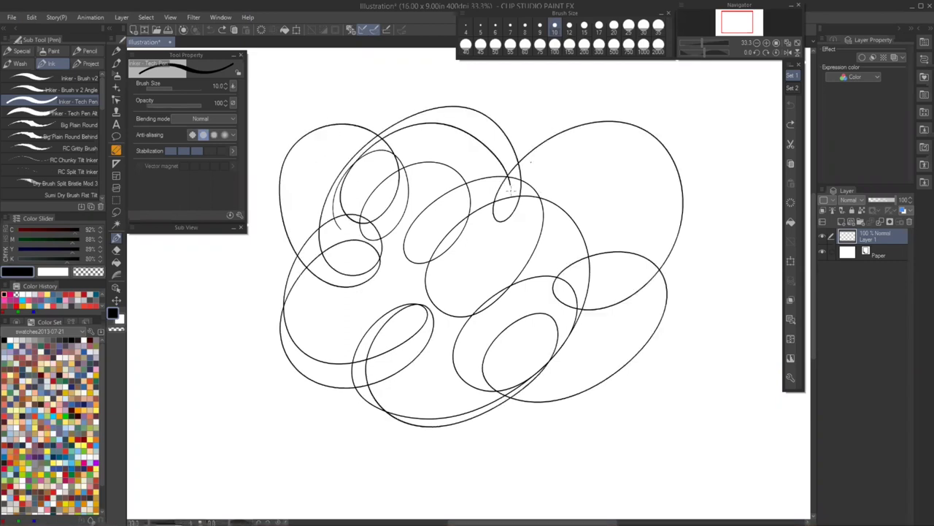
mouse_move(511, 191)
left_mouse_down()
mouse_move(548, 380)
mouse_move(393, 340)
mouse_move(336, 341)
mouse_move(426, 298)
mouse_move(605, 284)
mouse_move(562, 400)
left_mouse_up()
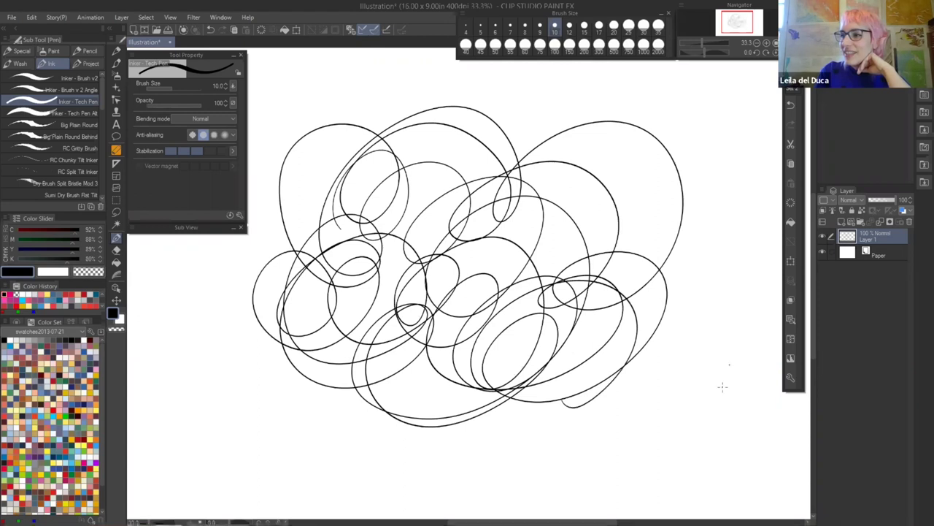
left_click(791, 202)
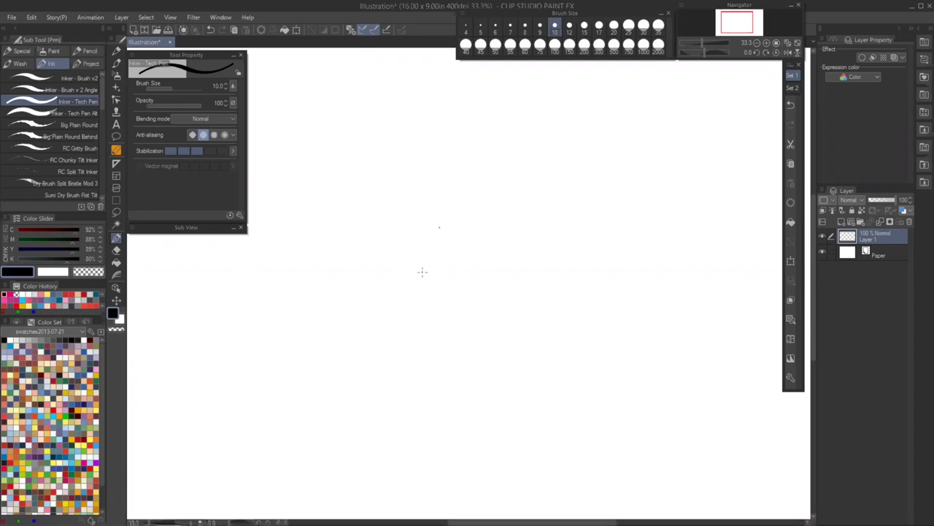
With the Inker - Brush v 2 Angle brush at size 75, draw a wavy line and a series of parallel curved strokes.
left_click(79, 92)
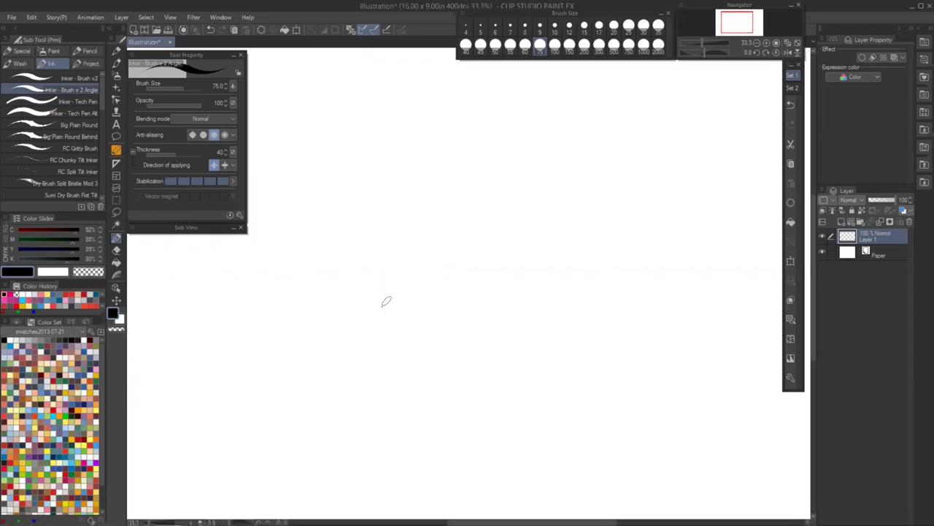
mouse_move(296, 208)
left_mouse_down()
mouse_move(342, 164)
mouse_move(514, 190)
mouse_move(558, 246)
left_mouse_up()
left_click_drag(398, 310, 558, 244)
mouse_move(450, 222)
left_mouse_down()
mouse_move(245, 327)
mouse_move(511, 227)
left_mouse_up()
mouse_move(269, 368)
left_mouse_down()
mouse_move(638, 216)
mouse_move(591, 248)
left_mouse_up()
mouse_move(312, 384)
left_mouse_down()
mouse_move(639, 265)
mouse_move(656, 285)
left_mouse_up()
left_click_drag(360, 396, 651, 306)
left_click_drag(393, 398, 676, 324)
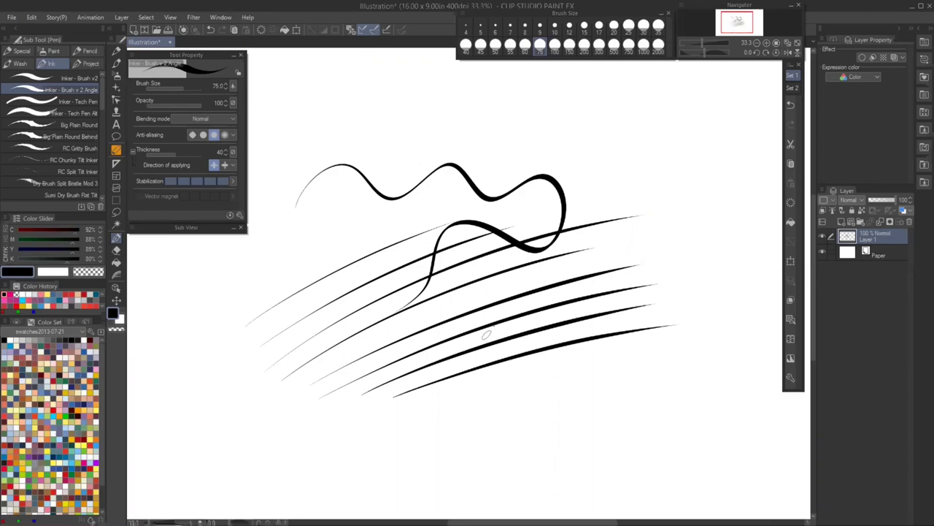
Draw a looping squiggle and two short crossing strokes beside the start of the parallel strokes.
scroll(432, 307, "up", 3)
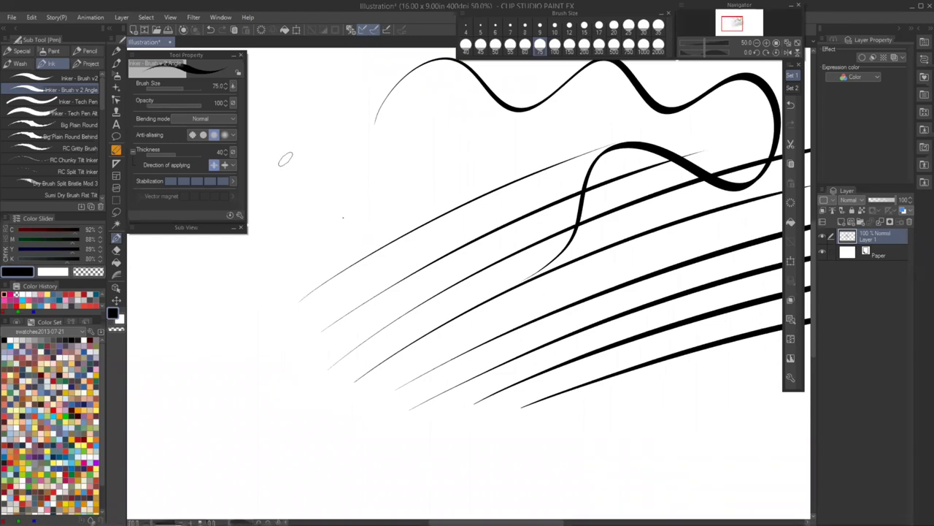
mouse_move(284, 154)
left_mouse_down()
mouse_move(369, 323)
mouse_move(340, 207)
mouse_move(427, 273)
mouse_move(436, 131)
mouse_move(446, 232)
mouse_move(584, 135)
mouse_move(514, 146)
left_mouse_up()
left_click_drag(228, 302, 344, 227)
left_click_drag(289, 214, 279, 349)
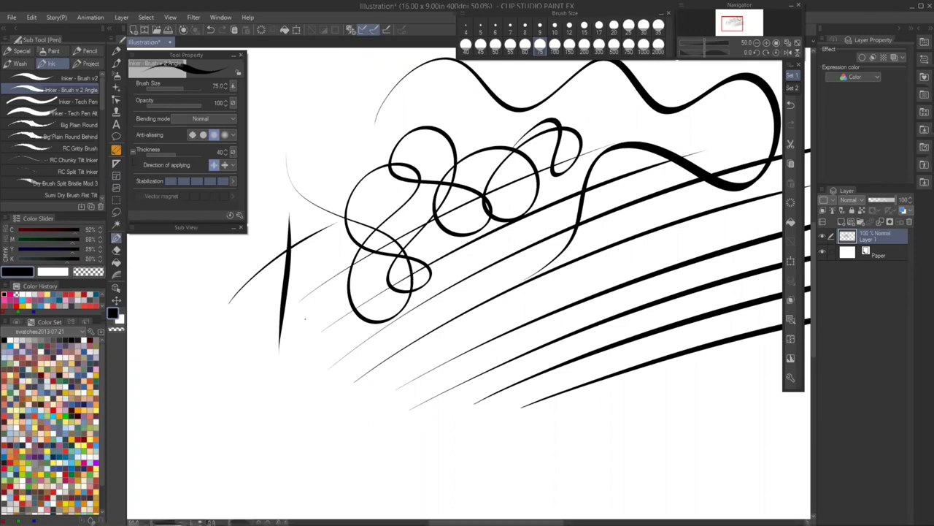
Draw long sweeping curves and loops across the lower part of the parallel strokes to test the angled brush.
left_click_drag(433, 380, 249, 361)
scroll(528, 369, "up", 2)
mouse_move(513, 405)
left_mouse_down()
mouse_move(609, 421)
mouse_move(686, 462)
left_mouse_up()
left_click(412, 351, "alt")
left_click_drag(441, 362, 644, 343)
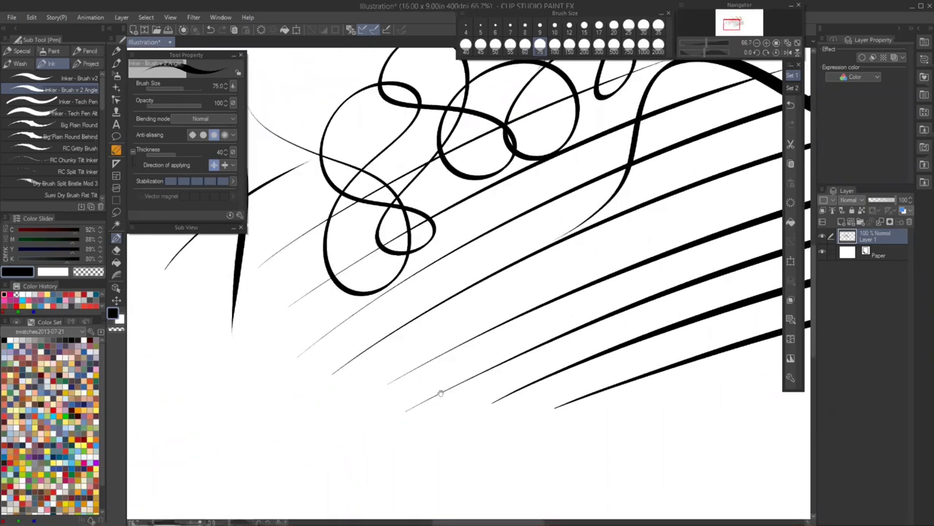
left_click_drag(441, 393, 417, 341)
scroll(457, 353, "down", 2)
mouse_move(246, 389)
left_mouse_down()
mouse_move(273, 340)
mouse_move(516, 398)
mouse_move(604, 281)
mouse_move(617, 356)
mouse_move(502, 371)
mouse_move(344, 339)
left_mouse_up()
mouse_move(151, 364)
left_mouse_down()
mouse_move(257, 356)
mouse_move(321, 442)
left_mouse_up()
mouse_move(179, 419)
left_mouse_down()
mouse_move(425, 409)
mouse_move(498, 338)
left_mouse_up()
left_click_drag(315, 325, 532, 398)
left_click_drag(369, 366, 633, 461)
left_click_drag(437, 288, 664, 424)
mouse_move(479, 260)
left_mouse_down()
mouse_move(541, 331)
mouse_move(676, 416)
left_mouse_up()
mouse_move(544, 187)
left_mouse_down()
mouse_move(591, 195)
mouse_move(733, 383)
left_mouse_up()
left_click_drag(600, 171, 760, 344)
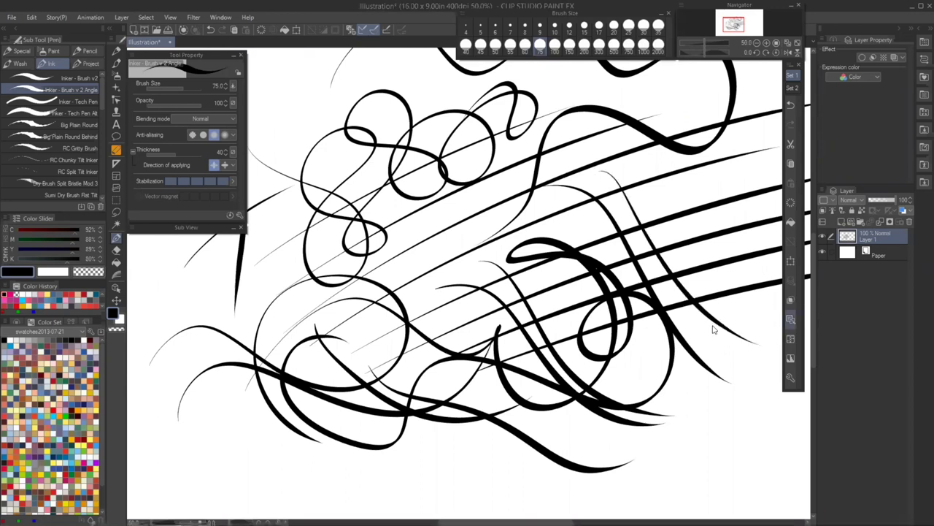
Clear all the test strokes from Layer 1.
left_click(791, 319)
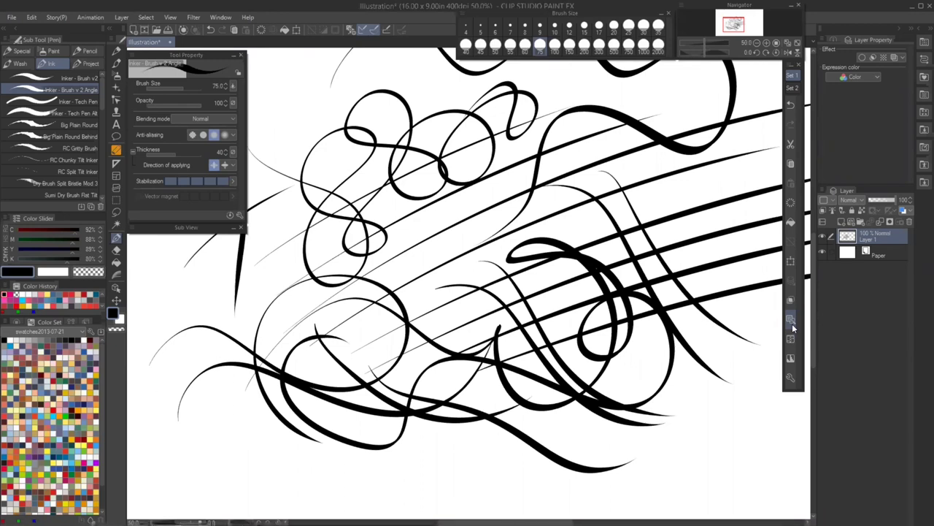
left_click_drag(442, 374, 452, 362)
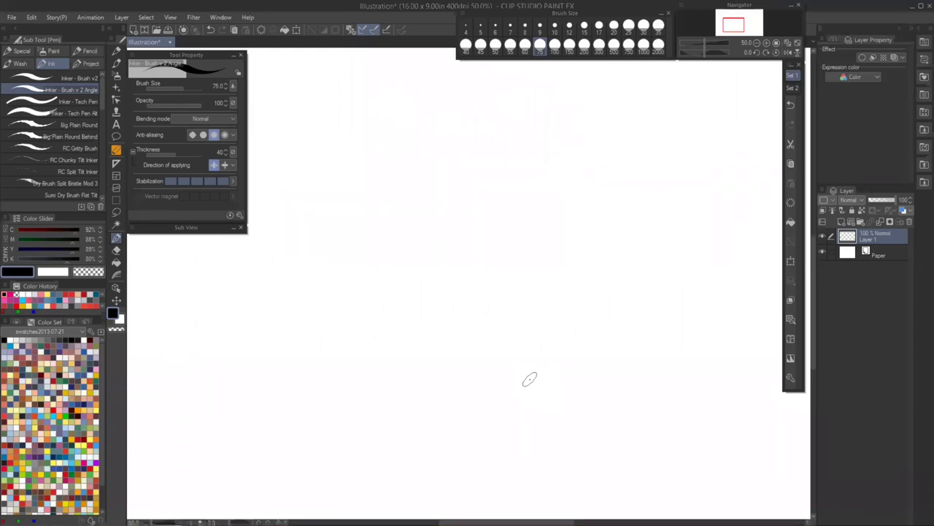
left_click(406, 257, "alt")
left_click(400, 282, "alt")
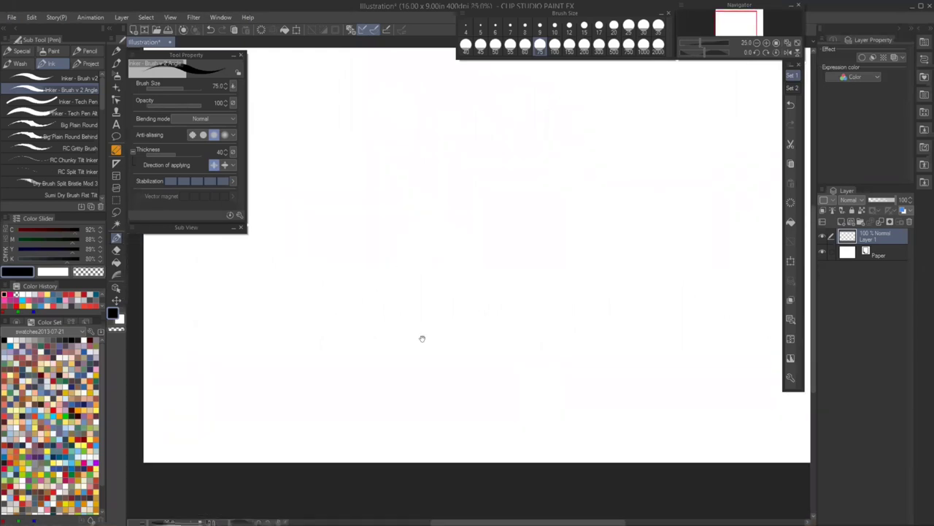
scroll(391, 359, "up", 1)
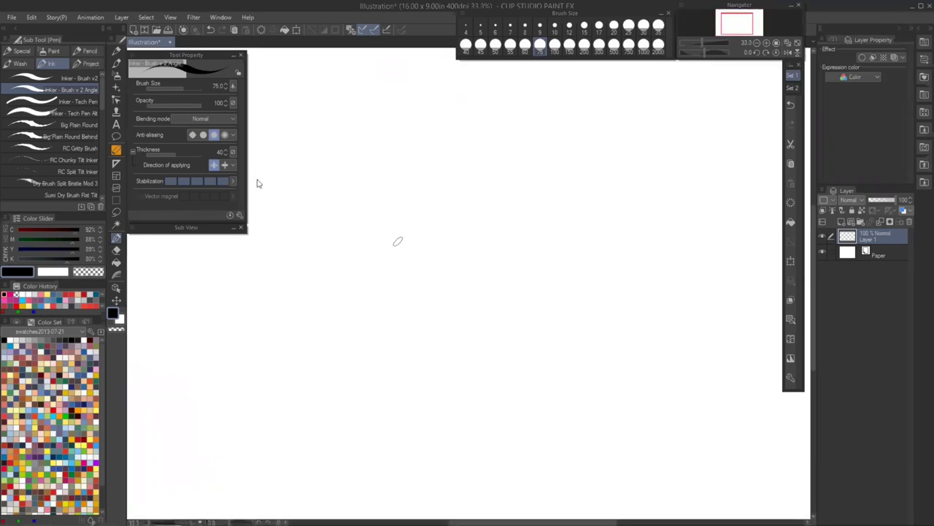
Switch to the Inker - Tech Pen brush, draw a tall upward-pointing arrow beside the Tool Property panel, and undo it.
left_click(82, 102)
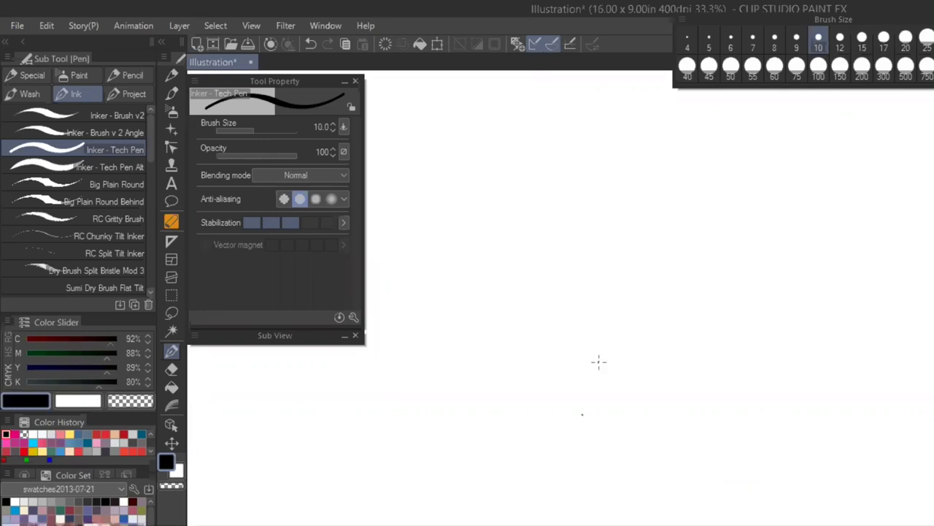
mouse_move(318, 88)
left_mouse_down()
mouse_move(423, 109)
mouse_move(573, 210)
mouse_move(544, 161)
mouse_move(408, 91)
mouse_move(319, 93)
mouse_move(306, 78)
left_mouse_up()
mouse_move(565, 309)
left_mouse_down()
mouse_move(515, 143)
mouse_move(589, 133)
left_mouse_up()
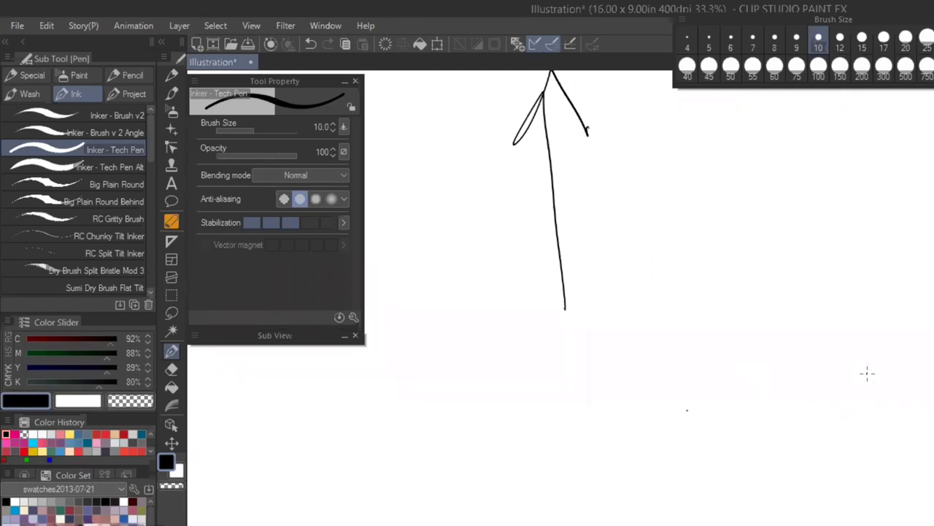
mouse_move(306, 80)
left_mouse_down()
mouse_move(560, 225)
mouse_move(312, 78)
left_mouse_up()
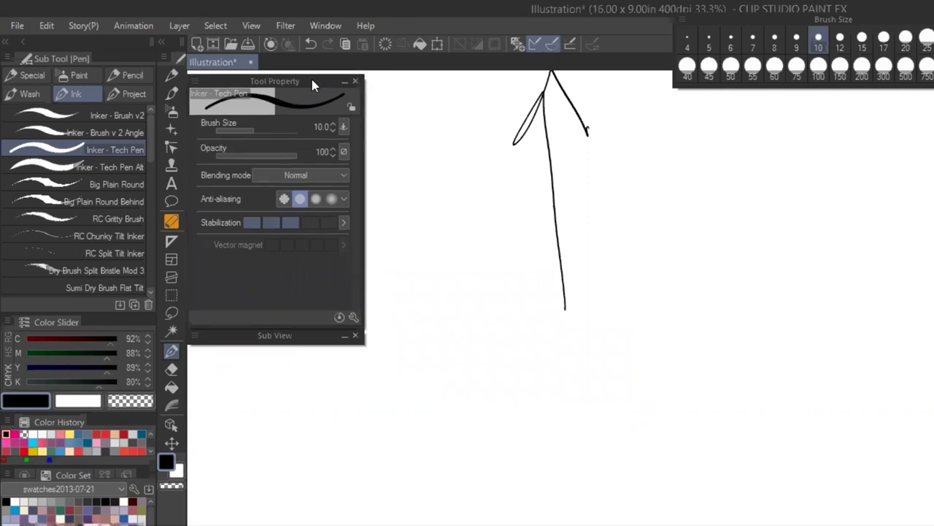
key("ctrl+z")
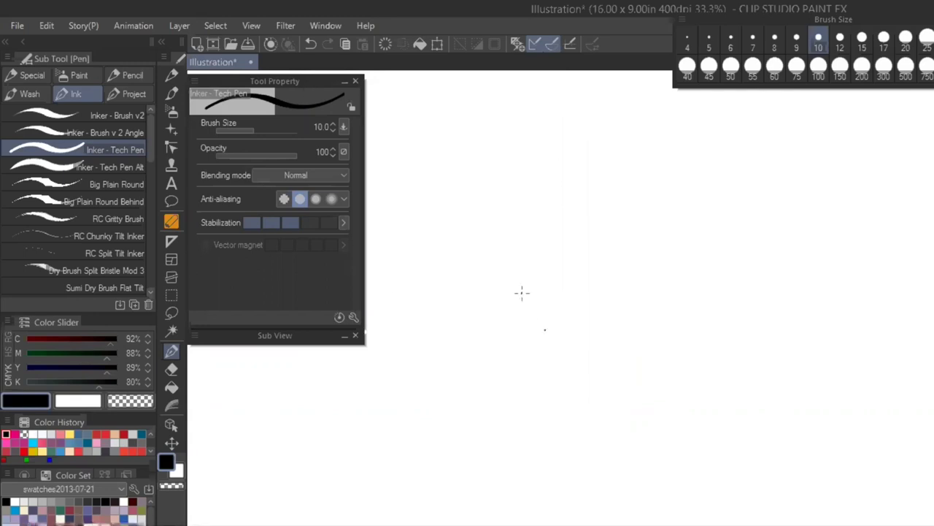
Draw a long horizontal arrow with its head pointing at the Tool Property panel.
mouse_move(494, 206)
left_mouse_down()
mouse_move(447, 214)
mouse_move(398, 183)
mouse_move(867, 215)
left_mouse_up()
left_click_drag(398, 188, 482, 144)
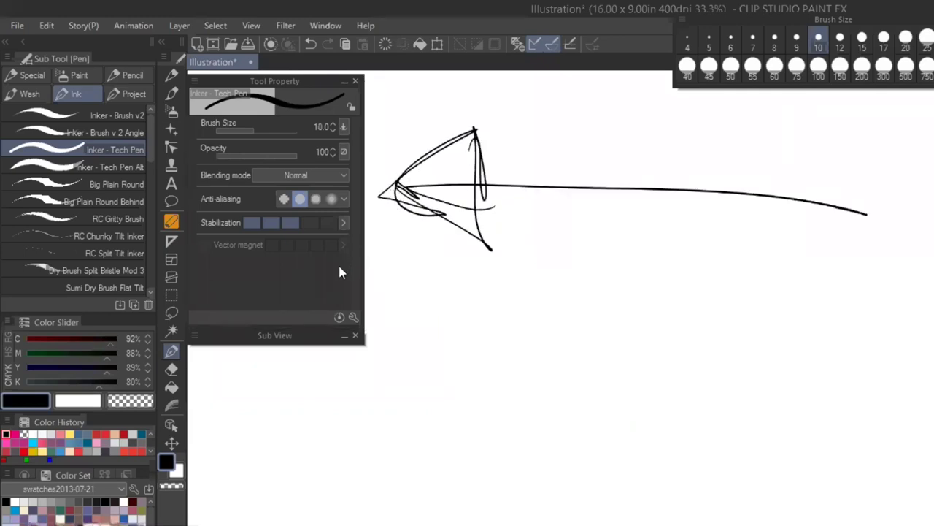
Compare the Tool Property settings of the Ink brushes, from Inker - Brush v2 through Sumi Dry Brush Flat Tilt.
left_click(90, 170)
left_click(91, 205)
left_click(87, 181)
left_click(84, 133)
left_click(98, 236)
left_click(101, 269)
left_click(89, 202)
left_click(72, 114)
left_click(95, 236)
left_click(110, 287)
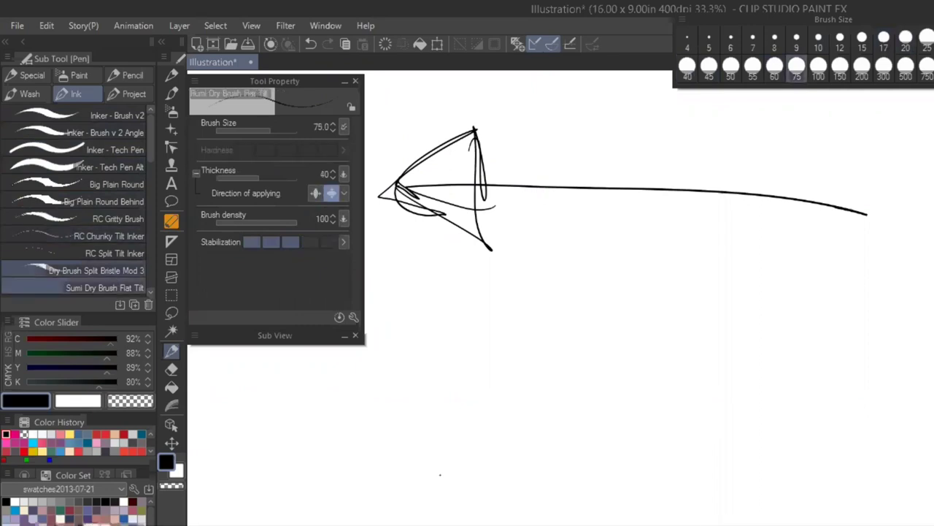
left_click(86, 132)
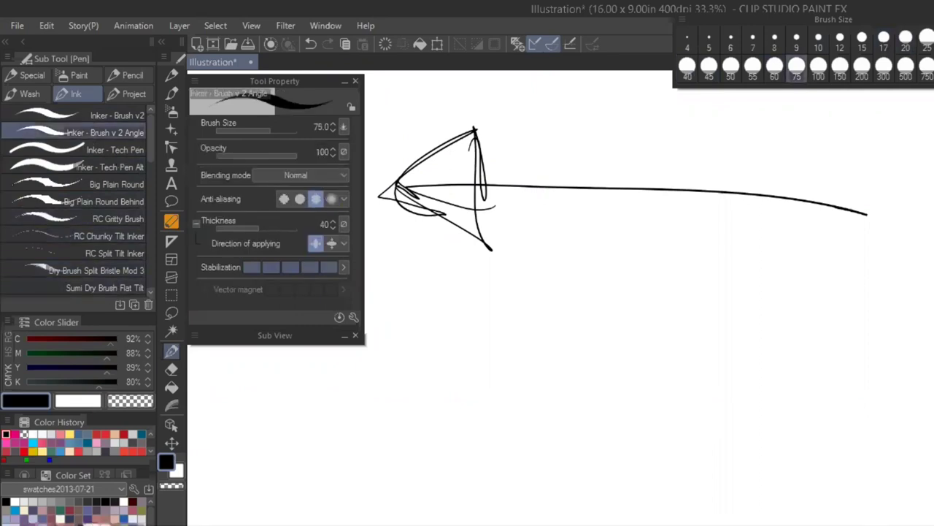
left_click(110, 114)
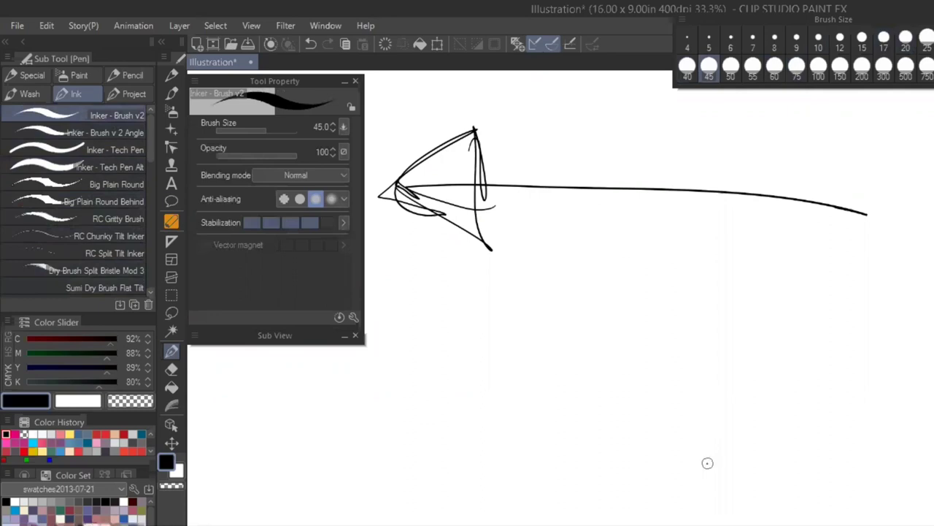
Clear the arrow from the canvas and compare the settings of RC Chunky Tilt Inker, Big Plain Round Behind and RC Split Tilt Inker.
key("Delete")
left_click(109, 235)
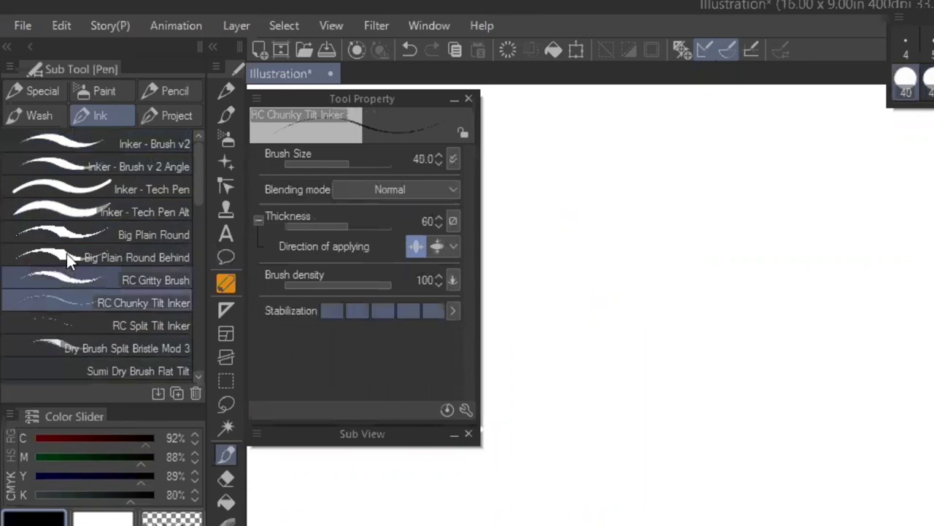
left_click(66, 255)
left_click(86, 190)
left_click(106, 324)
left_click(89, 186)
left_click(105, 324)
left_click(137, 252)
Reselect the Inker - Tech Pen brush and draw a small arrow pointing at the lower corner of the Tool Property panel.
left_click(113, 191)
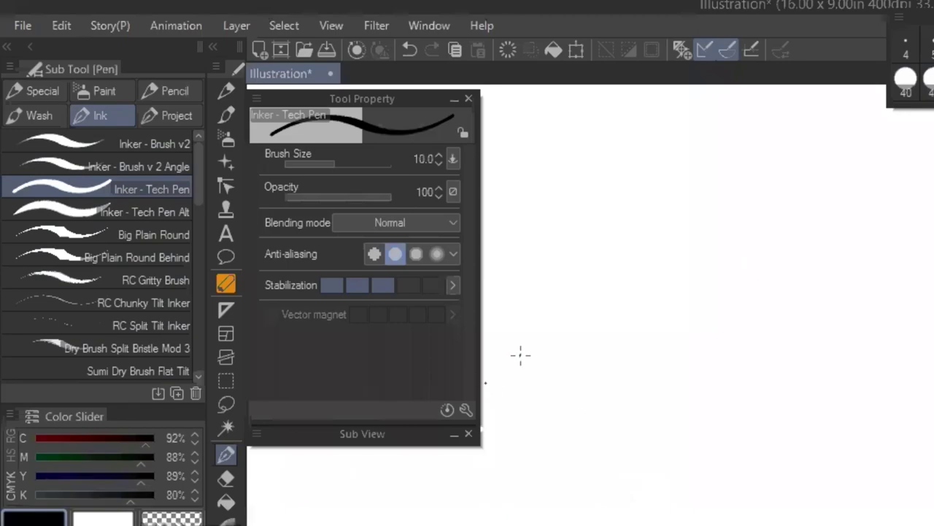
left_click_drag(606, 416, 488, 415)
left_click_drag(487, 416, 526, 441)
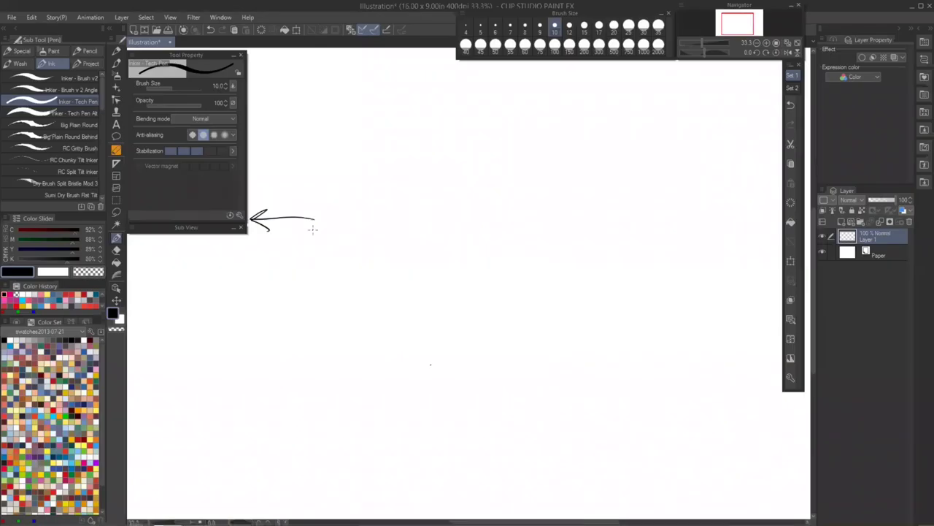
Examine the Tech Pen's Sub Tool Detail settings for Watercolor edge, Correction, Brush Size and Ink, and close the dialog.
left_click(239, 214)
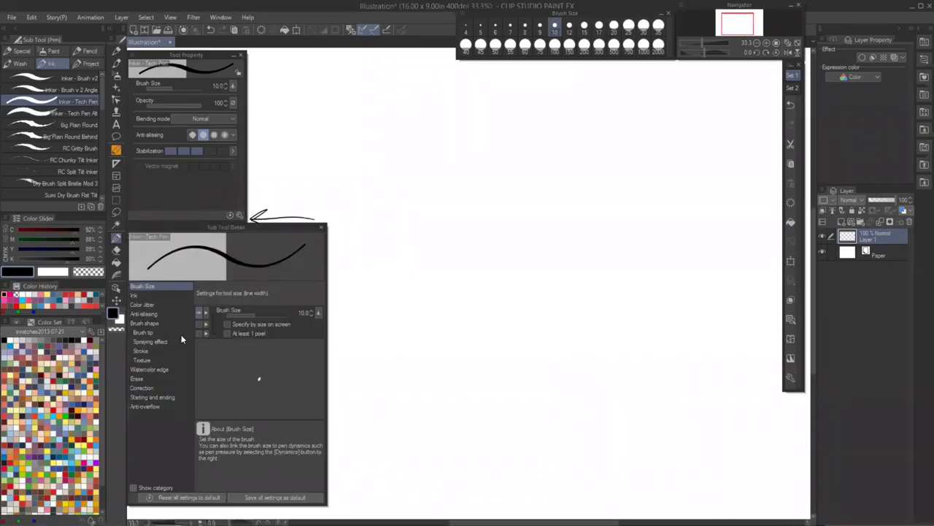
left_click(149, 369)
left_click(143, 388)
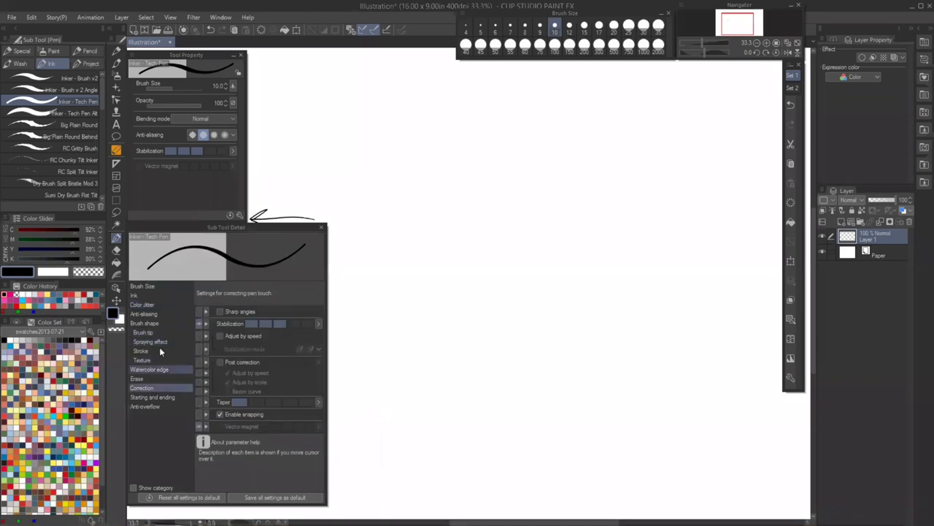
left_click(150, 286)
left_click_drag(420, 400, 367, 403)
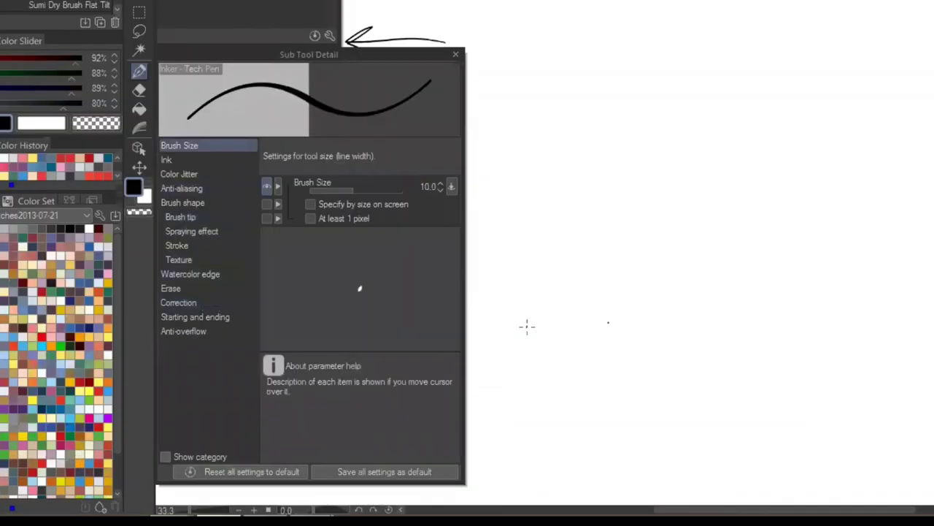
left_click(245, 159)
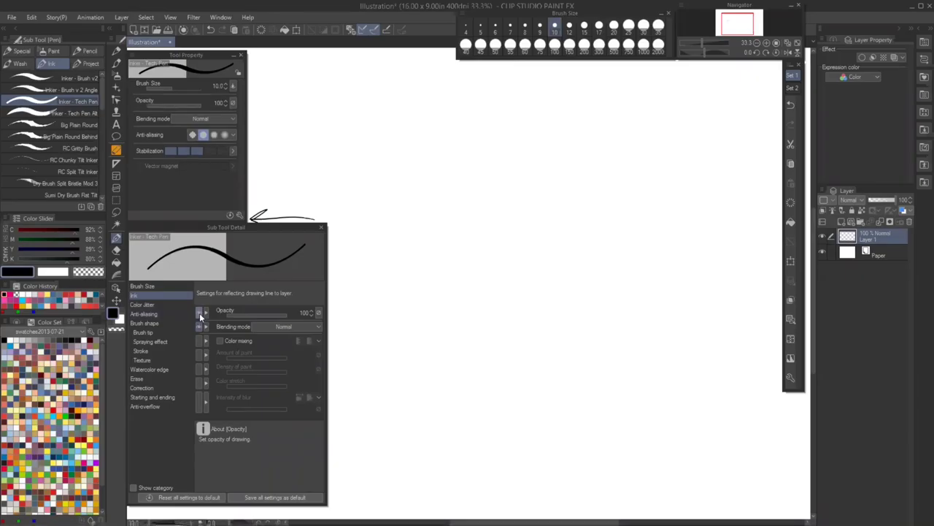
left_click(200, 313)
left_click(321, 227)
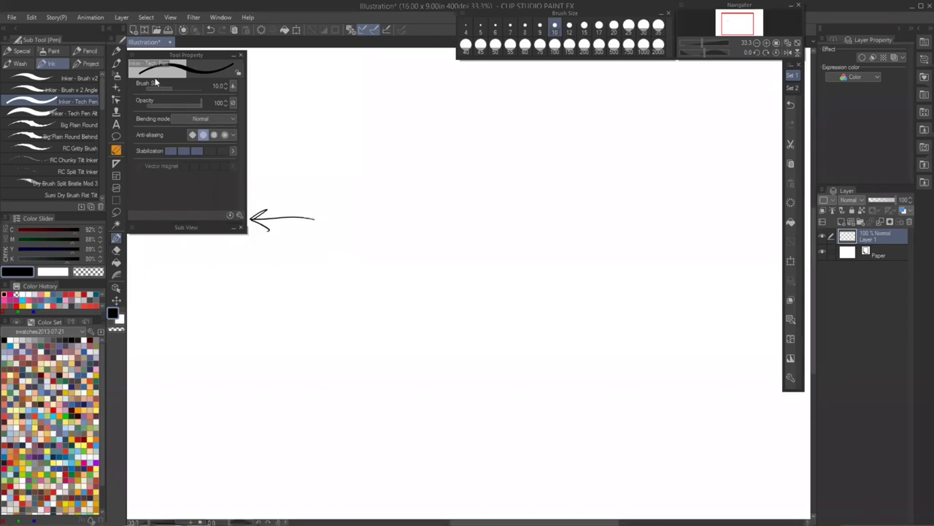
Reopen the Tech Pen's Sub Tool Detail and review its Anti-overflow, Brush shape, Color Jitter, Ink, Brush Size and Brush tip settings.
left_click(239, 215)
left_click(159, 397)
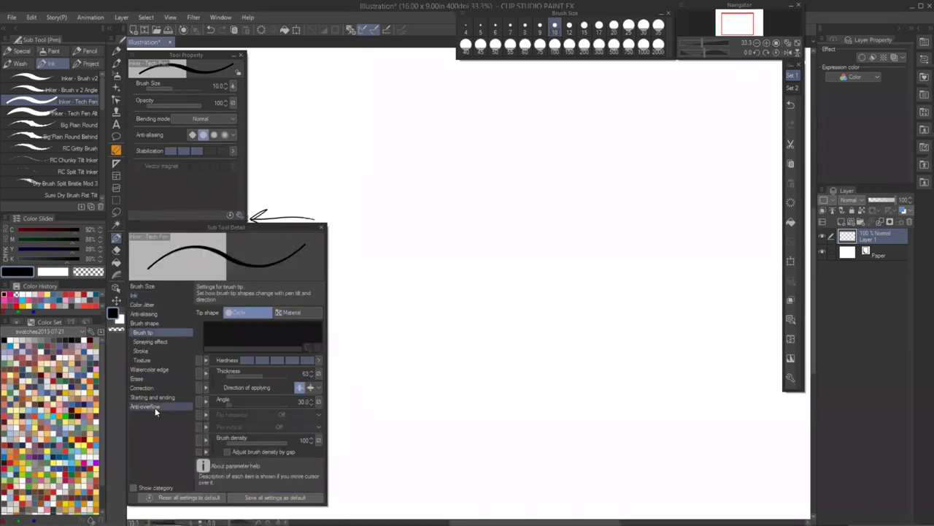
left_click(155, 406)
left_click(146, 323)
left_click(153, 305)
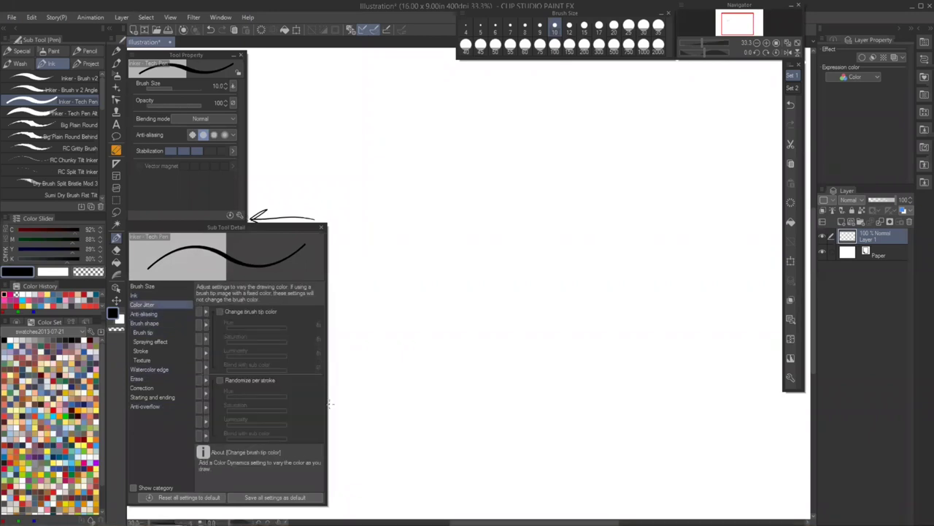
left_click(162, 296)
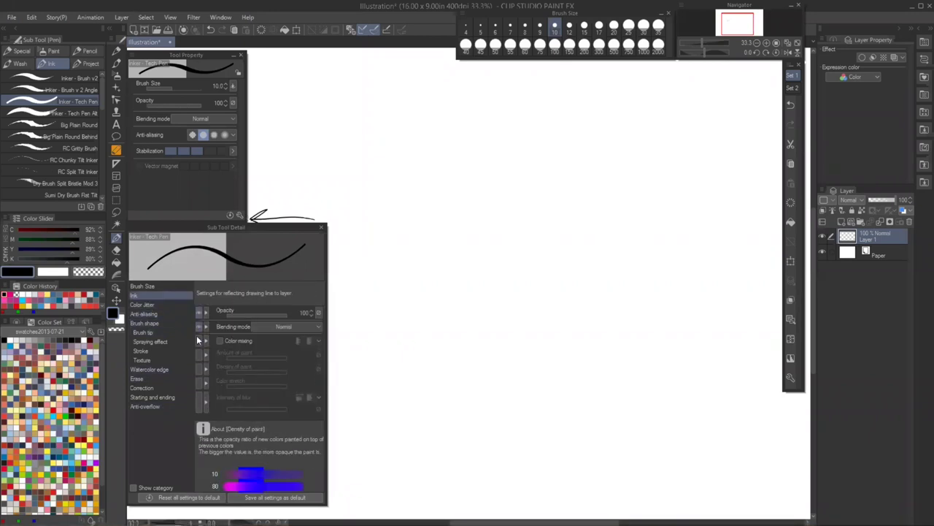
left_click(162, 286)
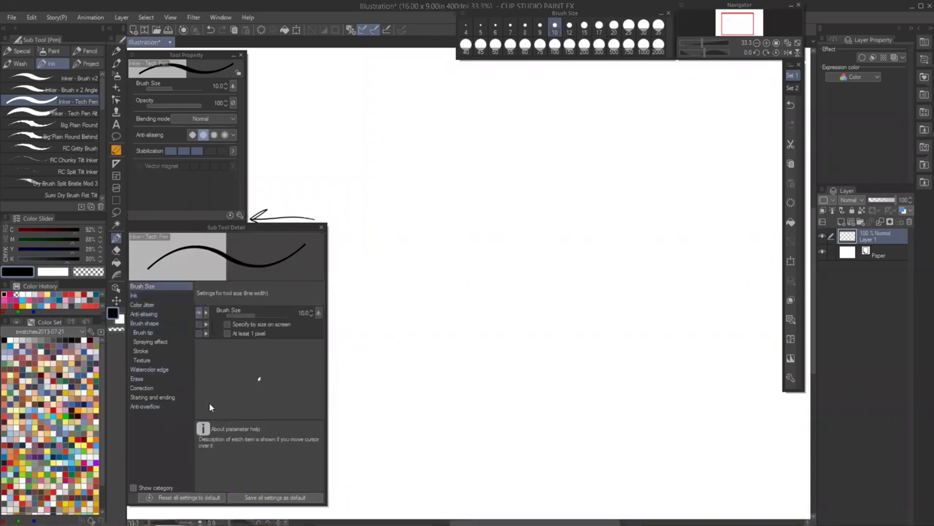
left_click(158, 330)
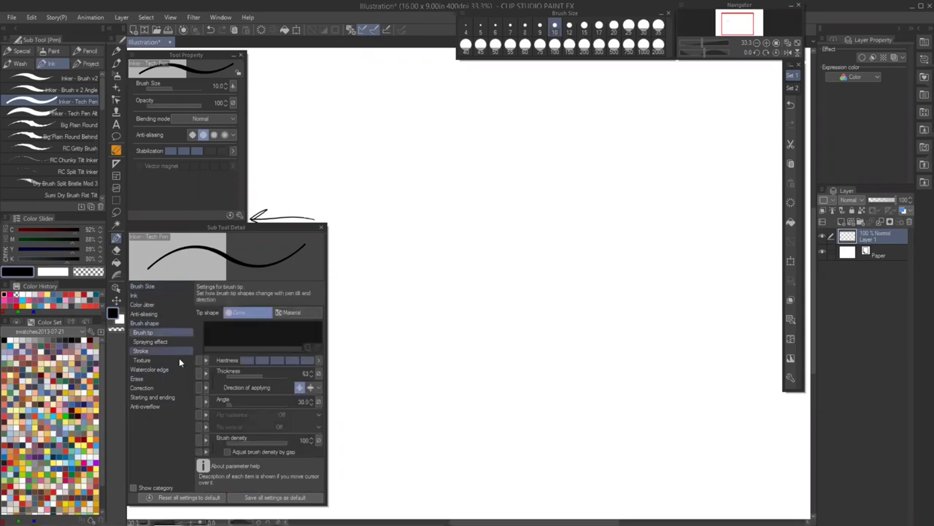
In the Tech Pen's Sub Tool Detail, toggle the Anti-aliasing setting's visibility in the Tool Property panel off and back on.
left_click(165, 313)
left_click(193, 323)
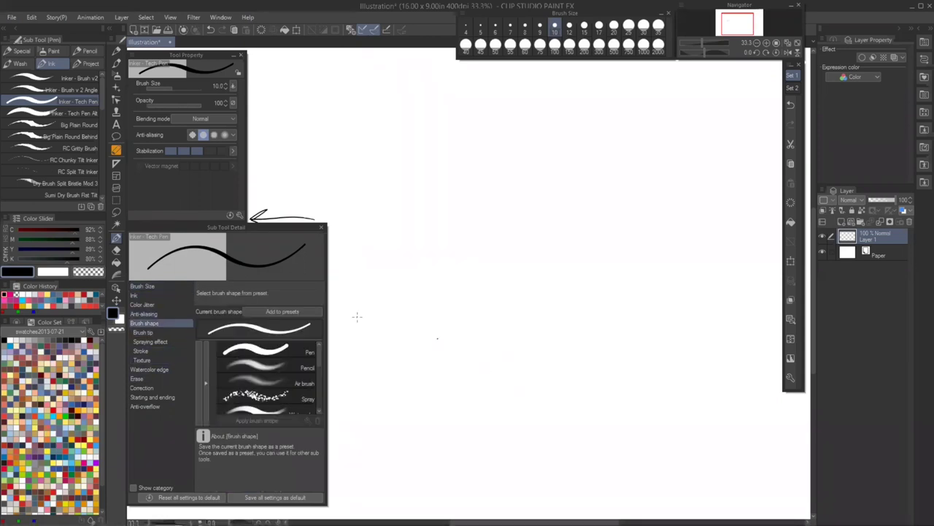
left_click(162, 313)
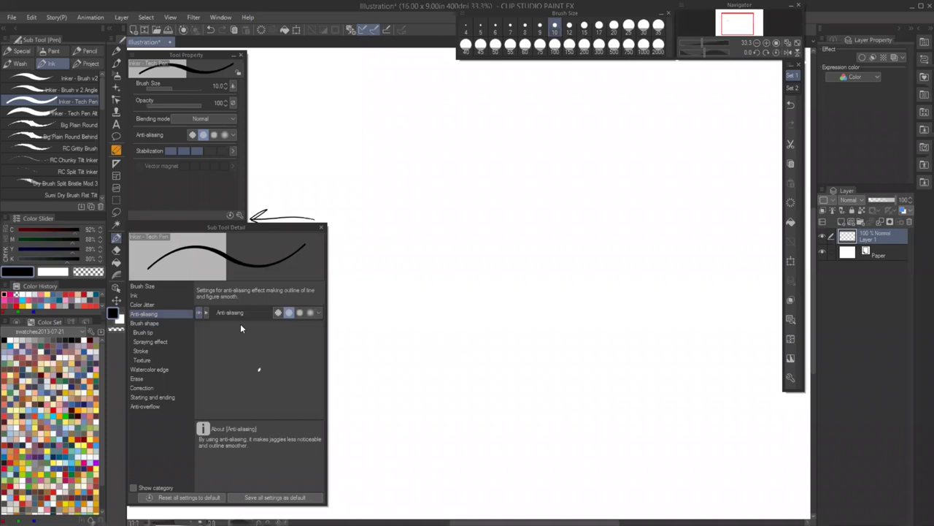
left_click(199, 313)
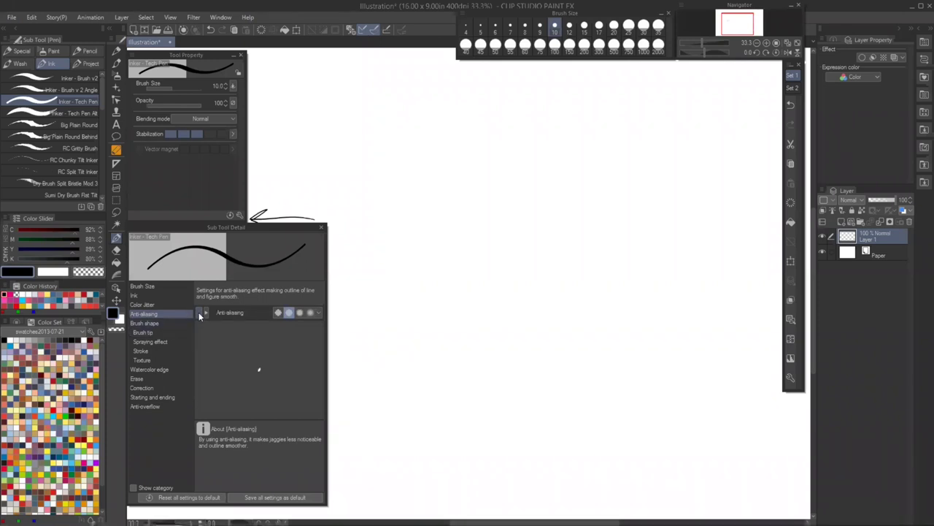
left_click(199, 314)
left_click(199, 314)
left_click(200, 314)
left_click(200, 315)
left_click(200, 316)
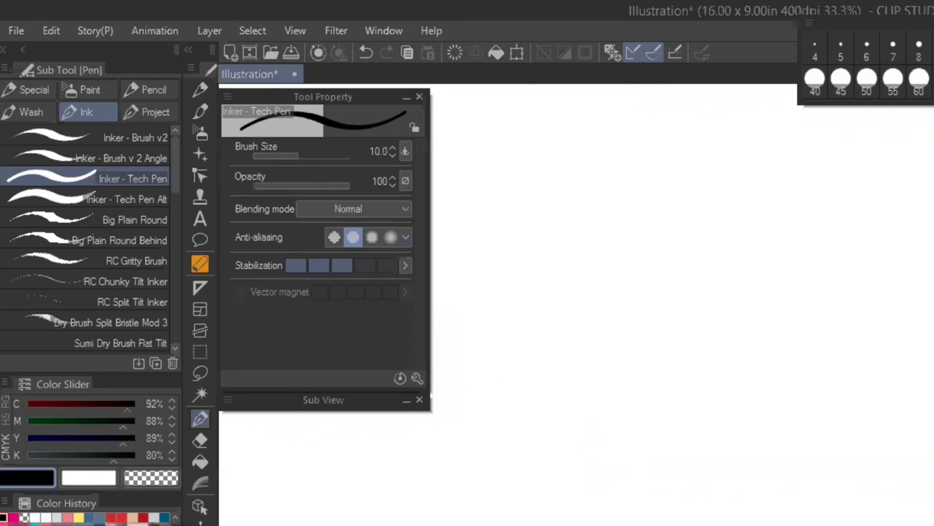
Look through the Tech Pen's blending mode options without changing the current mode.
left_click(402, 208)
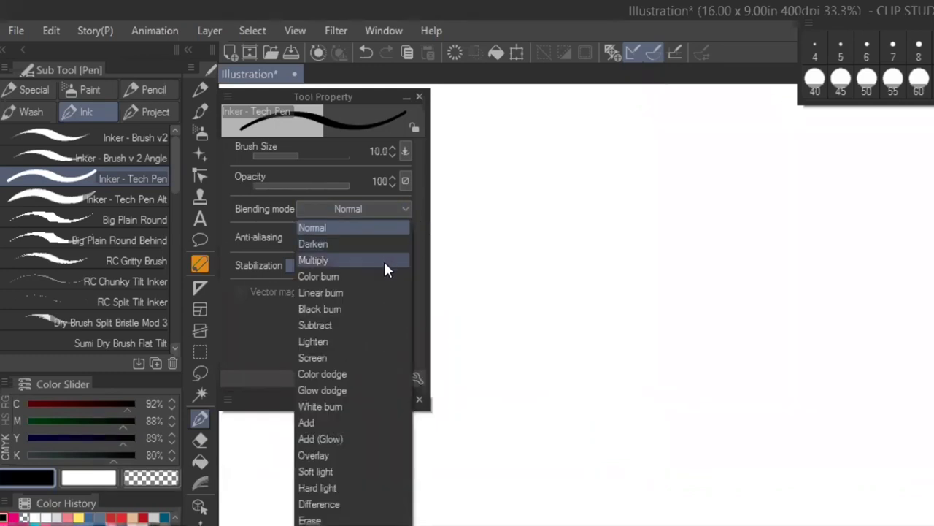
left_click(261, 319)
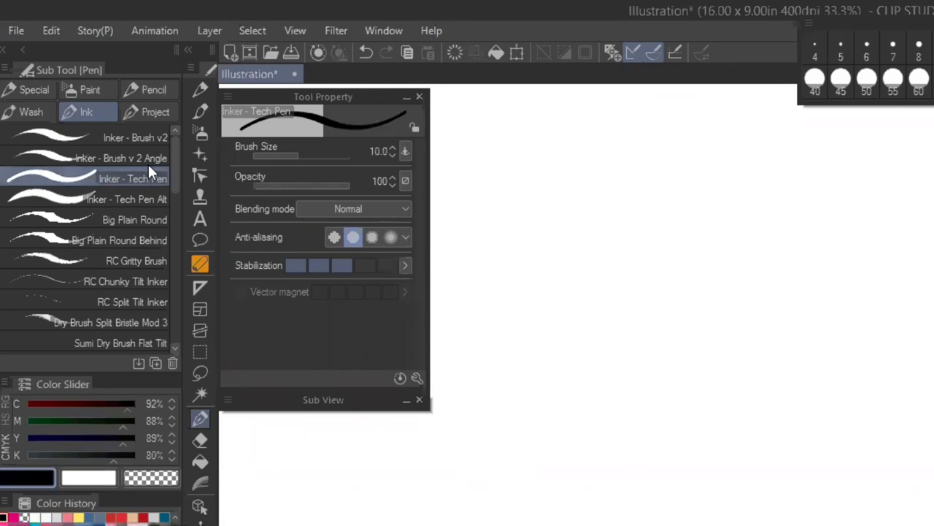
Draw a wavy black stroke with the Inker - Brush v2 brush and inspect its edge pixels up close.
left_click(134, 137)
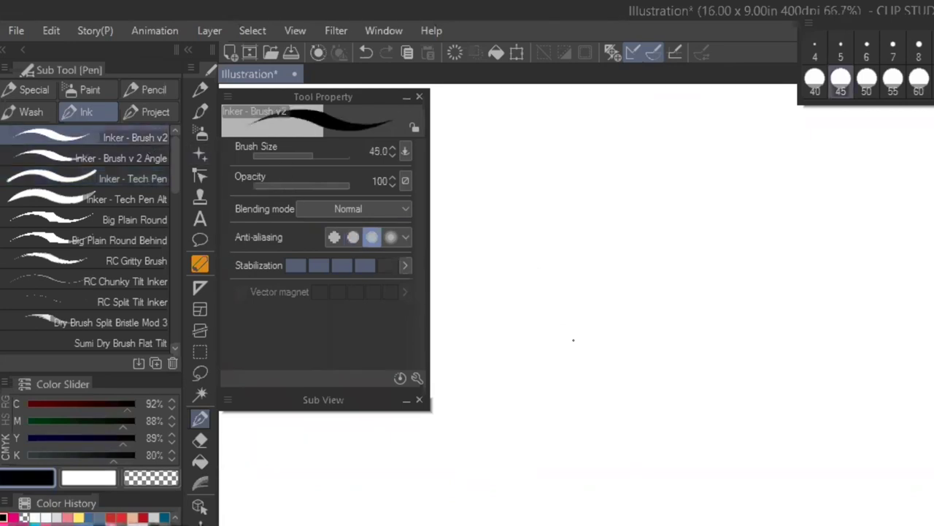
mouse_move(500, 432)
left_mouse_down()
mouse_move(521, 380)
mouse_move(933, 341)
left_mouse_up()
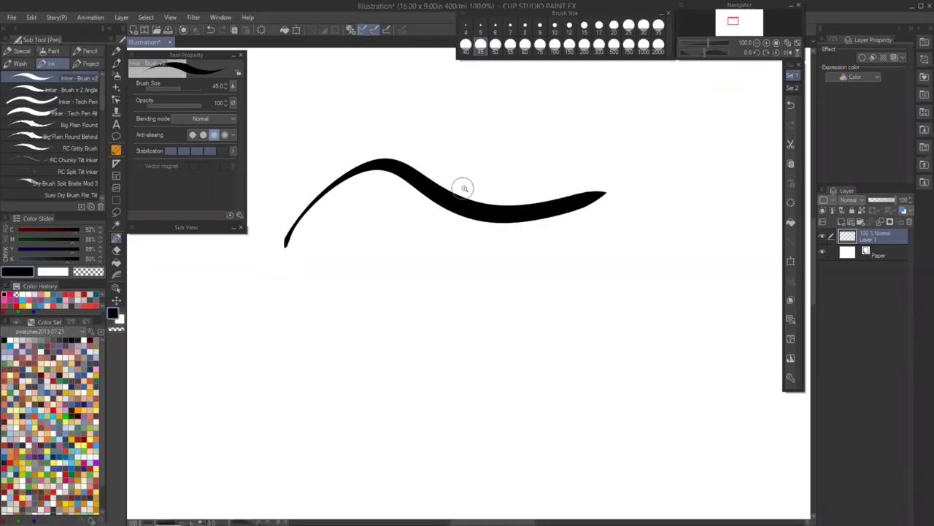
scroll(457, 177, "up", 10)
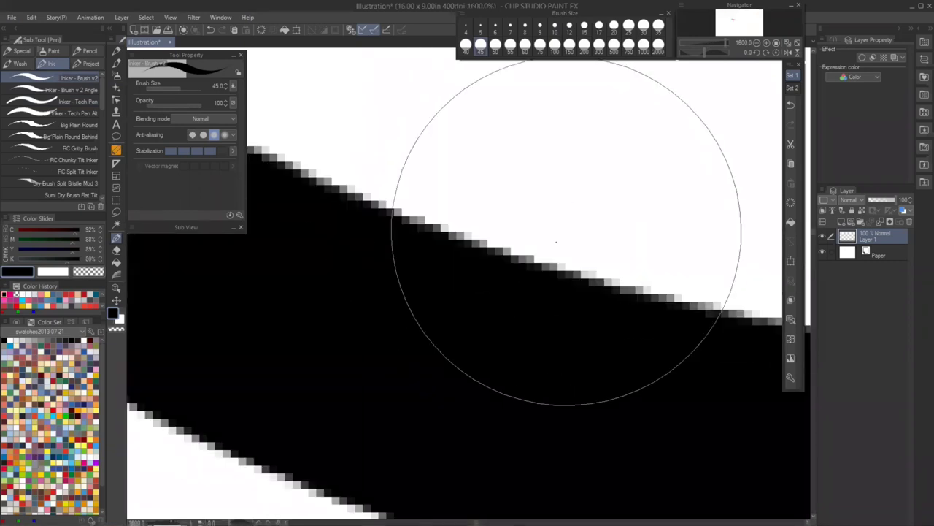
left_click_drag(504, 306, 481, 318)
scroll(490, 322, "up", 1)
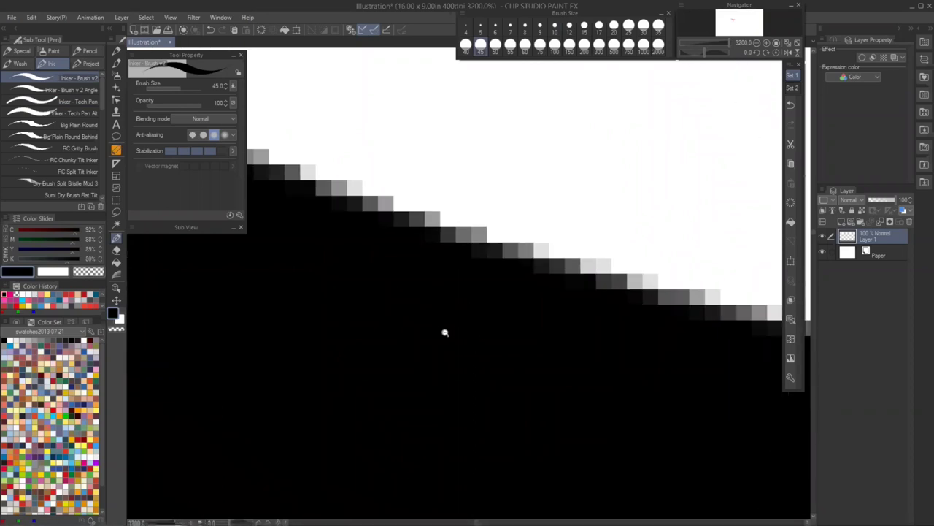
scroll(445, 330, "down", 6)
scroll(462, 315, "up", 2)
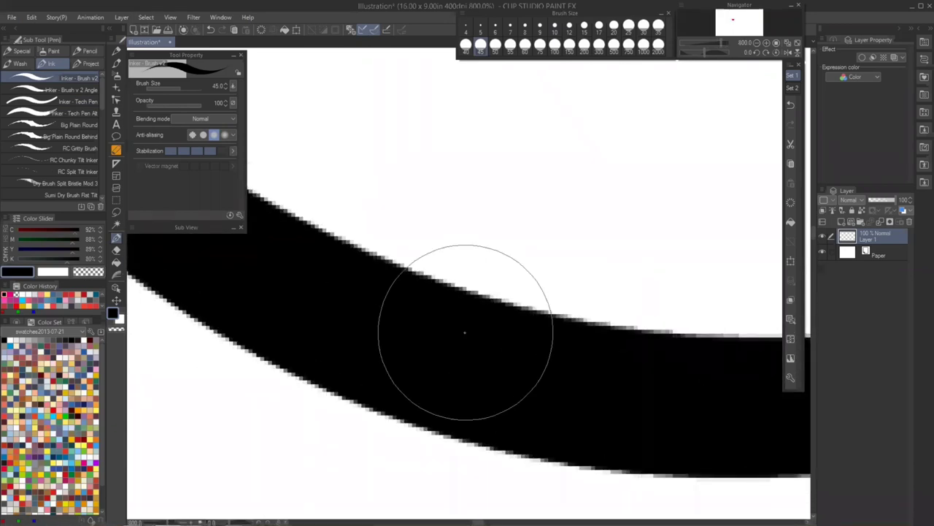
Turn off anti-aliasing for Inker - Brush v2 and paint a solid black patch above the wavy stroke.
left_click(193, 135)
left_click_drag(463, 367, 423, 442)
mouse_move(373, 230)
left_mouse_down()
mouse_move(416, 219)
mouse_move(516, 217)
mouse_move(574, 171)
mouse_move(643, 197)
left_mouse_up()
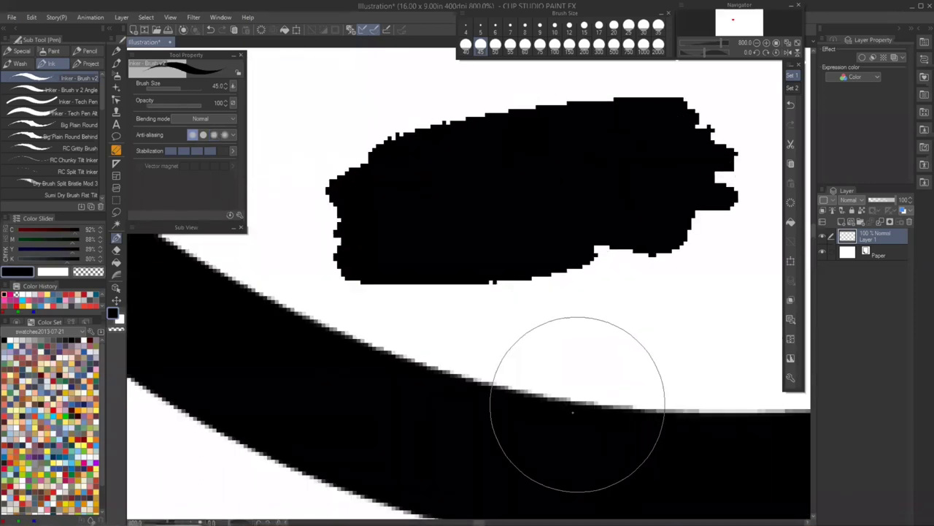
Select the Big Plain Round brush and set its anti-aliasing to the third level.
left_click(77, 124)
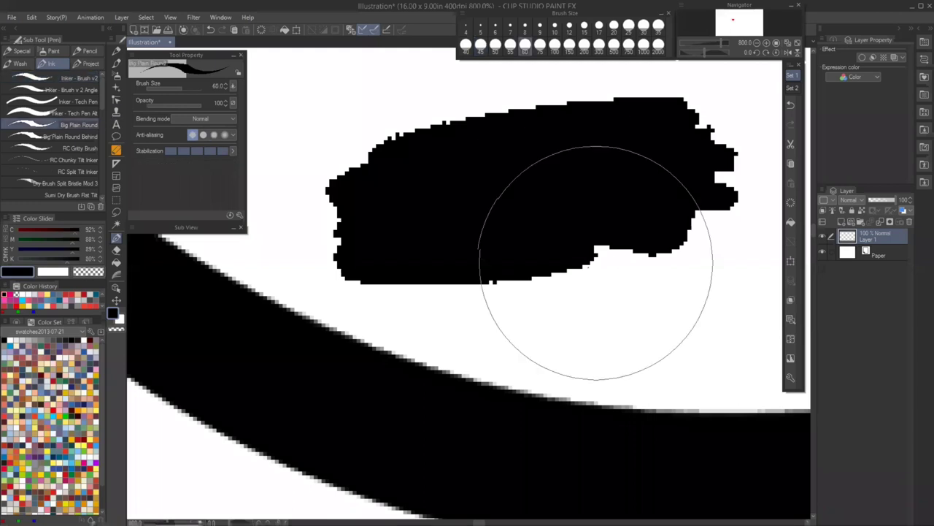
left_click_drag(495, 346, 557, 340)
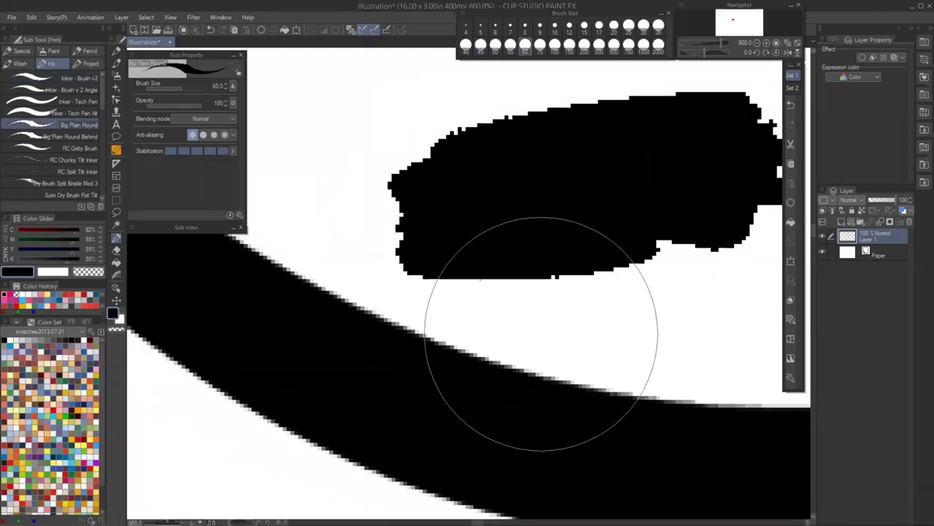
scroll(486, 309, "down", 3)
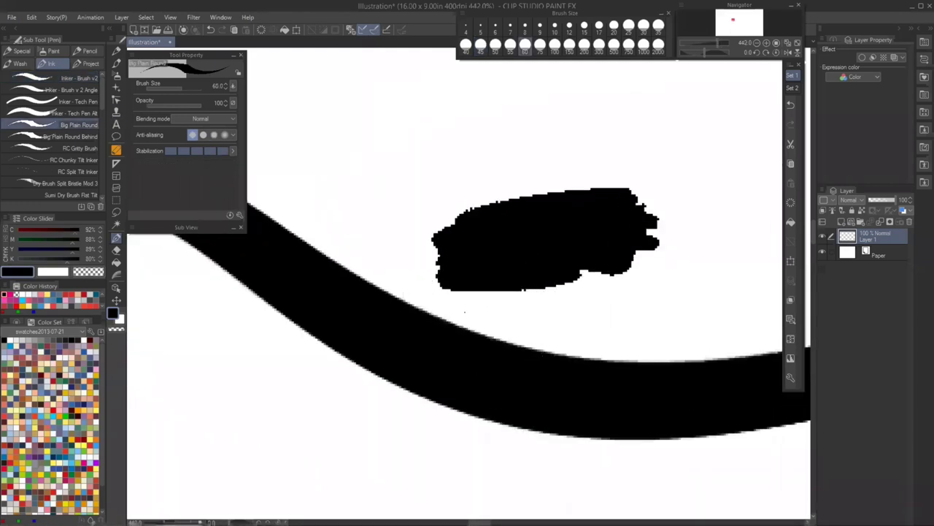
scroll(464, 311, "down", 1)
left_click(212, 136)
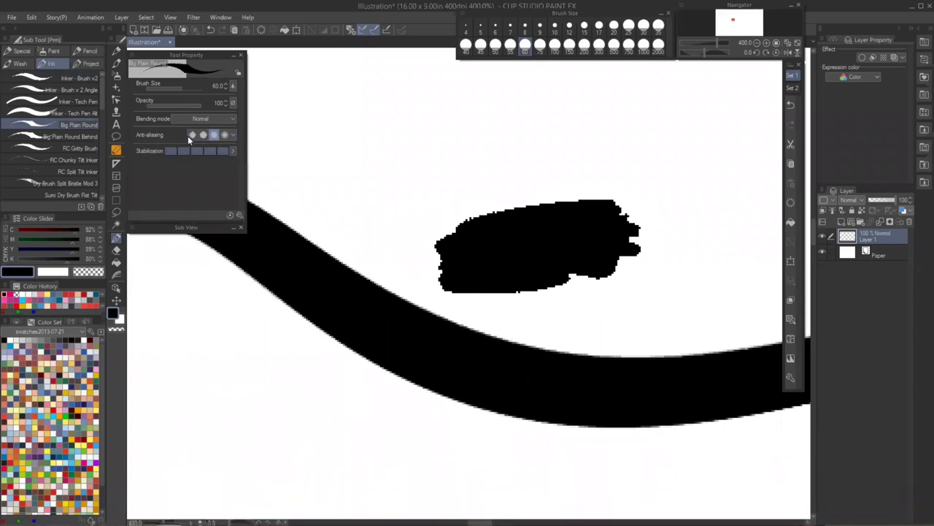
left_click(203, 135)
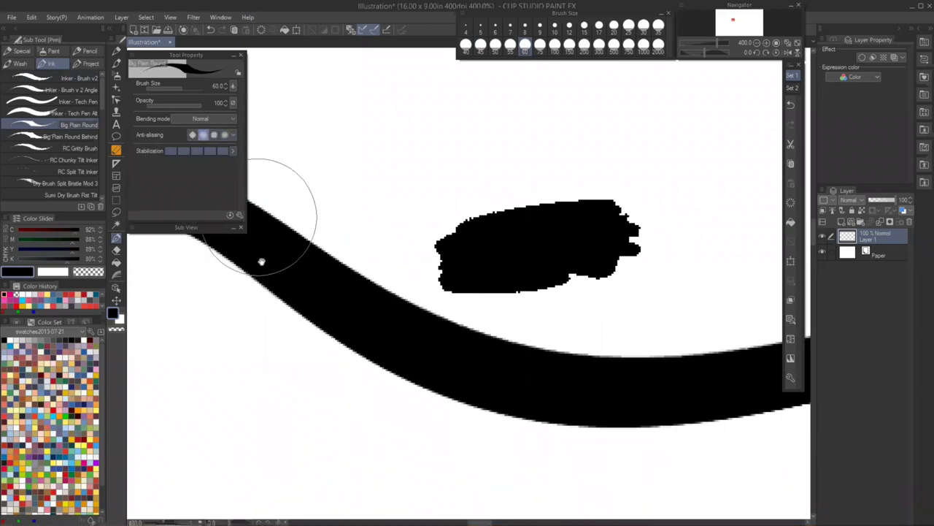
left_click(213, 136)
left_click_drag(305, 294, 398, 270)
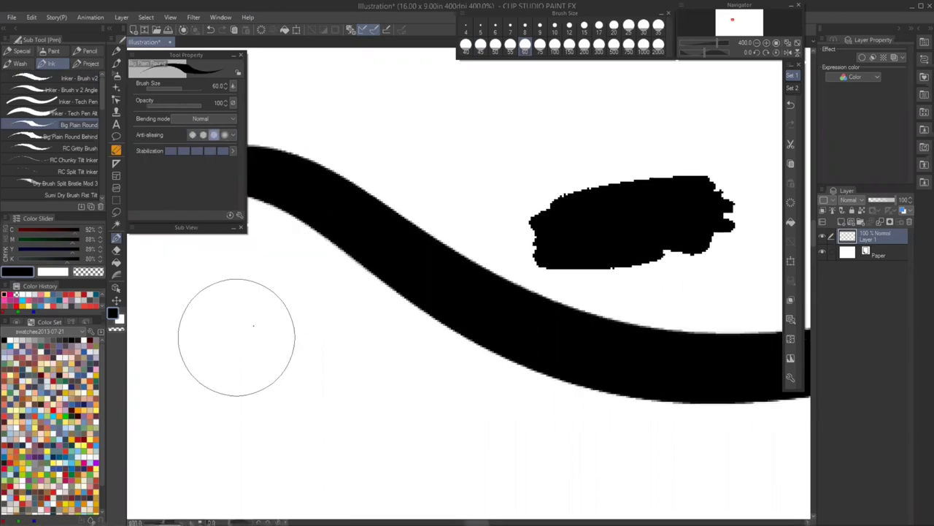
Clear the canvas and draw two thick tapered diagonal strokes, one with third-level anti-aliasing and a lower one with anti-aliasing off.
mouse_move(211, 355)
left_mouse_down()
mouse_move(347, 283)
mouse_move(313, 353)
mouse_move(334, 403)
mouse_move(392, 409)
mouse_move(435, 371)
mouse_move(493, 360)
left_mouse_up()
left_click(794, 226)
left_click_drag(240, 313, 610, 123)
key("ctrl+z")
mouse_move(246, 299)
left_mouse_down()
mouse_move(528, 153)
mouse_move(672, 132)
left_mouse_up()
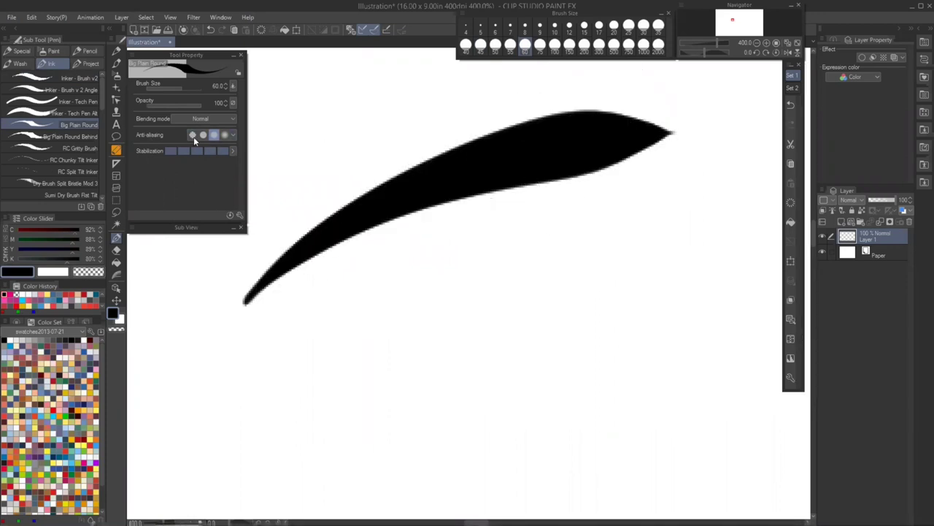
left_click(192, 135)
left_click_drag(278, 379, 693, 208)
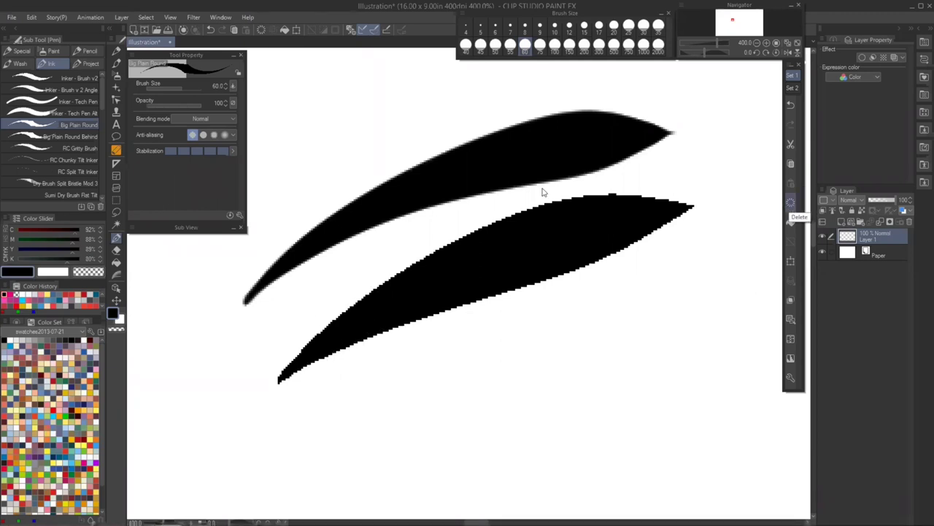
Set Big Plain Round back to third-level anti-aliasing and clear both strokes from the canvas.
left_click(214, 135)
key("Delete")
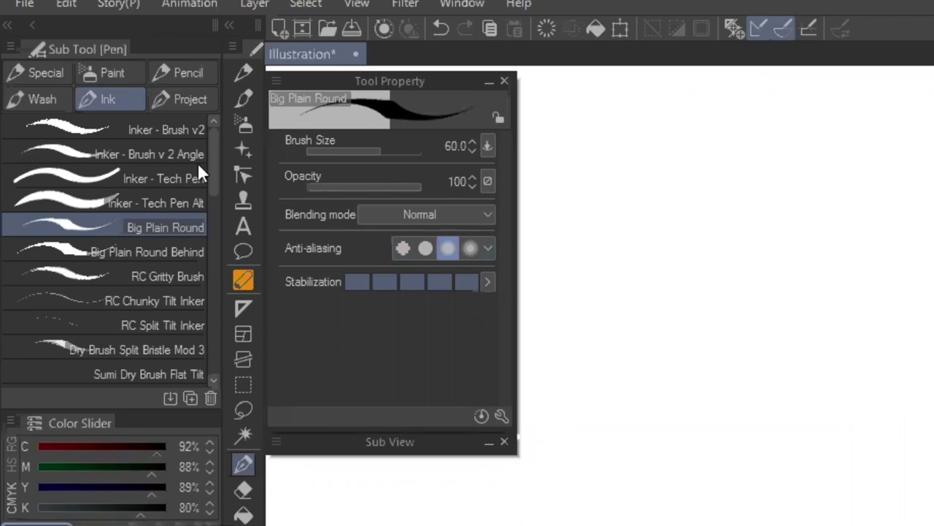
mouse_move(212, 159)
left_mouse_down()
mouse_move(210, 199)
mouse_move(213, 158)
left_mouse_up()
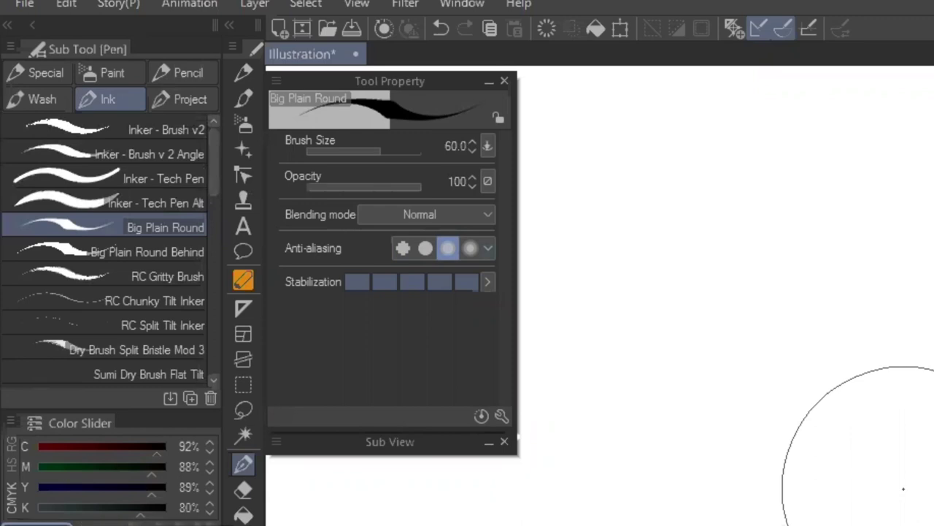
Paint a large black patch with the Blocky Rough paint brush at size 50 and third-level anti-aliasing.
left_click(110, 71)
left_click(168, 179)
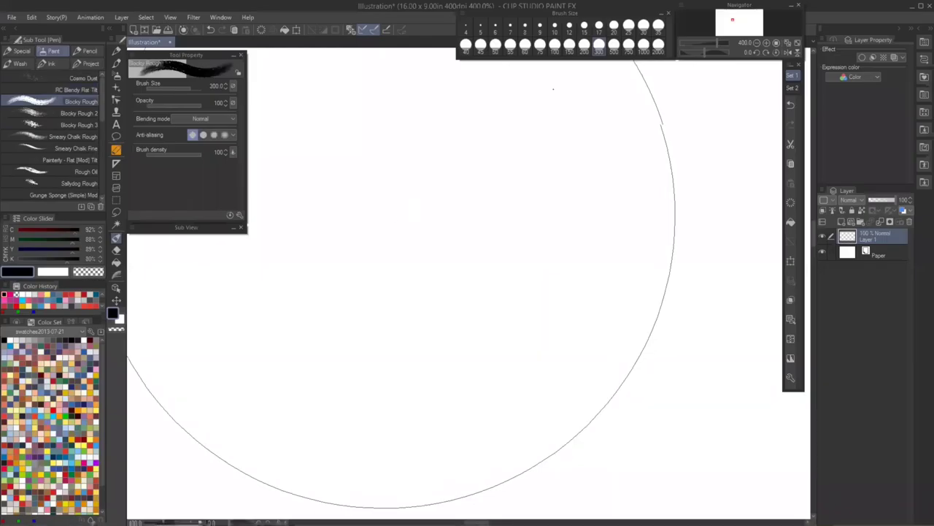
left_click(498, 45)
left_click(496, 45)
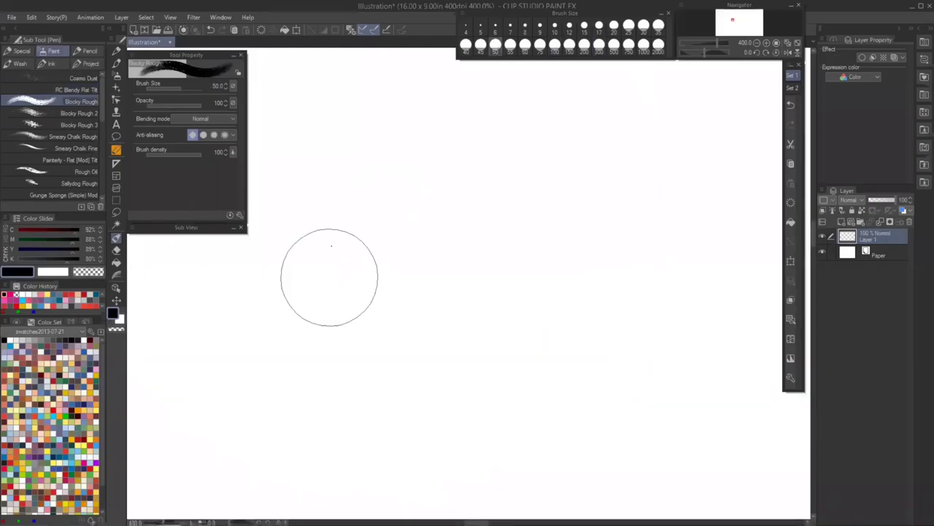
left_click(214, 134)
mouse_move(333, 201)
left_mouse_down()
mouse_move(457, 221)
mouse_move(611, 263)
mouse_move(591, 221)
mouse_move(413, 333)
mouse_move(446, 367)
left_mouse_up()
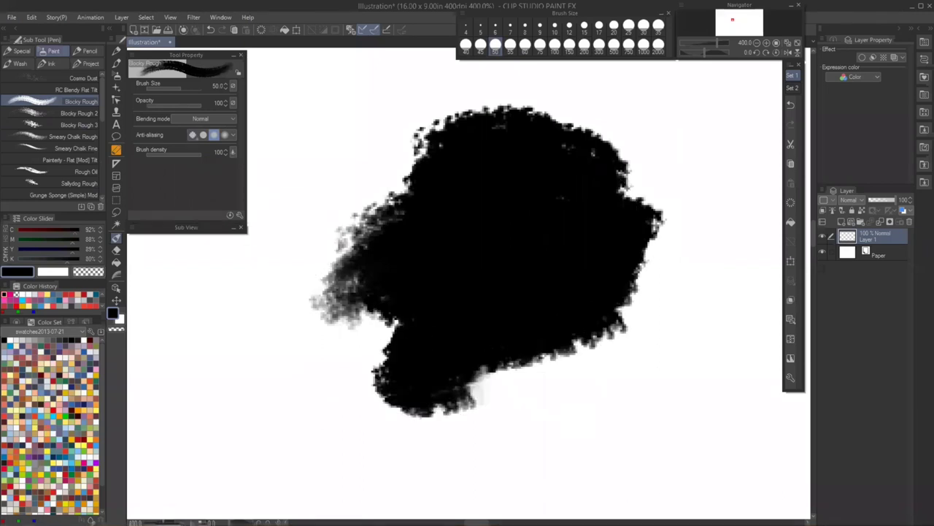
Turn off Blocky Rough's anti-aliasing and paint a second black patch beside the first for comparison.
left_click(193, 134)
left_click_drag(530, 299, 710, 259)
mouse_move(253, 373)
left_mouse_down()
mouse_move(287, 323)
mouse_move(501, 323)
left_mouse_up()
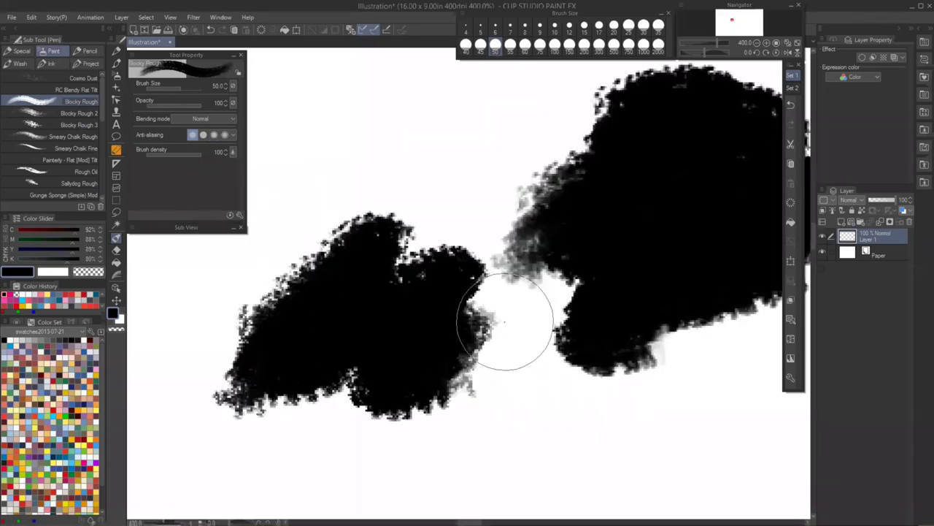
mouse_move(478, 193)
left_mouse_down()
mouse_move(359, 256)
mouse_move(445, 265)
mouse_move(621, 340)
left_mouse_up()
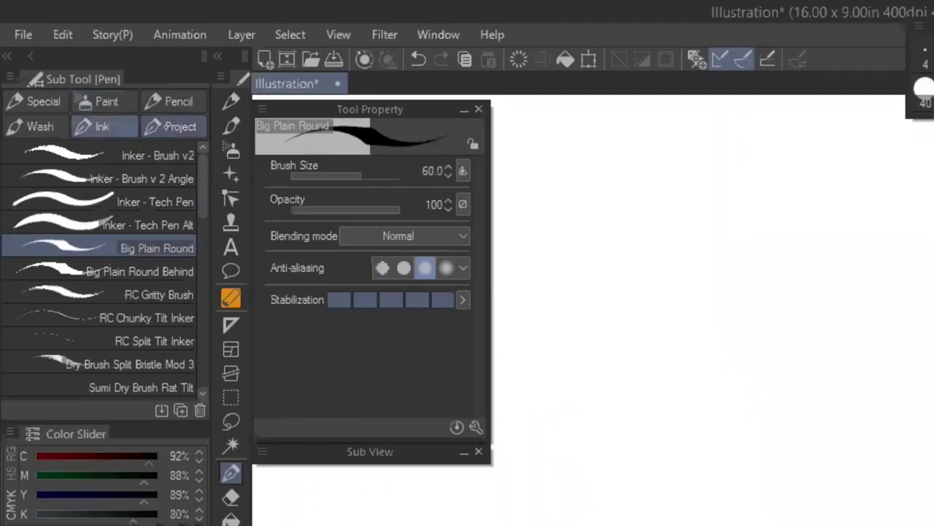
Check Inker - Brush v 2 Angle, and draw an arrow with the Inker - Tech Pen pointing at the Stabilization setting.
left_click(194, 176)
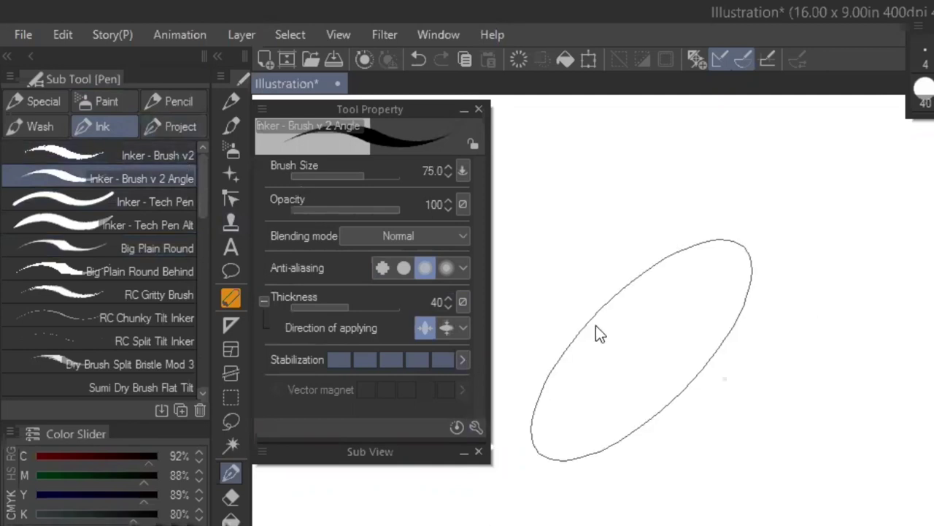
left_click(146, 202)
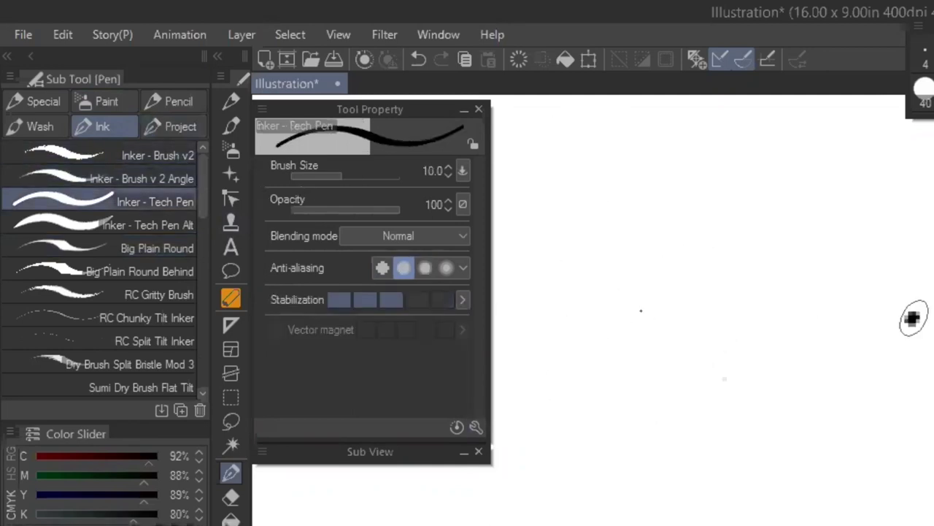
left_click_drag(914, 318, 513, 311)
mouse_move(590, 276)
left_mouse_down()
mouse_move(516, 300)
mouse_move(587, 375)
left_mouse_up()
left_click(596, 515, "alt")
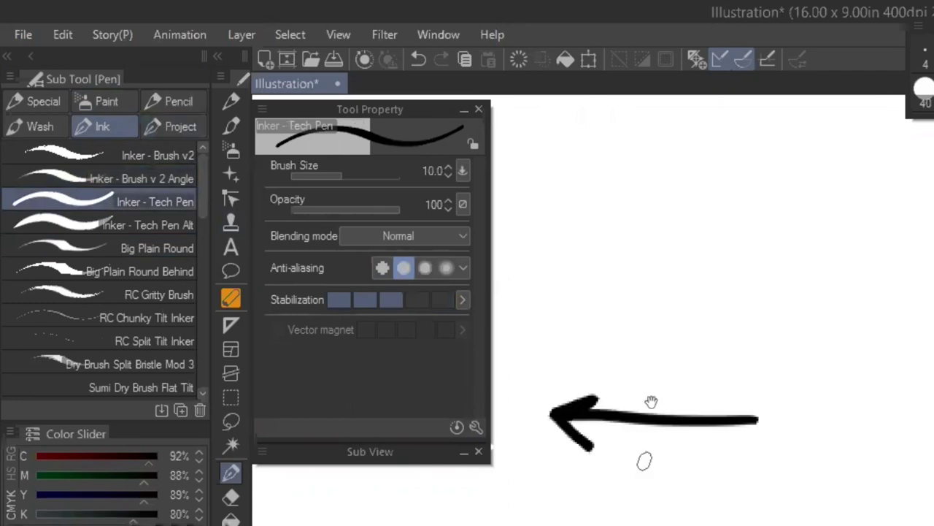
left_click_drag(651, 402, 574, 357)
Open the Tech Pen's Stabilization value, try the highest level and return it to the third level.
left_click(462, 299)
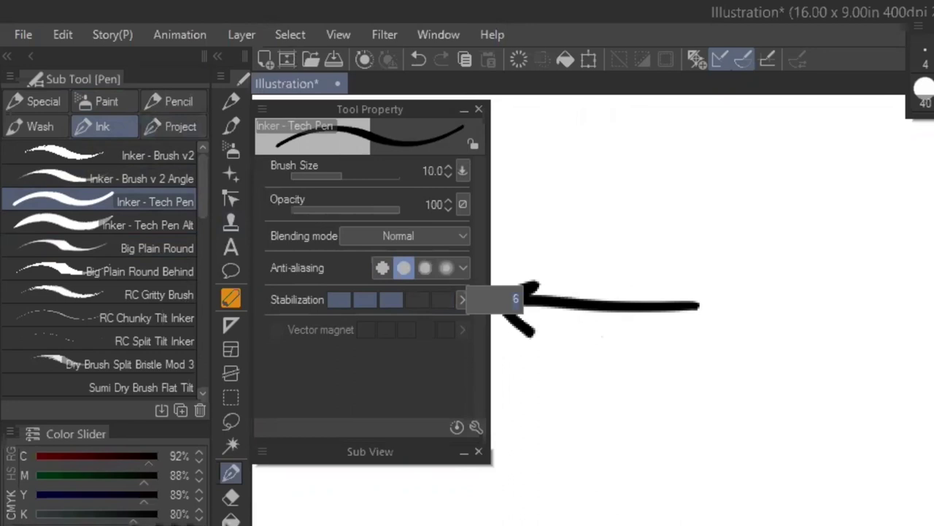
left_click(442, 306)
left_click(443, 304)
left_click(465, 302)
left_click(394, 303)
left_click(394, 305)
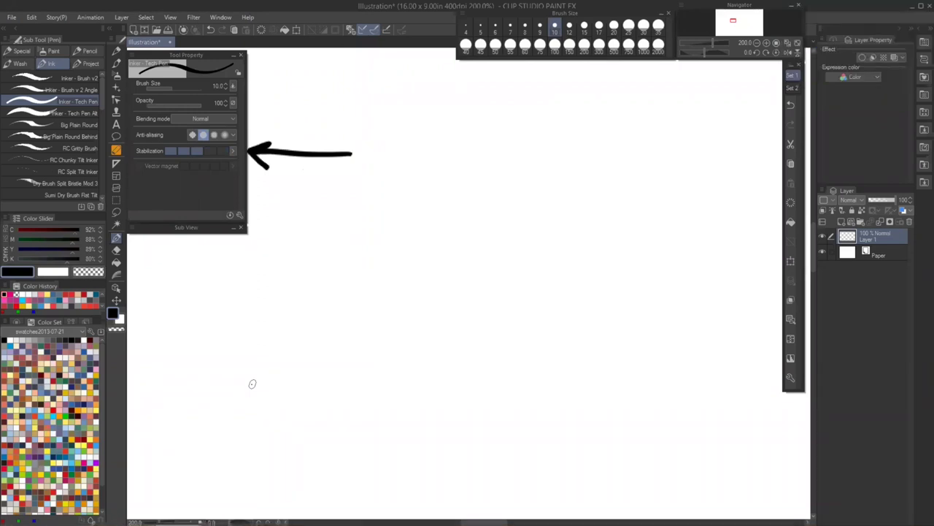
Clear the arrow from the canvas.
scroll(369, 270, "down", 1)
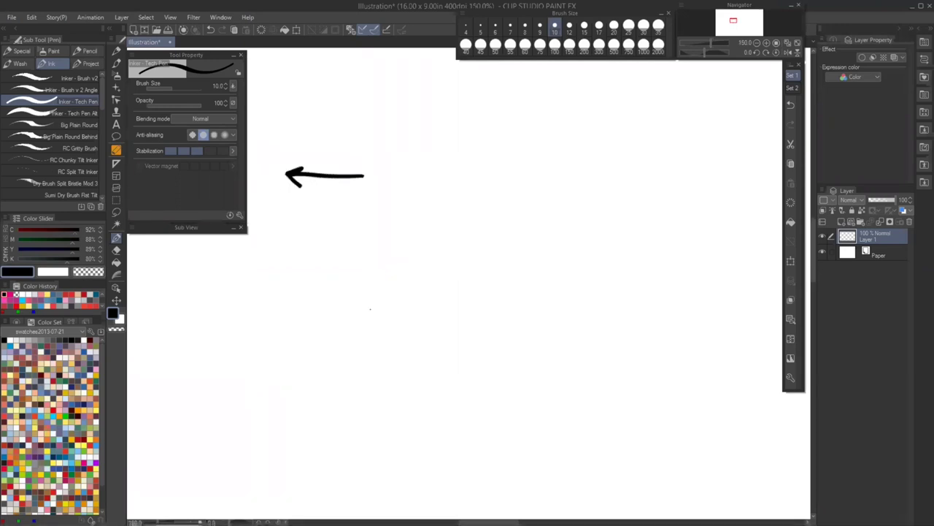
scroll(376, 307, "down", 1)
left_click_drag(410, 348, 435, 304)
scroll(407, 343, "down", 1)
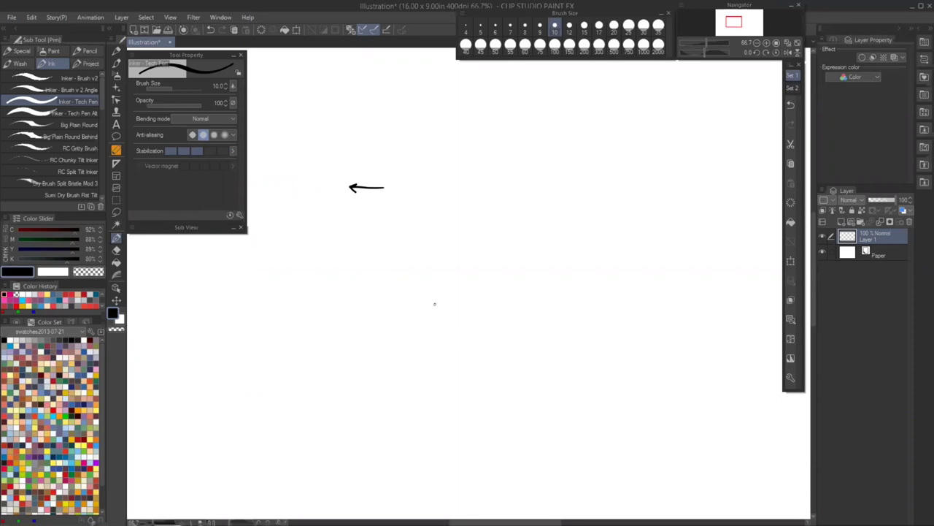
left_click(790, 202)
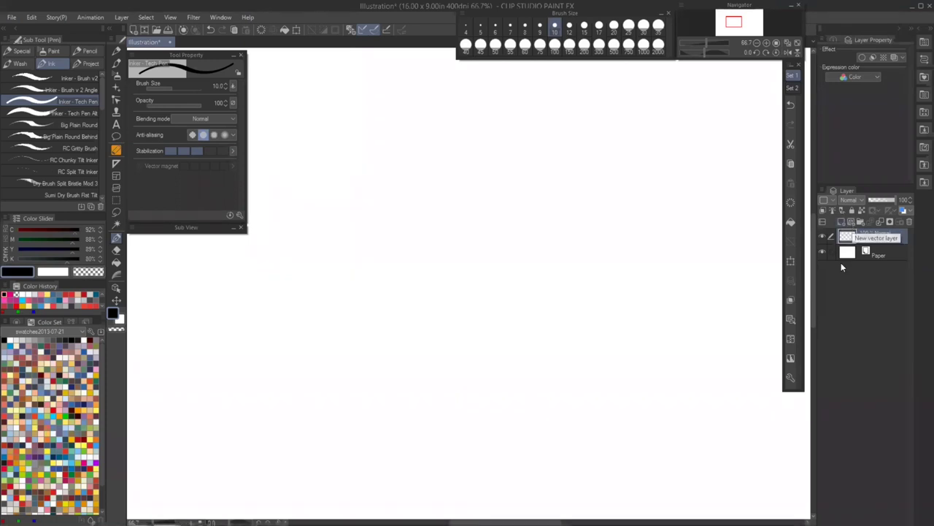
Create a new vector layer and draw a long arrow on it with the Inker - Tech Pen.
left_click(853, 221)
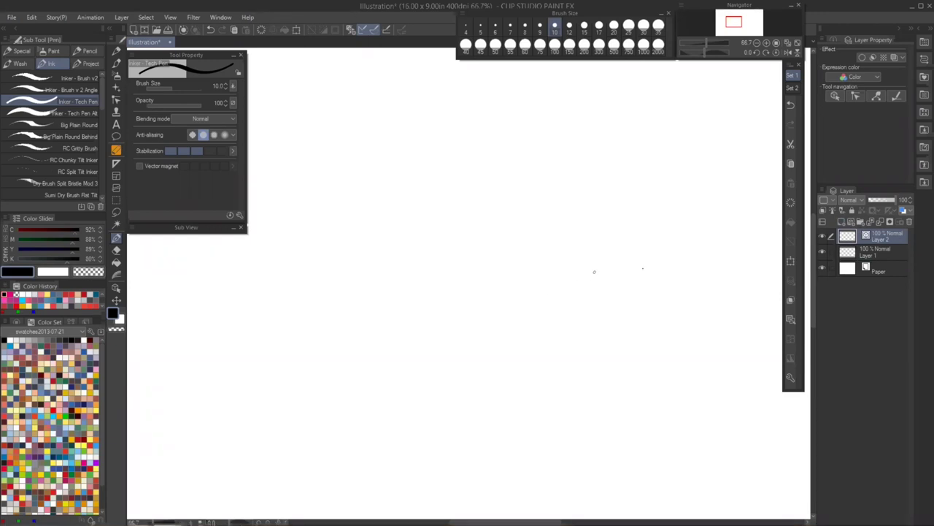
mouse_move(458, 272)
left_mouse_down()
mouse_move(777, 247)
mouse_move(732, 262)
left_mouse_up()
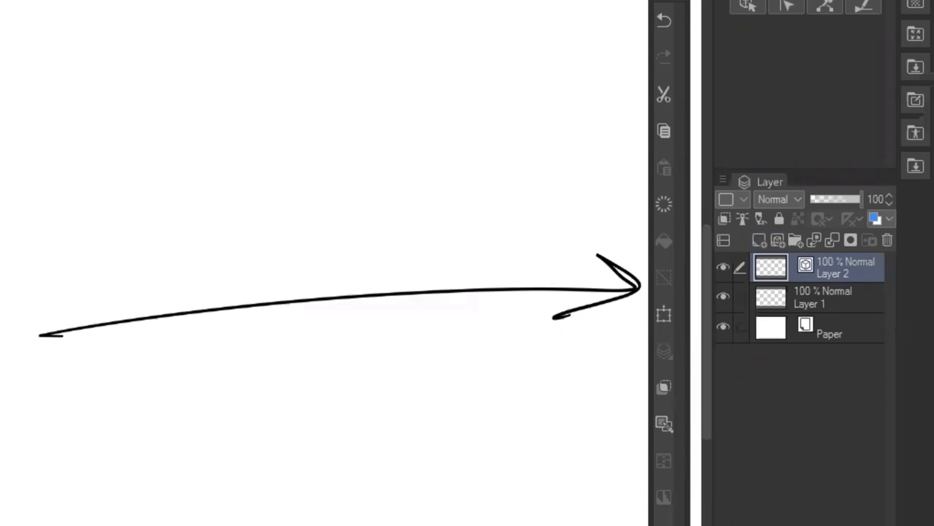
left_click_drag(222, 445, 47, 419)
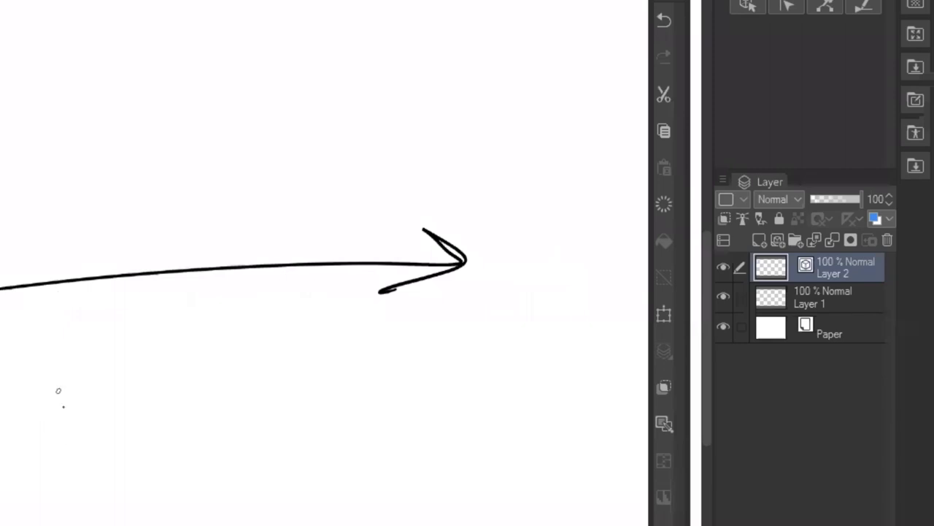
left_click_drag(69, 483, 86, 480)
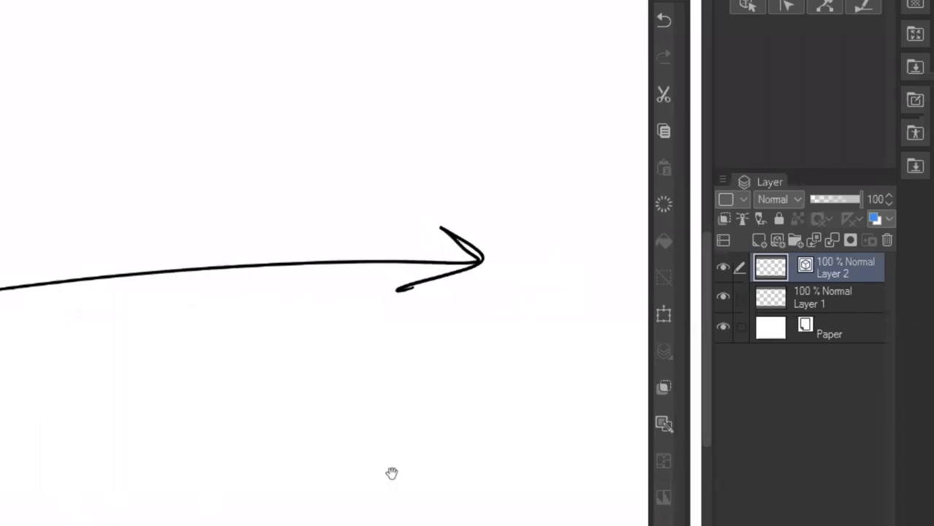
left_click_drag(368, 470, 356, 478)
left_click_drag(63, 463, 0, 459)
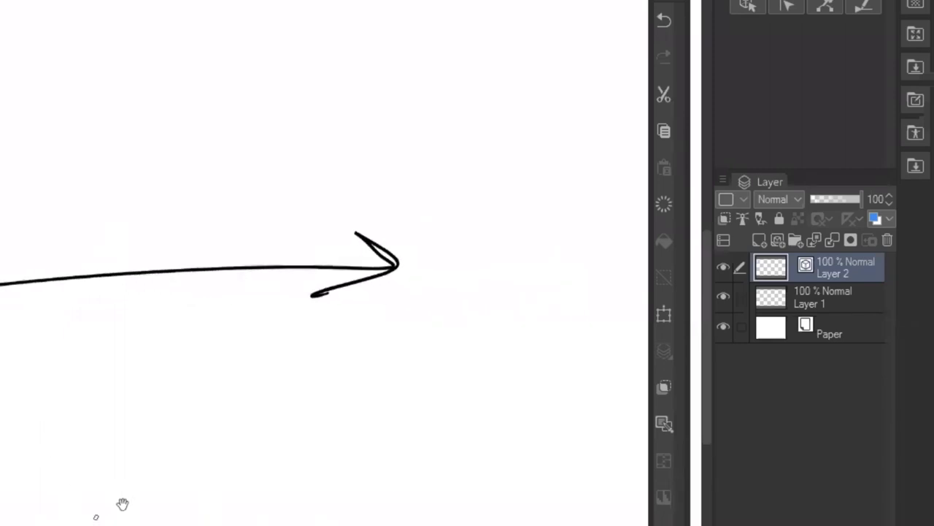
left_click_drag(124, 506, 119, 499)
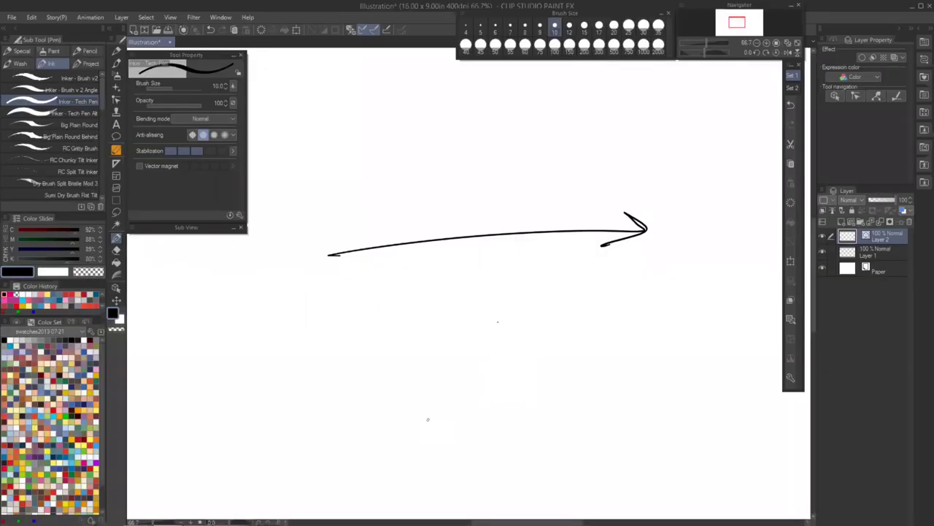
Paint a thick wavy Blocky Rough stroke below the arrow on the vector layer.
scroll(238, 317, "up", 2)
left_click_drag(624, 287, 509, 351)
scroll(476, 313, "up", 1)
scroll(474, 314, "down", 1)
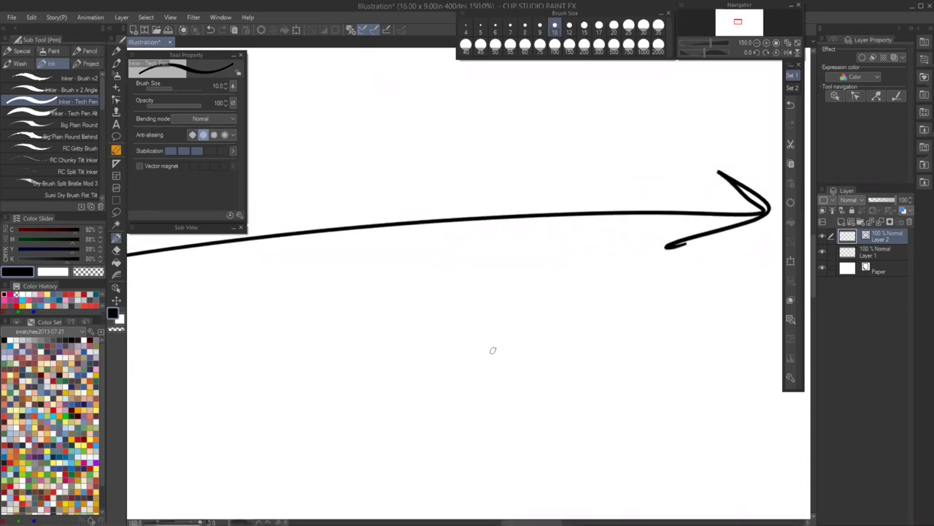
left_click(54, 51)
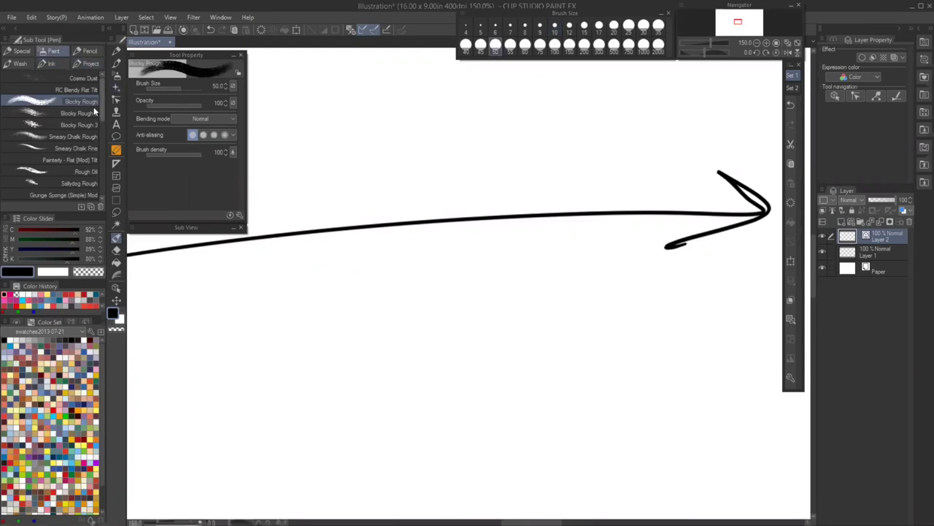
mouse_move(171, 371)
left_mouse_down()
mouse_move(316, 286)
mouse_move(413, 315)
mouse_move(621, 338)
left_mouse_up()
left_click_drag(568, 417, 678, 422)
left_click_drag(588, 420, 546, 409)
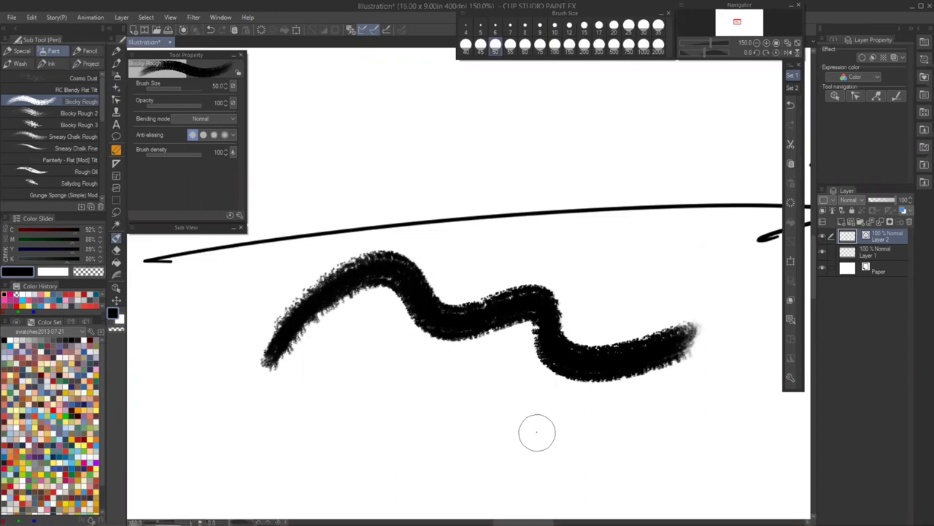
left_click_drag(596, 399, 518, 395)
Draw three curved Inker - Tech Pen lines crossing the arrow's shaft.
left_click(62, 62)
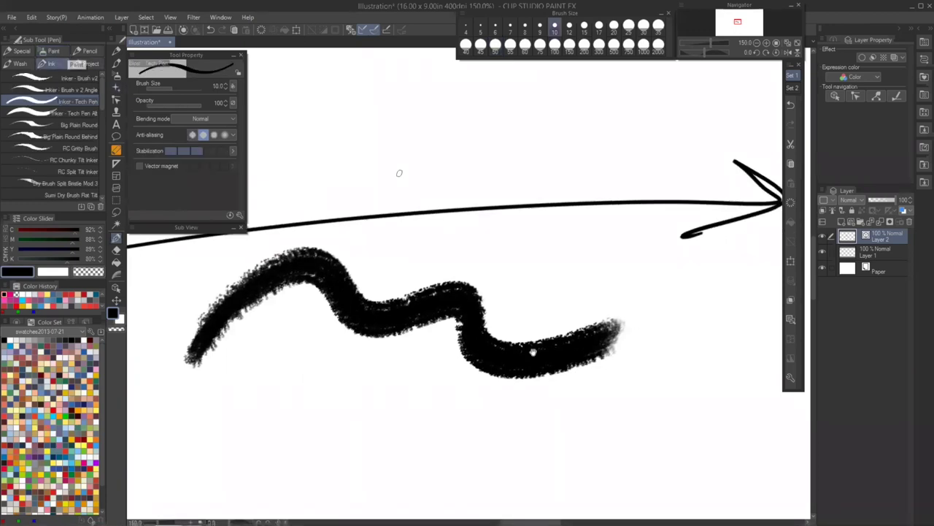
mouse_move(523, 352)
left_mouse_down()
mouse_move(566, 381)
mouse_move(517, 373)
mouse_move(544, 351)
left_mouse_up()
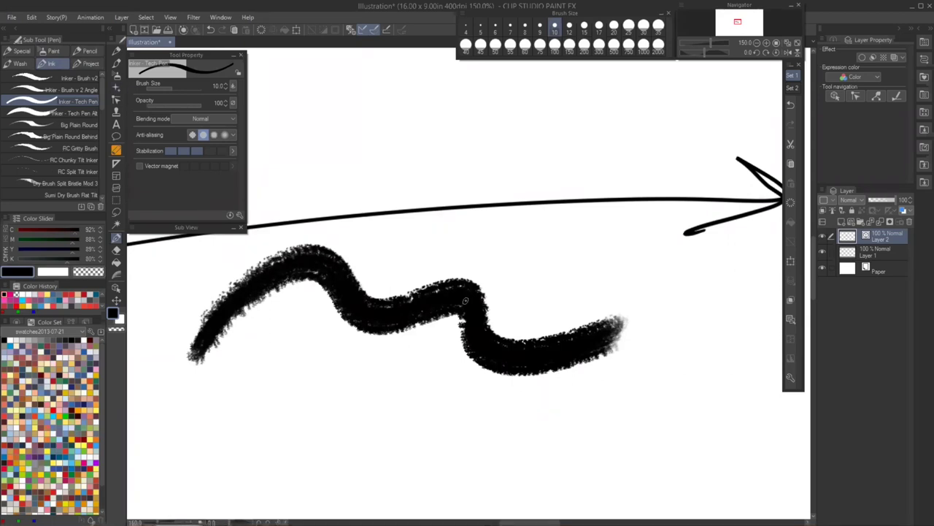
mouse_move(465, 300)
left_mouse_down()
mouse_move(501, 286)
mouse_move(542, 289)
left_mouse_up()
mouse_move(527, 360)
left_mouse_down()
mouse_move(482, 375)
mouse_move(478, 360)
mouse_move(487, 350)
left_mouse_up()
left_click_drag(484, 271, 349, 353)
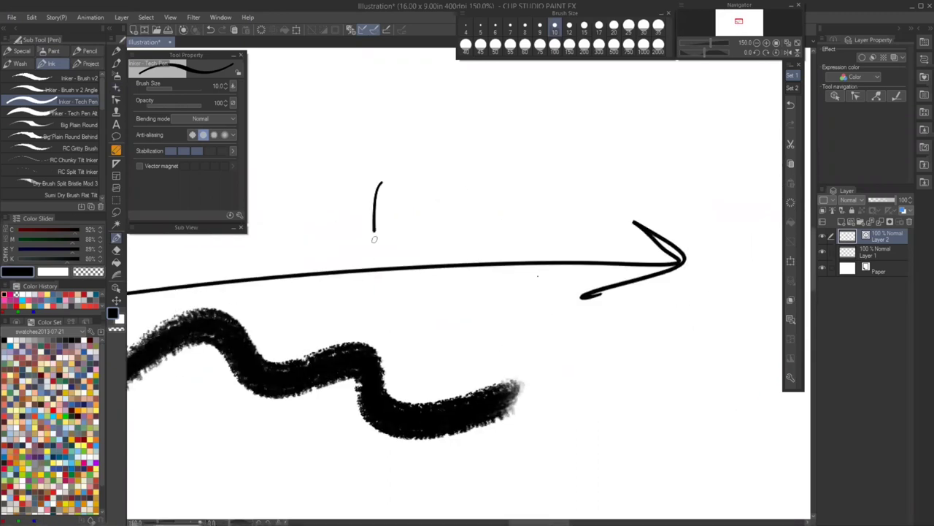
left_click_drag(380, 182, 473, 366)
mouse_move(446, 144)
left_mouse_down()
mouse_move(475, 244)
mouse_move(562, 381)
left_mouse_up()
left_click_drag(408, 236, 478, 332)
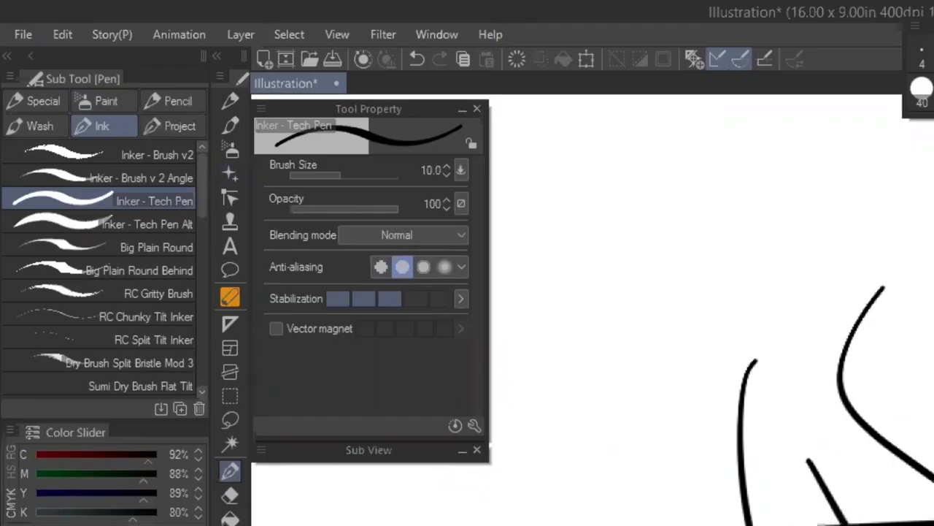
Erase the parts of the three crossing lines above the arrow's shaft with the For vector eraser.
key("e")
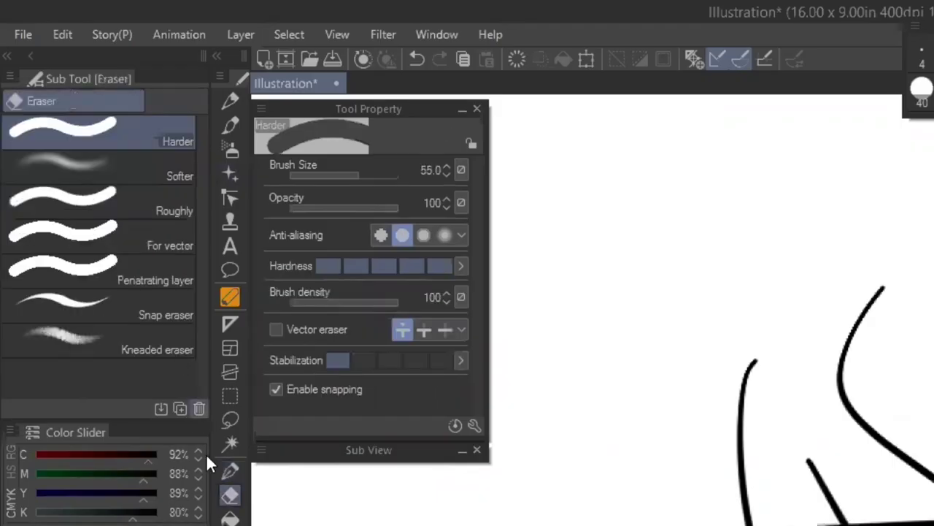
left_click(161, 310)
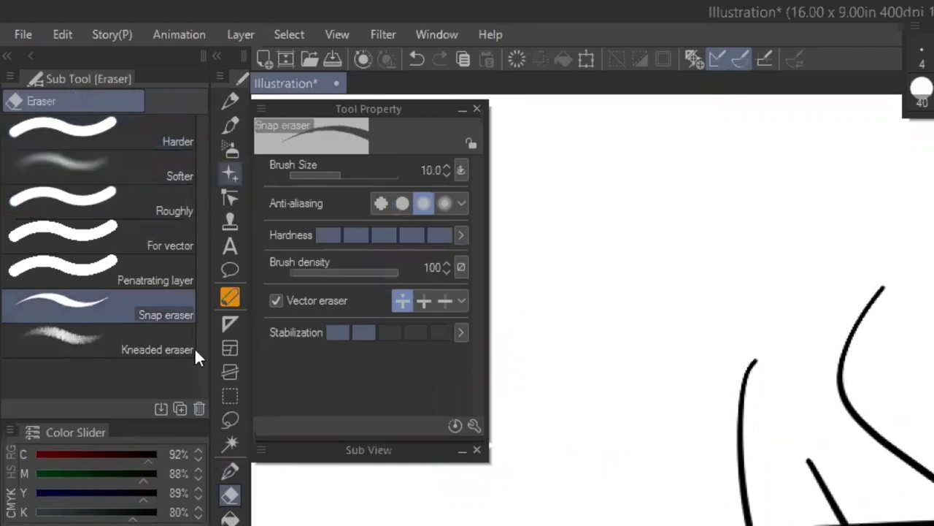
left_click(174, 244)
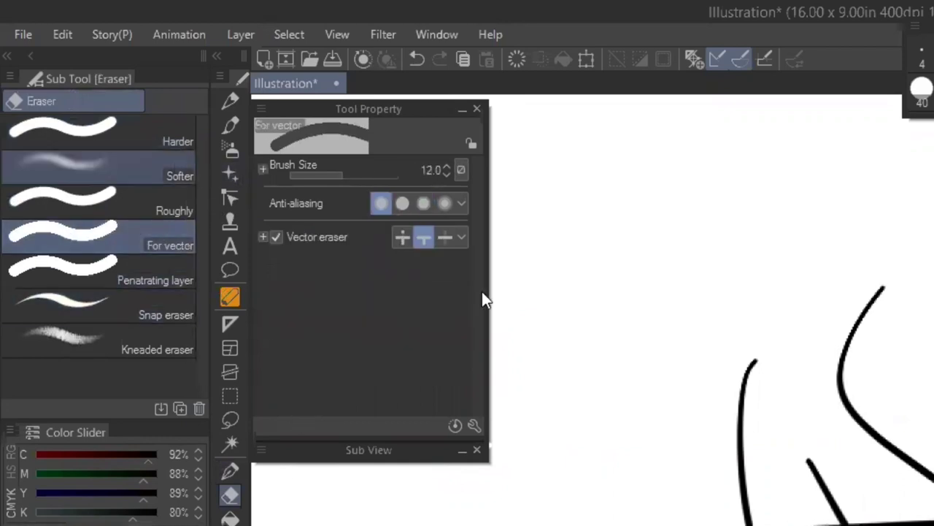
left_click_drag(492, 353, 539, 367)
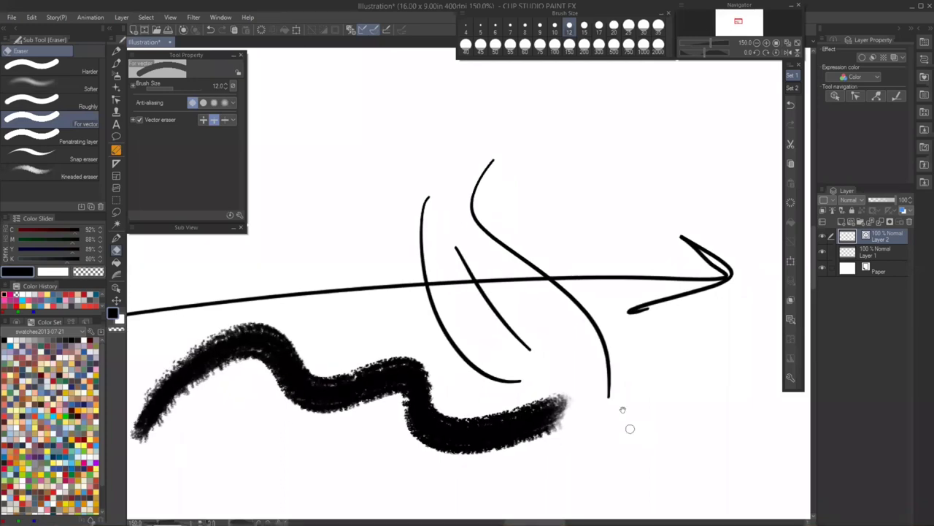
left_click_drag(623, 410, 653, 402)
left_click_drag(522, 244, 543, 222)
mouse_move(468, 238)
left_mouse_down()
mouse_move(432, 253)
mouse_move(503, 241)
left_mouse_up()
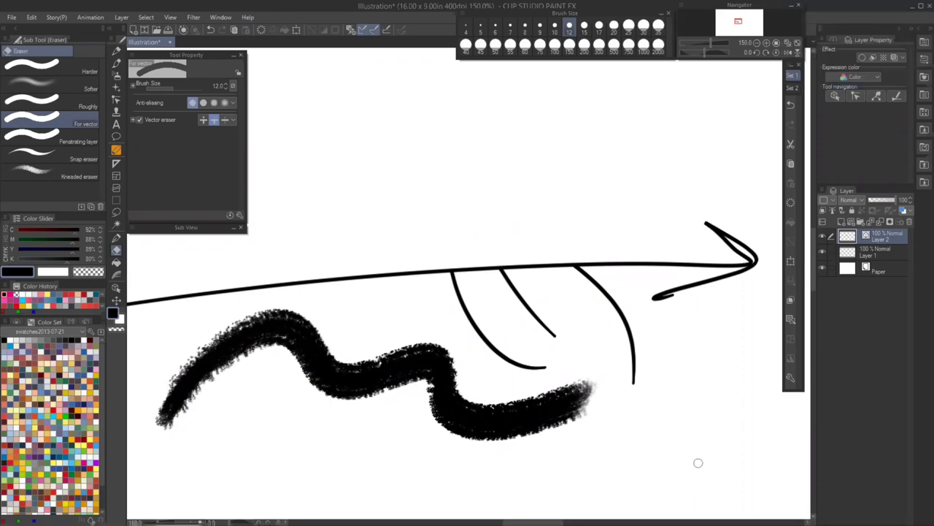
Delete the vector layer holding the arrow and the test strokes.
left_click(909, 222)
left_click(439, 274, "alt")
left_click(439, 274, "alt")
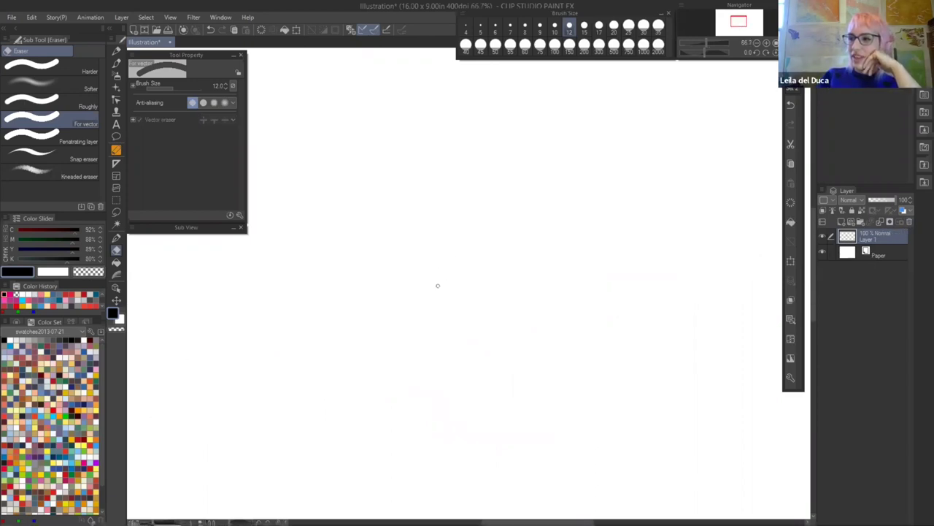
Paint three separate thick red strokes on Layer 1 with the Big Plain Round Behind brush at size 200.
left_click(117, 238)
scroll(401, 296, "down", 3)
left_click_drag(478, 297, 475, 334)
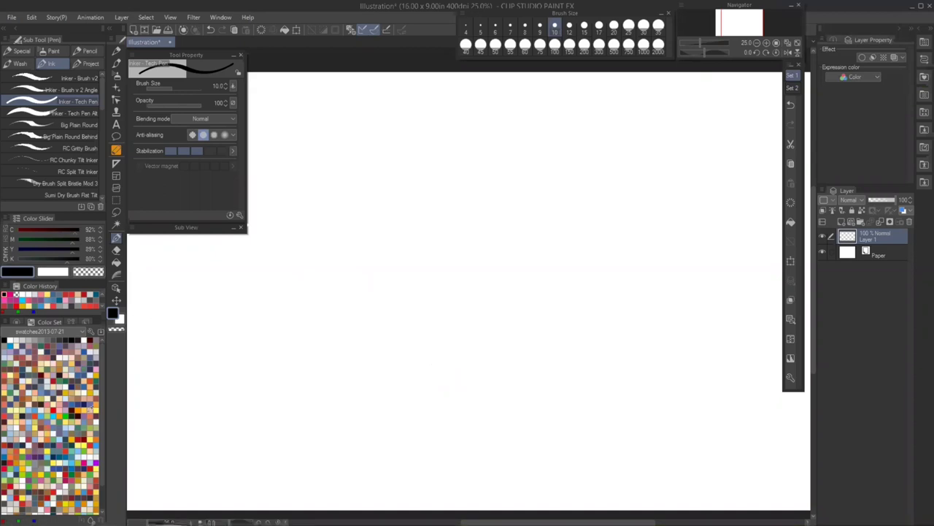
left_click(53, 410)
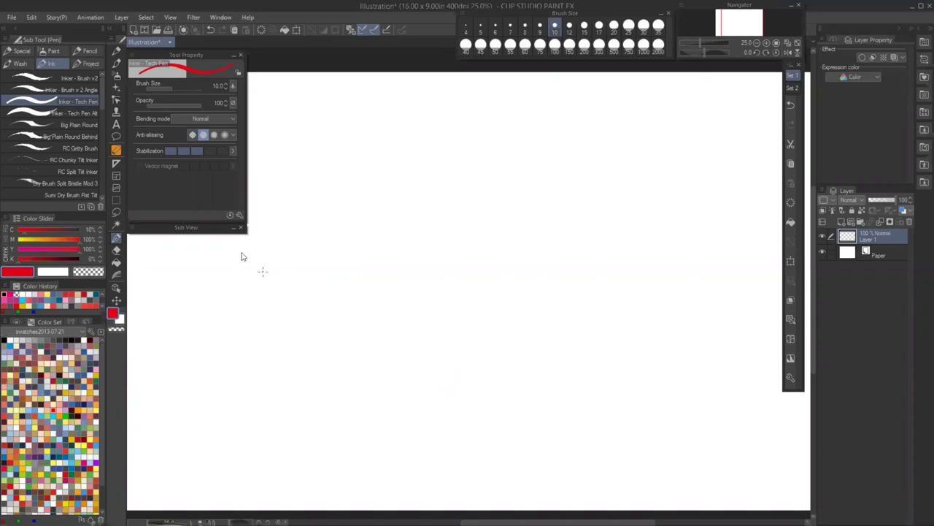
left_click(84, 136)
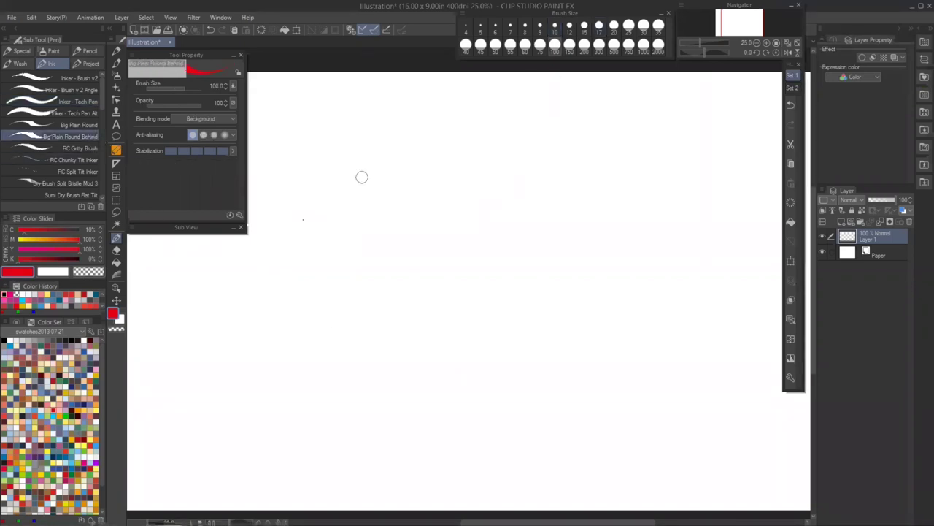
left_click(584, 46)
left_click_drag(223, 325, 340, 198)
left_click_drag(466, 152, 400, 281)
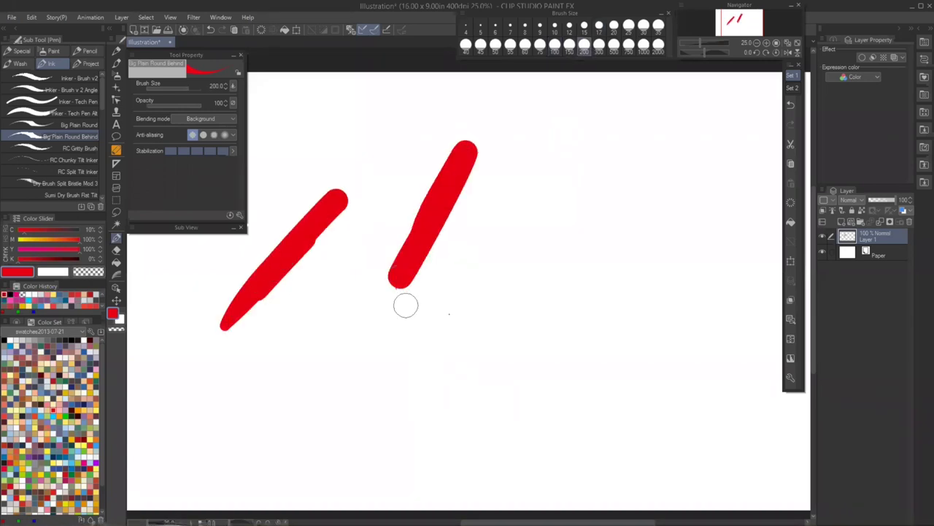
left_click_drag(509, 332, 491, 314)
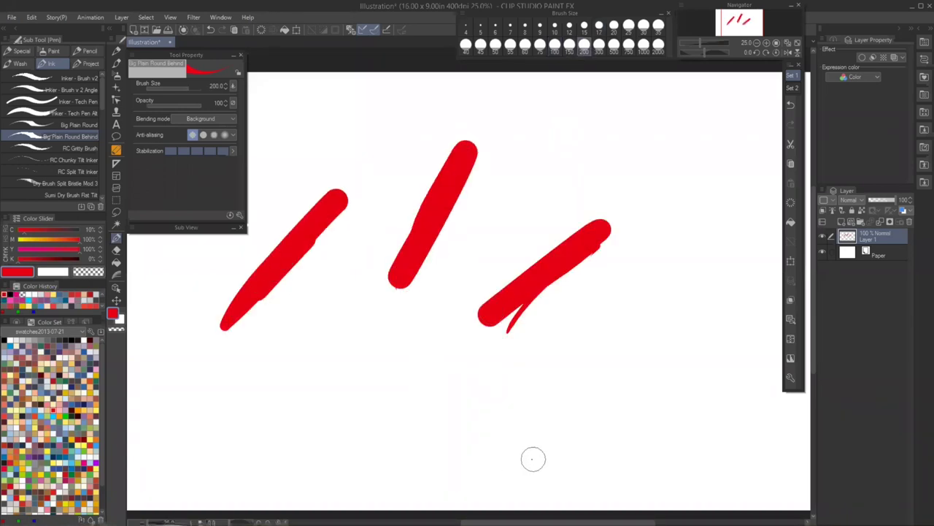
Turn off Area scaling for Auto select and select the first red stroke.
key("w")
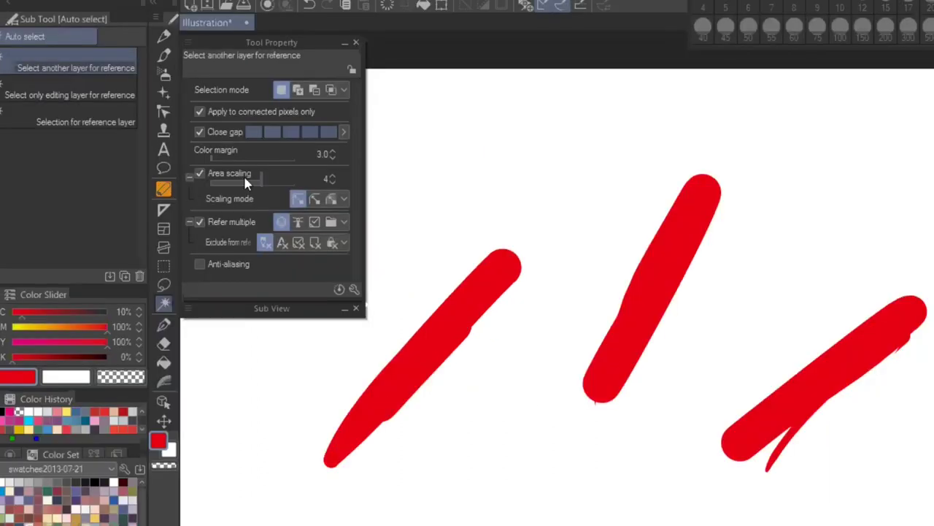
left_click(245, 177)
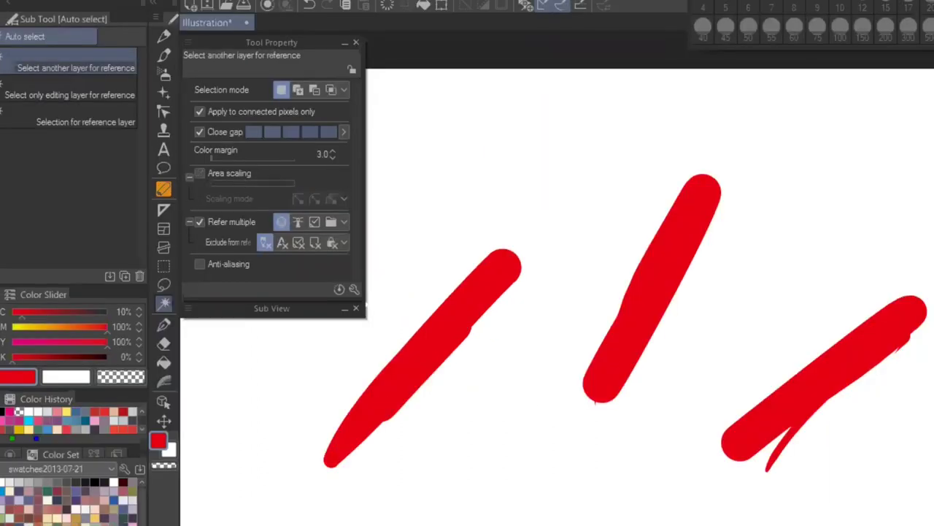
left_click(434, 345)
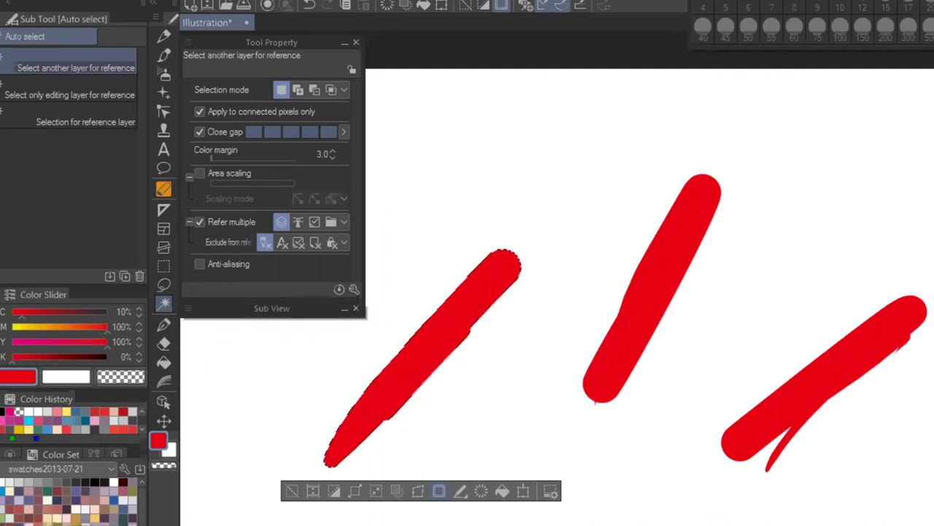
Turn off Apply to connected pixels only, select all the red strokes by colour, and clear the selection.
left_click(307, 112)
left_click(292, 491)
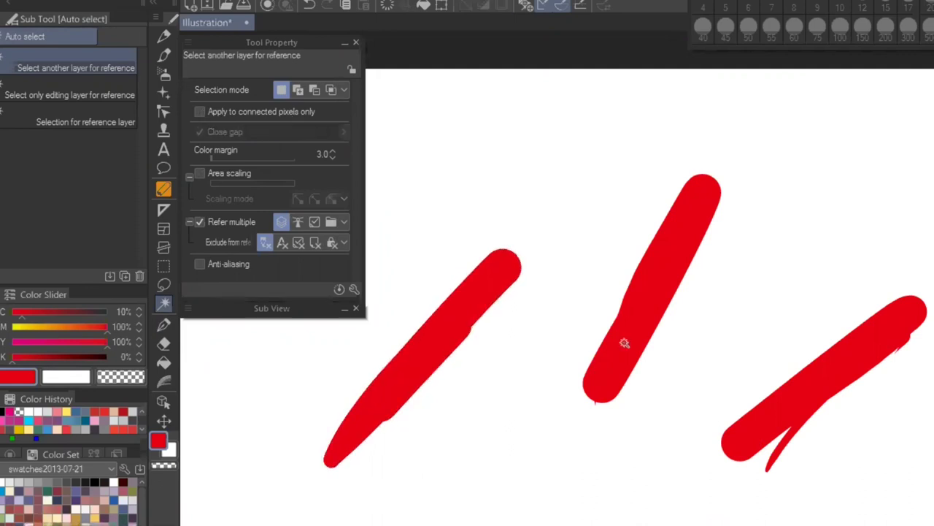
left_click(631, 310)
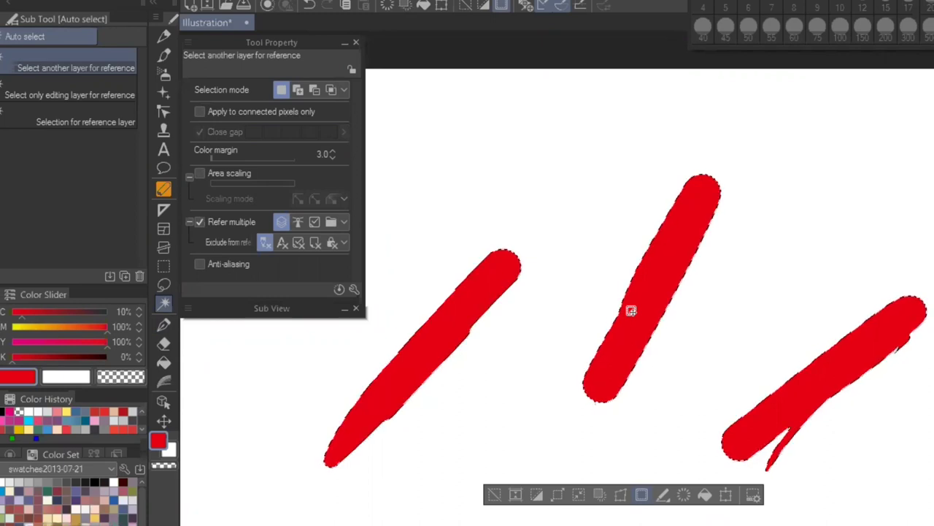
left_click(495, 495)
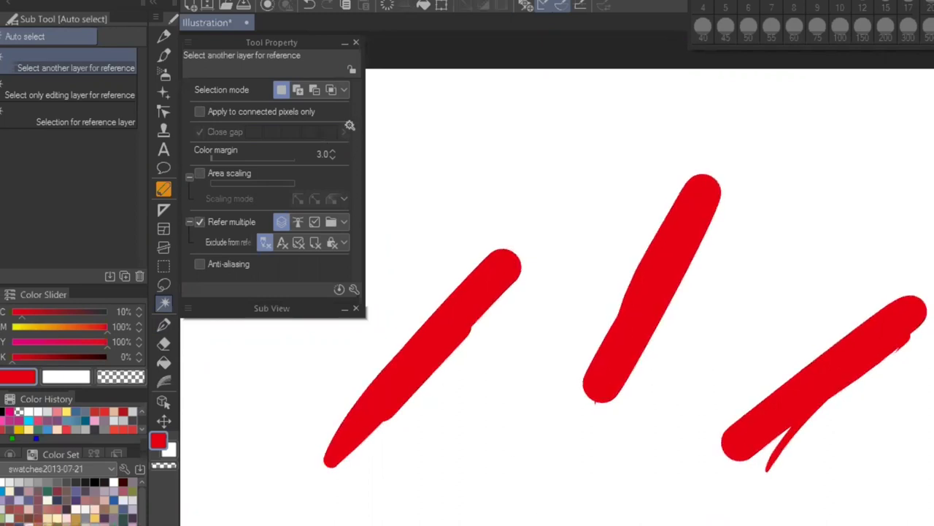
Reset the drawing colour to black and check the description of Apply to connected pixels only.
key("d")
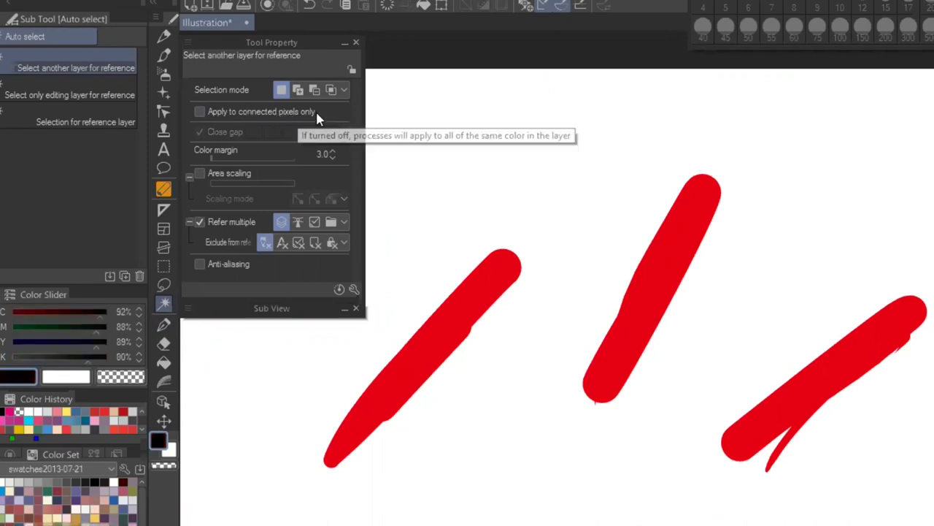
left_click(305, 117)
left_click(310, 117)
left_click(307, 121)
left_click(306, 117)
left_click(306, 117)
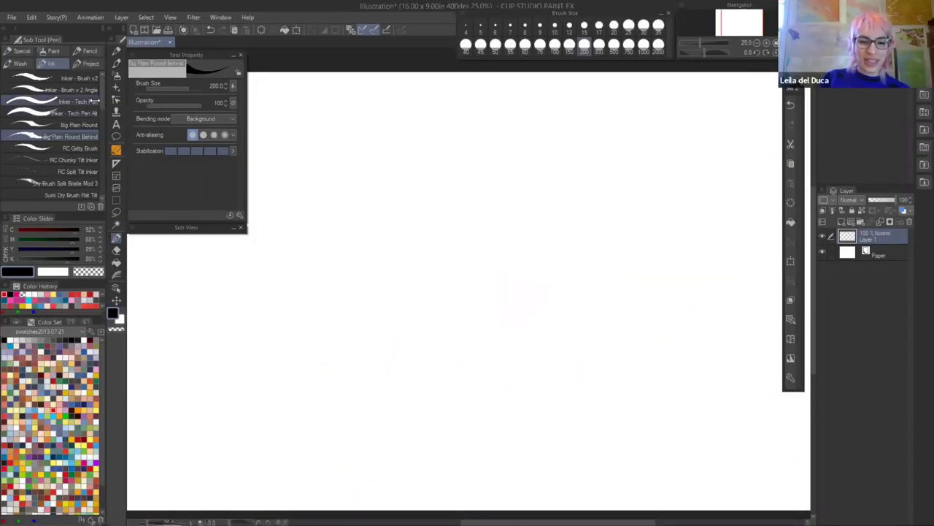
Switch to the Inker - Tech Pen and reposition the Tool Property palette above Sub View, stretched to show all its settings.
left_click(92, 102)
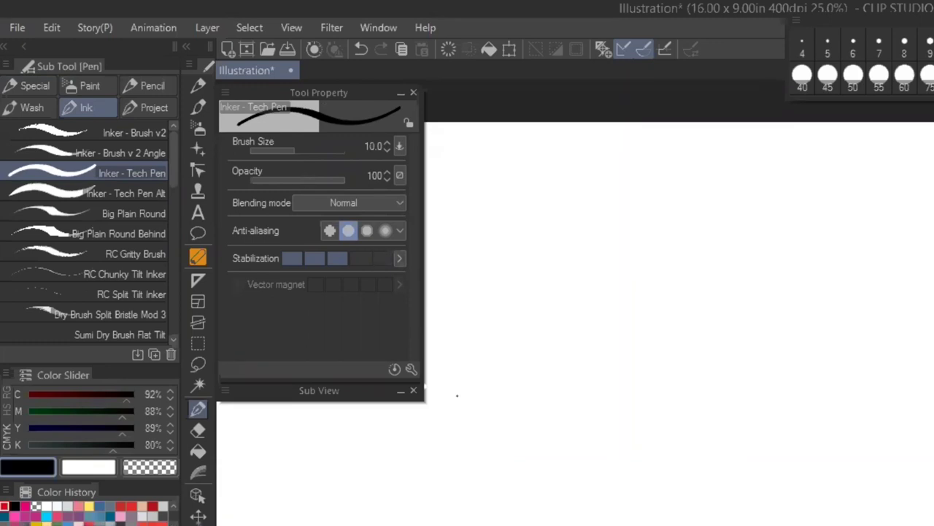
left_click_drag(795, 243, 812, 363)
mouse_move(359, 87)
left_mouse_down()
mouse_move(359, 301)
mouse_move(349, 173)
mouse_move(796, 511)
left_mouse_up()
mouse_move(927, 295)
left_mouse_down()
mouse_move(247, 195)
mouse_move(289, 253)
left_mouse_up()
left_click_drag(268, 175, 278, 242)
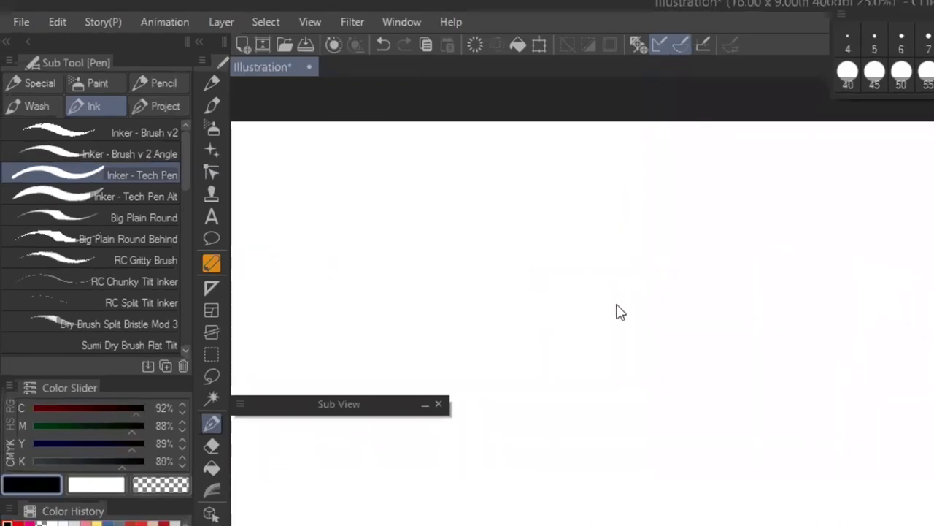
left_click_drag(617, 305, 357, 111)
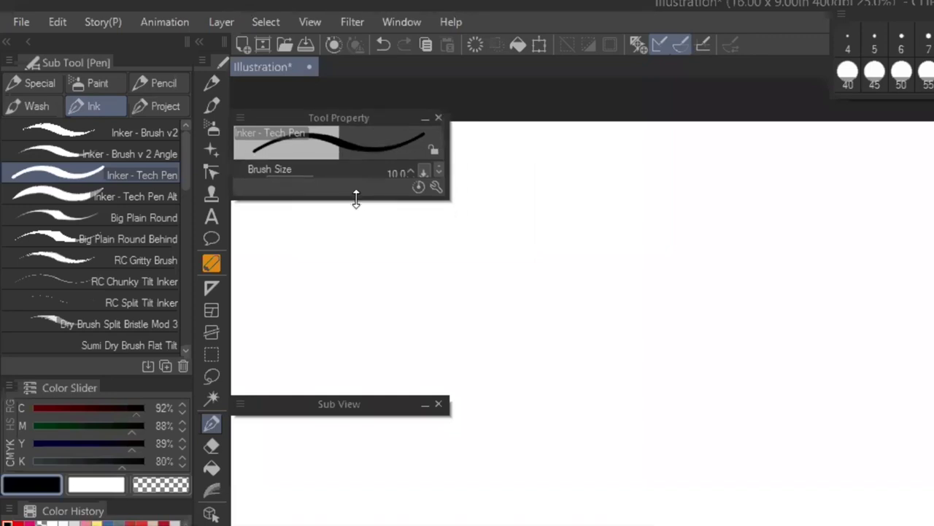
left_click_drag(356, 198, 358, 396)
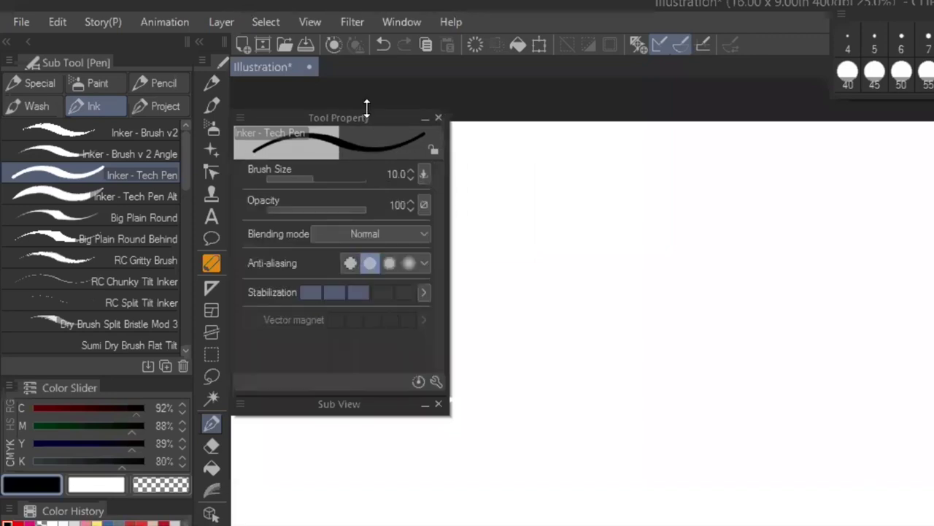
left_click_drag(367, 110, 368, 84)
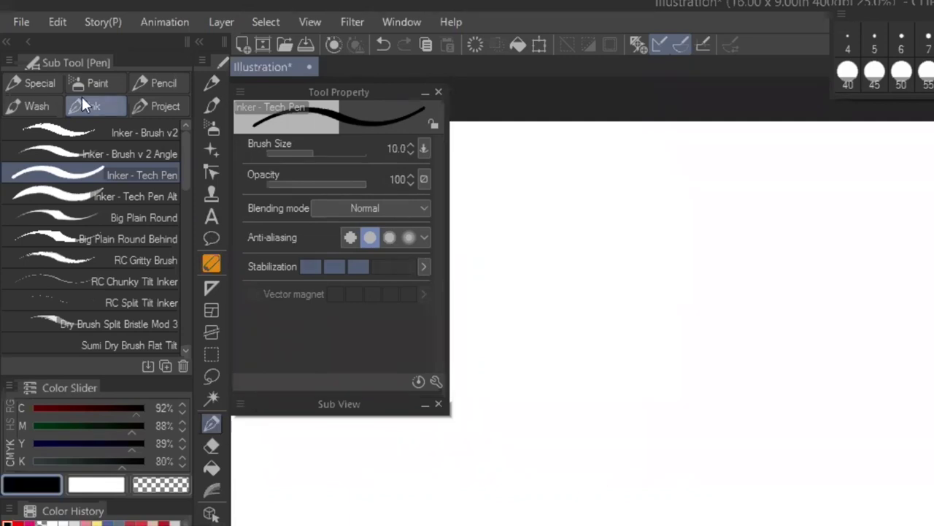
Browse the Special, Wash, Ink, Paint, Pencil and Project brush groups of the customised pen tool.
left_click(56, 79)
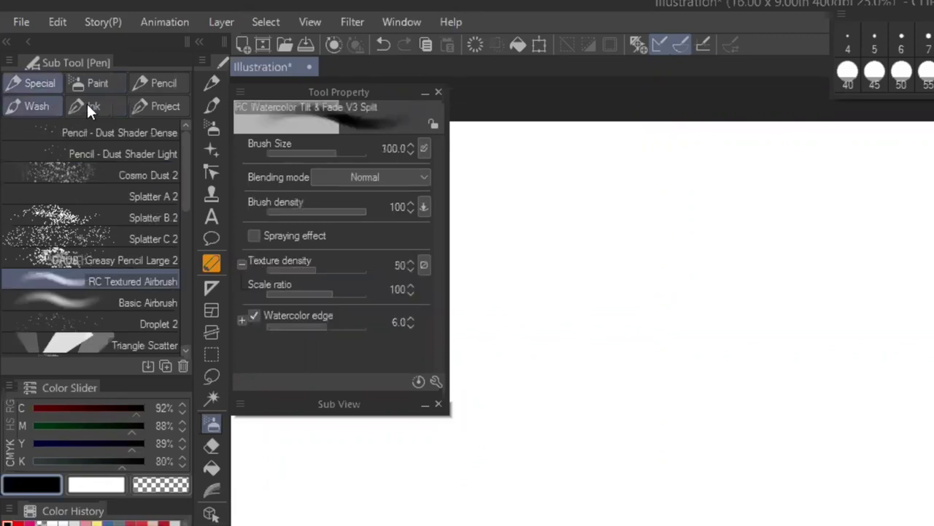
left_click(47, 105)
left_click(87, 103)
left_click(99, 81)
left_click(48, 80)
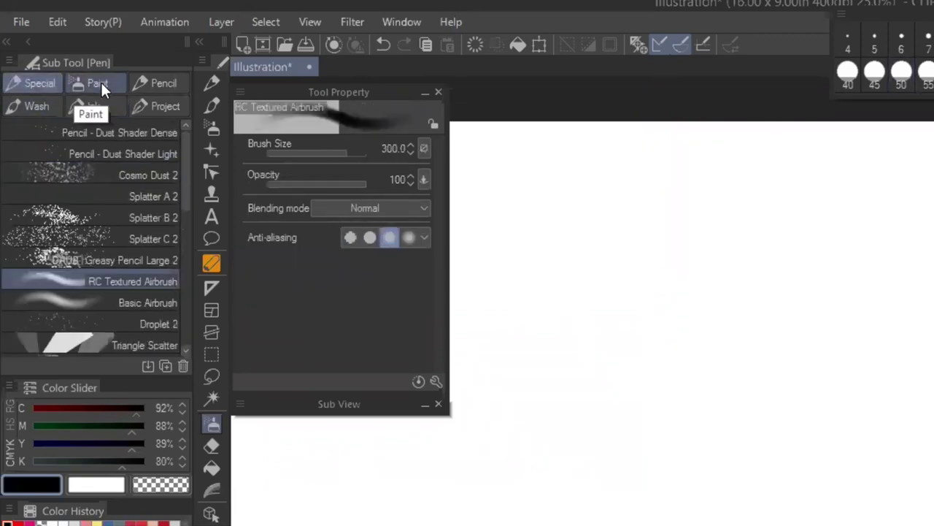
left_click(117, 85)
left_click(156, 82)
left_click(160, 103)
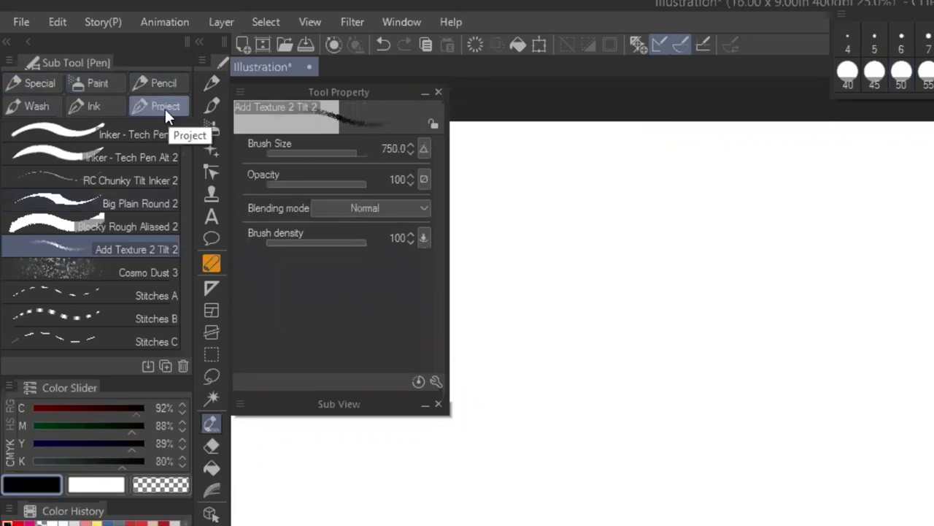
Revisit the Ink, Wash, Special and Paint brush groups and examine the sub tool lock option of Blocky Rough.
left_click(88, 106)
left_click(38, 107)
left_click(86, 85)
left_click(44, 85)
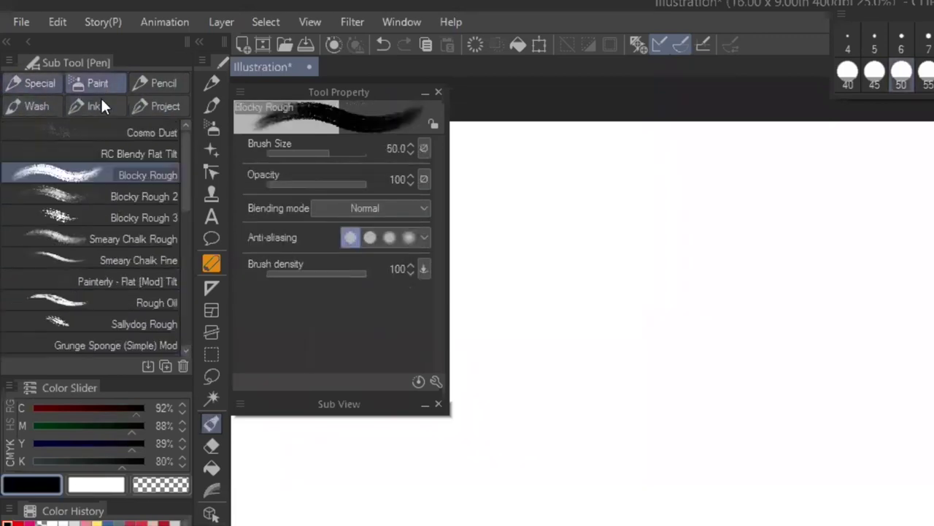
left_click(104, 86)
left_click(91, 104)
left_click(105, 87)
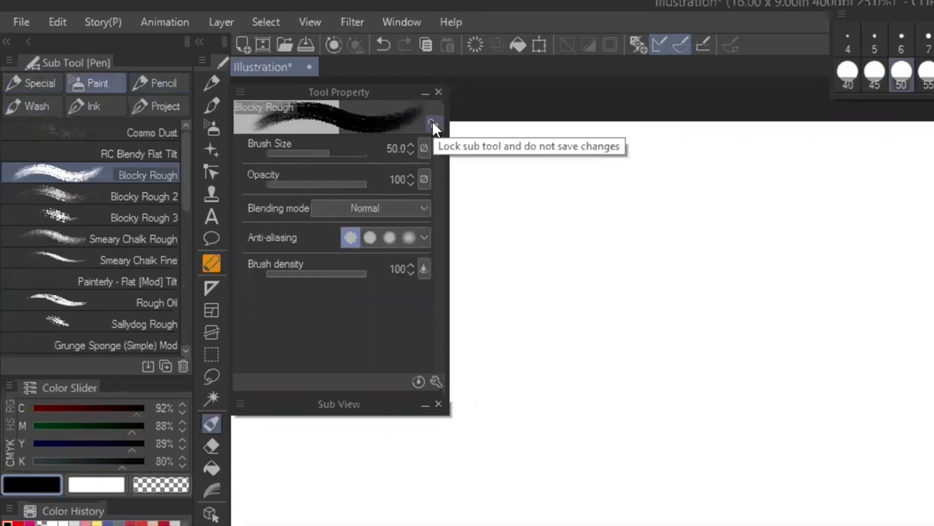
left_click(433, 124)
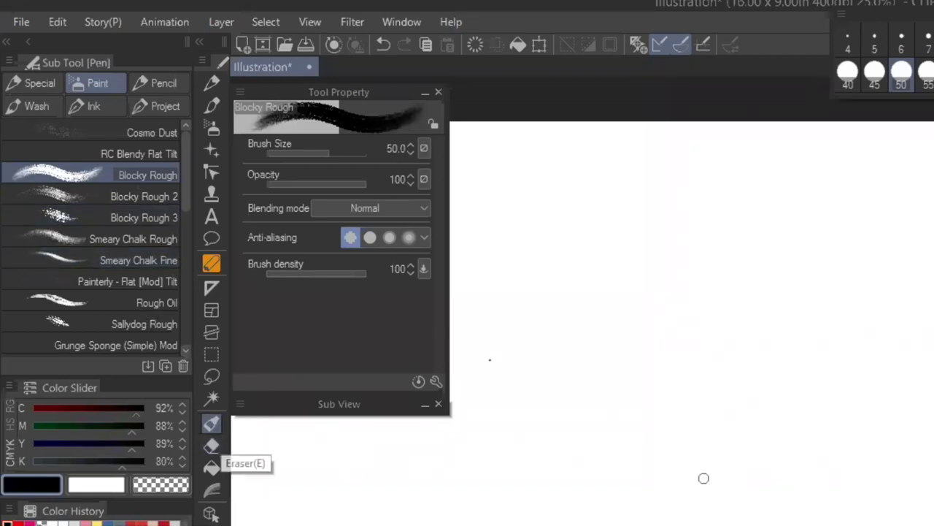
Return to the Ink brushes and examine the sub tools offered by the ruler and Fill tools.
left_click(94, 105)
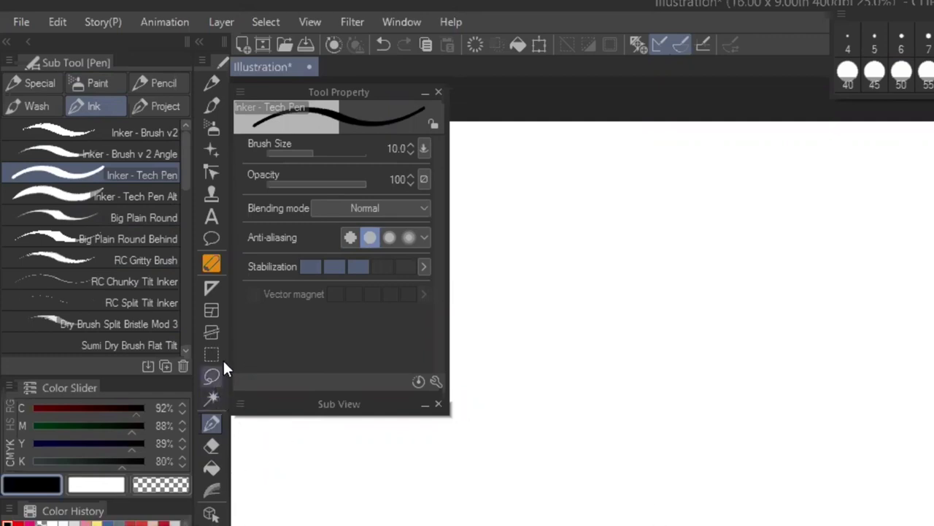
left_click(210, 289)
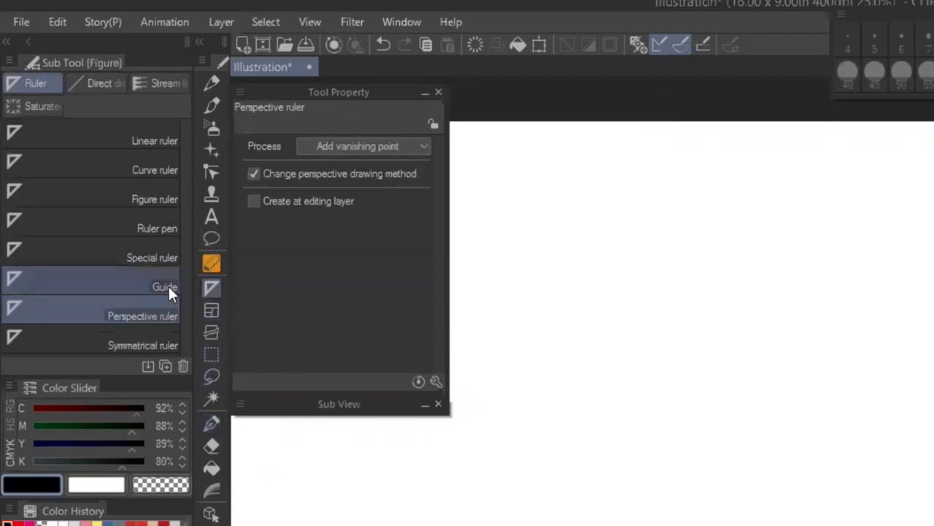
left_click(212, 468)
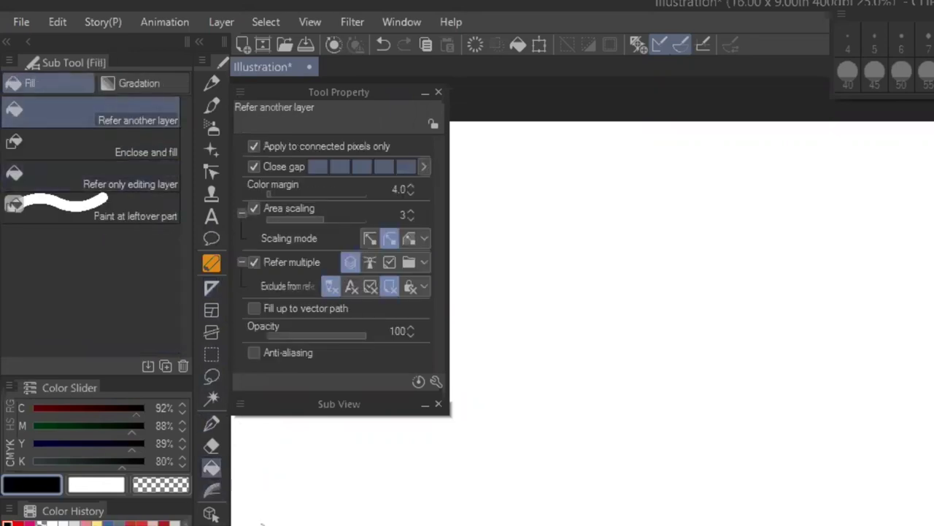
Draw a black arrow pointing at the customised pen tool with the Inker - Tech Pen.
left_click(212, 423)
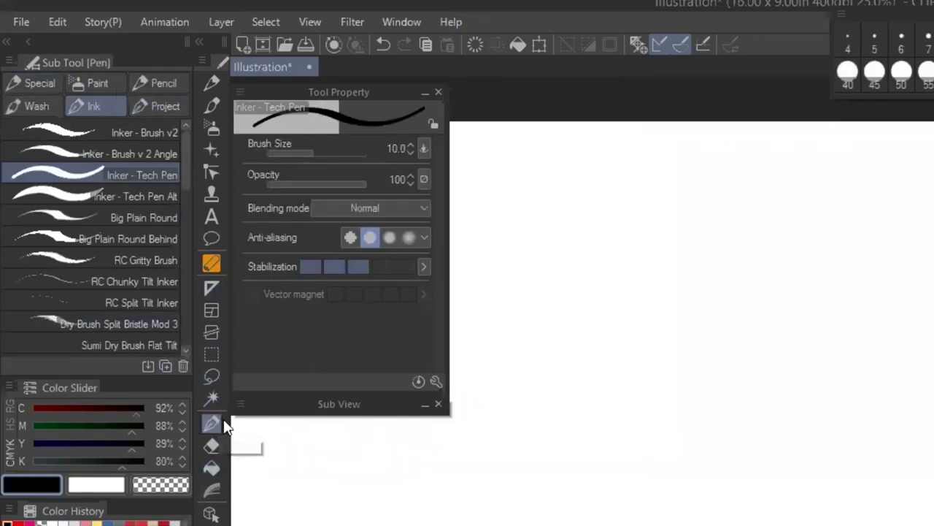
left_click_drag(387, 525, 290, 436)
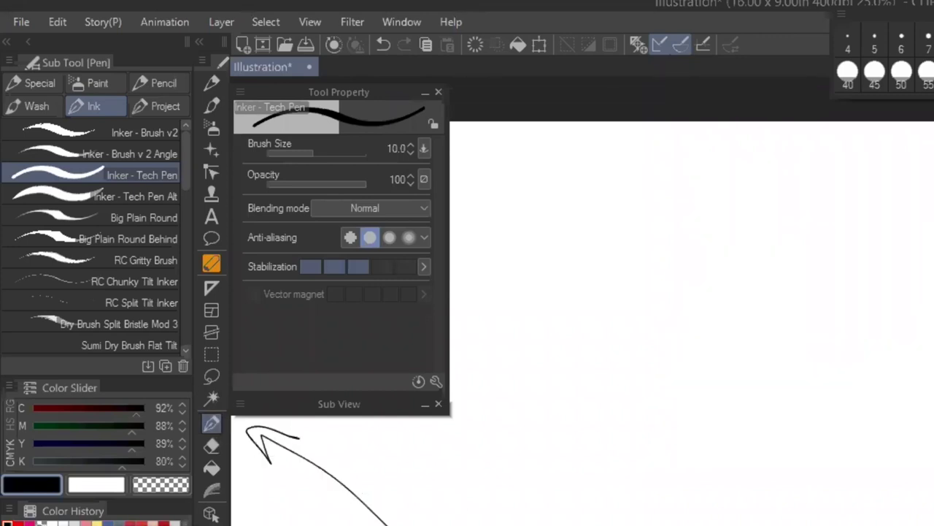
Select Real G-Pen from the default Pen group and paint a black zigzag stroke at size 150.
left_click(210, 84)
key("p")
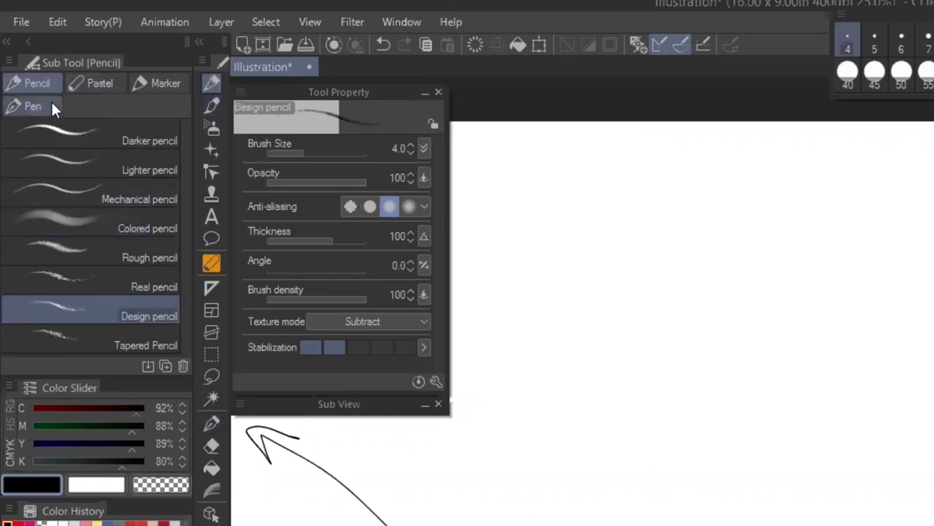
left_click(33, 106)
left_click(173, 142)
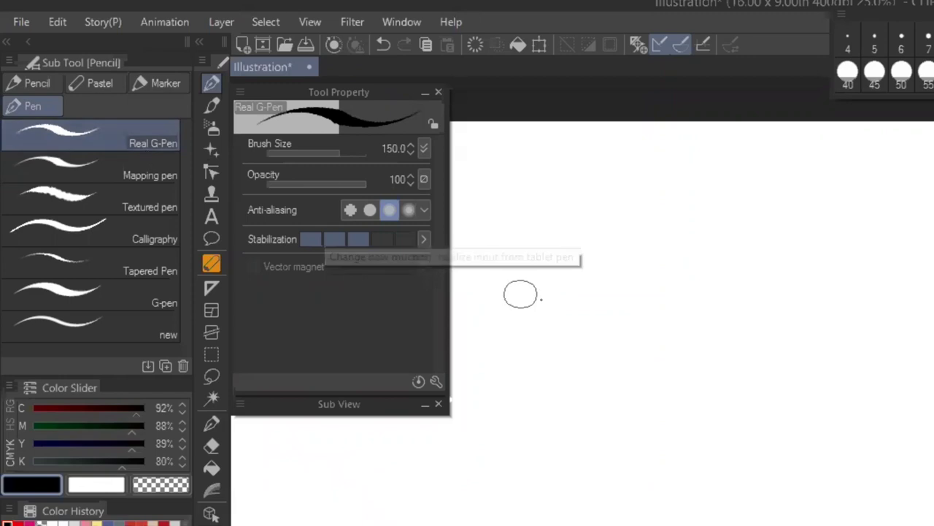
mouse_move(549, 267)
left_mouse_down()
mouse_move(703, 332)
mouse_move(854, 348)
mouse_move(907, 332)
left_mouse_up()
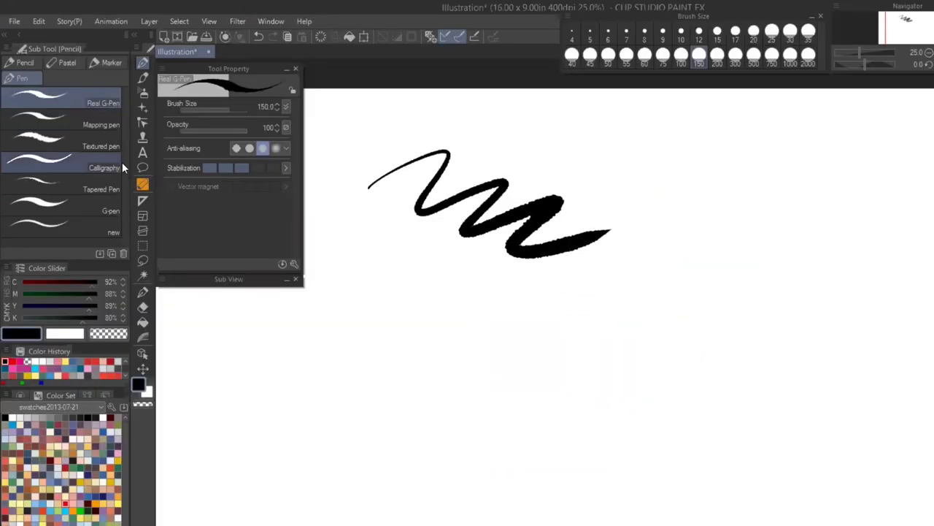
Draw a zigzag and two long curved strokes with the Textured pen at size 30.
left_click(95, 145)
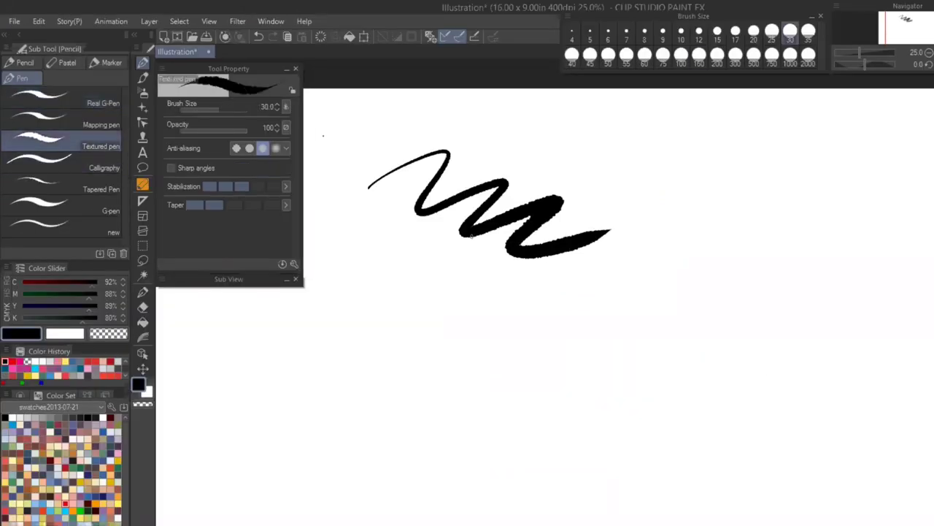
mouse_move(400, 322)
left_mouse_down()
mouse_move(505, 283)
mouse_move(637, 371)
mouse_move(684, 340)
left_mouse_up()
left_click_drag(562, 275, 771, 217)
left_click_drag(538, 315, 767, 245)
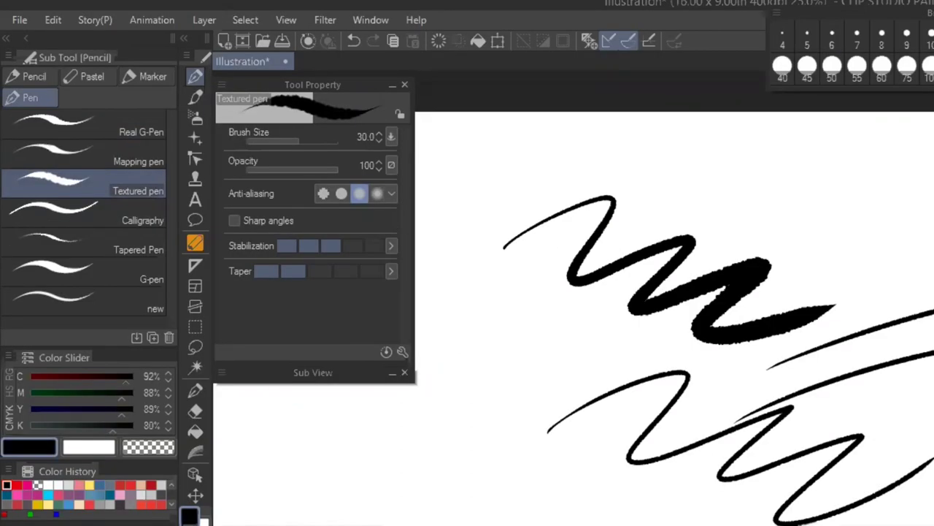
Clear the test strokes and sketch the outline of a head's skull with the Inker - Tech Pen at size 10.
left_click(198, 393)
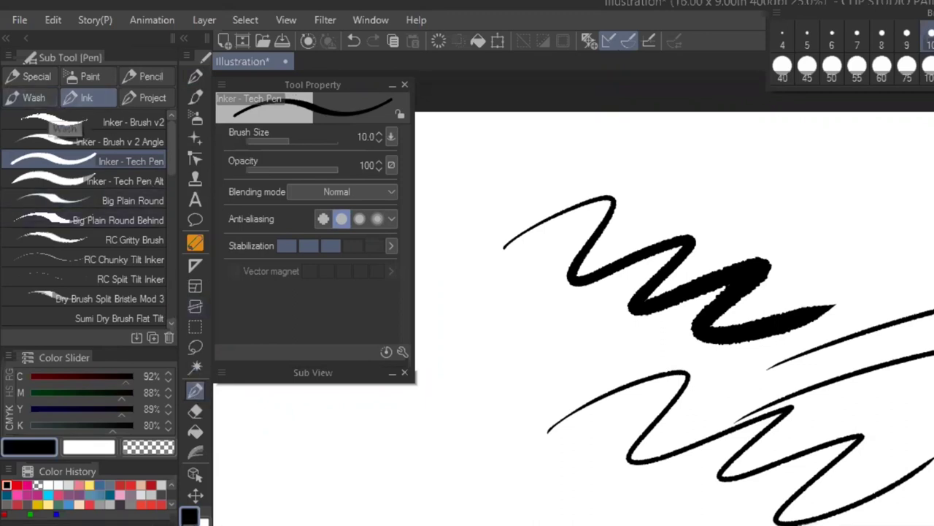
key("Delete")
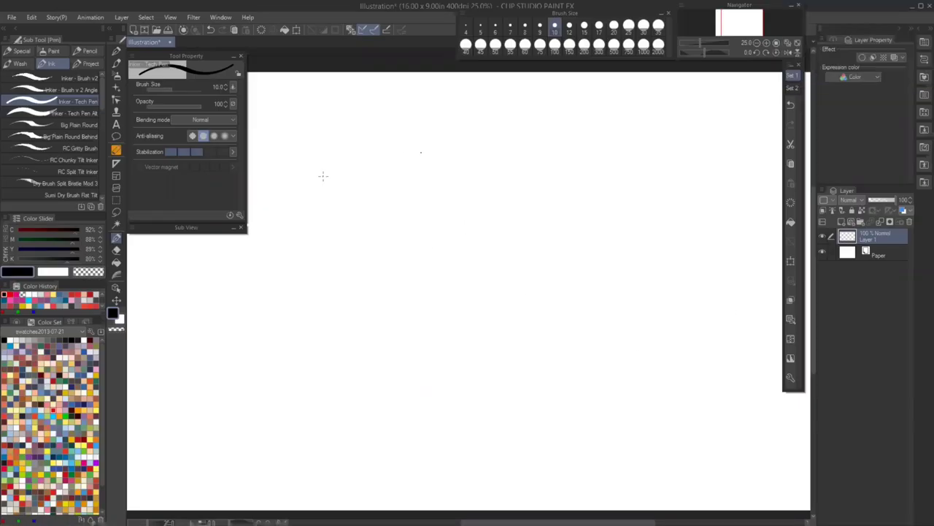
mouse_move(448, 158)
left_mouse_down()
mouse_move(425, 173)
mouse_move(425, 235)
left_mouse_up()
key("ctrl+z")
key("ctrl+z")
left_click_drag(425, 174, 428, 267)
mouse_move(448, 153)
left_mouse_down()
mouse_move(501, 160)
mouse_move(514, 196)
mouse_move(494, 208)
mouse_move(494, 227)
mouse_move(478, 239)
left_mouse_up()
key("ctrl+z")
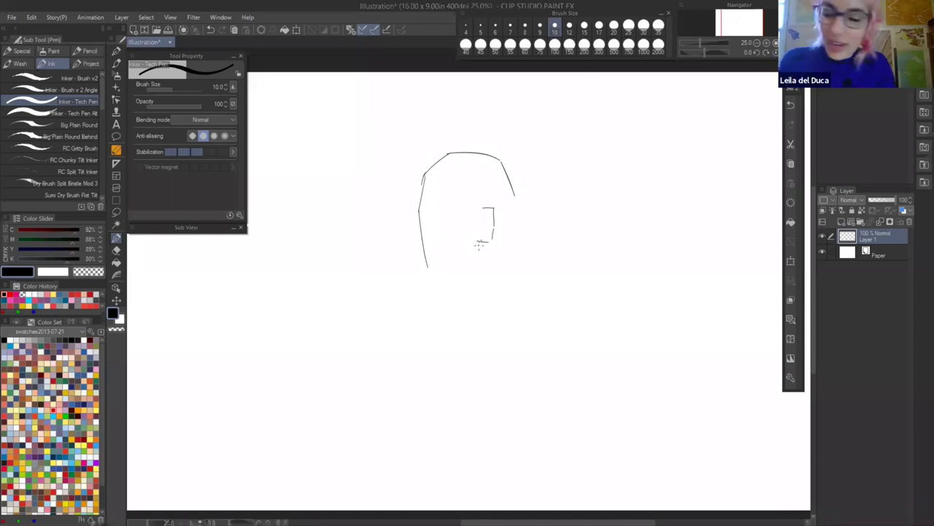
key("ctrl+z")
key("ctrl+z")
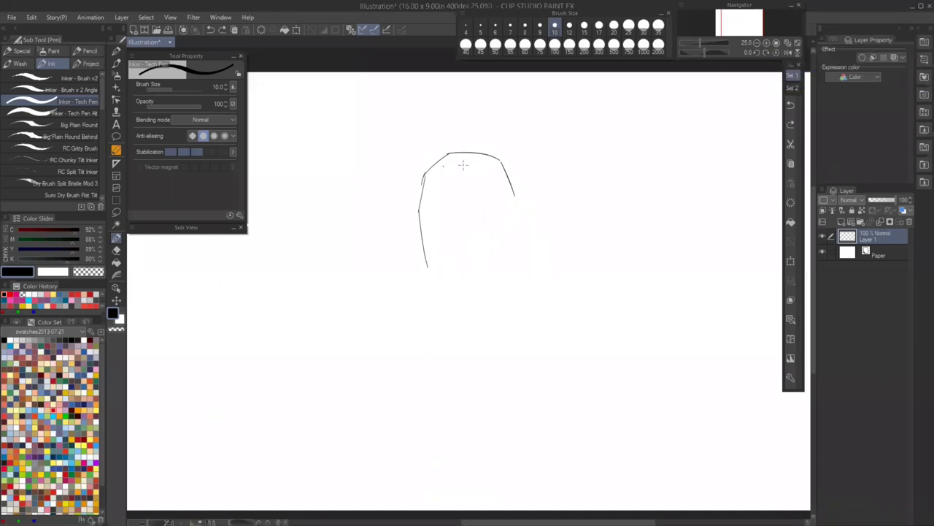
Sketch the face's curved centre line, the chin and jaw line, and a simple angular ear.
mouse_move(441, 165)
left_mouse_down()
mouse_move(445, 279)
mouse_move(492, 258)
left_mouse_up()
key("ctrl+z")
mouse_move(447, 285)
left_mouse_down()
mouse_move(490, 267)
mouse_move(497, 244)
left_mouse_up()
left_click(501, 227)
key("ctrl+z")
mouse_move(521, 197)
left_mouse_down()
mouse_move(503, 241)
mouse_move(514, 214)
mouse_move(514, 235)
left_mouse_up()
key("ctrl+z")
left_click_drag(512, 238, 497, 243)
left_click_drag(522, 198, 502, 258)
left_click(503, 222)
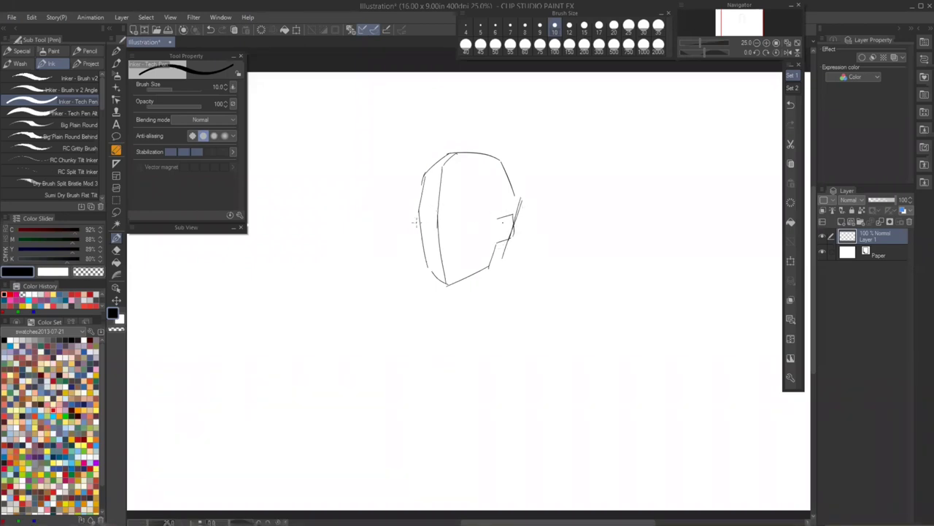
key("ctrl+z")
Add a horizontal eye line across the face and a vertical line marking the side plane of the head.
left_click_drag(423, 222, 494, 214)
key("ctrl+z")
left_click_drag(422, 216, 487, 215)
mouse_move(501, 162)
left_mouse_down()
mouse_move(472, 220)
mouse_move(478, 265)
mouse_move(450, 313)
left_mouse_up()
Sketch the neck, collarbone and sloping shoulder lines below the head.
left_click_drag(450, 313, 491, 276)
mouse_move(499, 245)
left_mouse_down()
mouse_move(510, 245)
mouse_move(502, 289)
left_mouse_up()
mouse_move(423, 330)
left_mouse_down()
mouse_move(450, 311)
mouse_move(419, 327)
mouse_move(531, 318)
left_mouse_up()
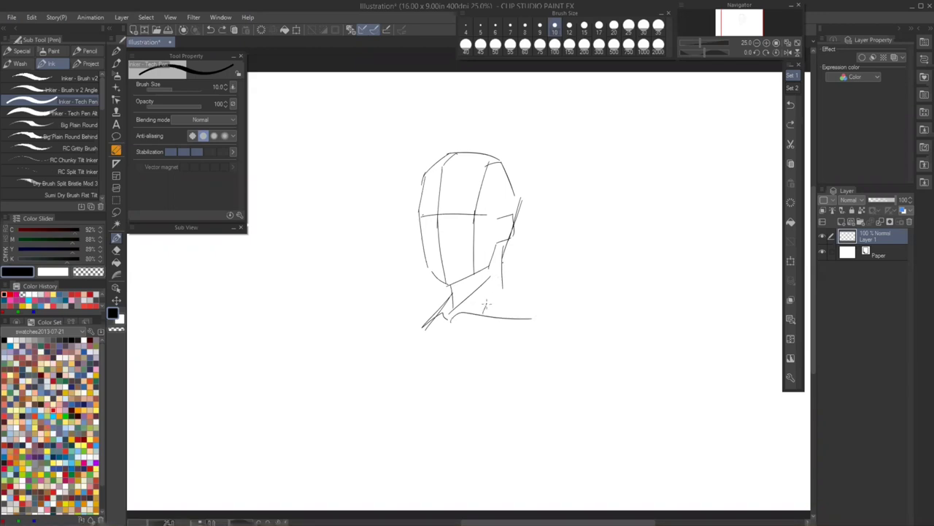
left_click_drag(506, 272, 574, 319)
mouse_move(506, 306)
left_mouse_down()
mouse_move(492, 254)
mouse_move(508, 273)
mouse_move(500, 286)
left_mouse_up()
Scale down the head and neck sketch with Scale/Rotate and shift it to make room for the torso.
mouse_move(472, 274)
left_mouse_down()
mouse_move(486, 267)
mouse_move(457, 240)
left_mouse_up()
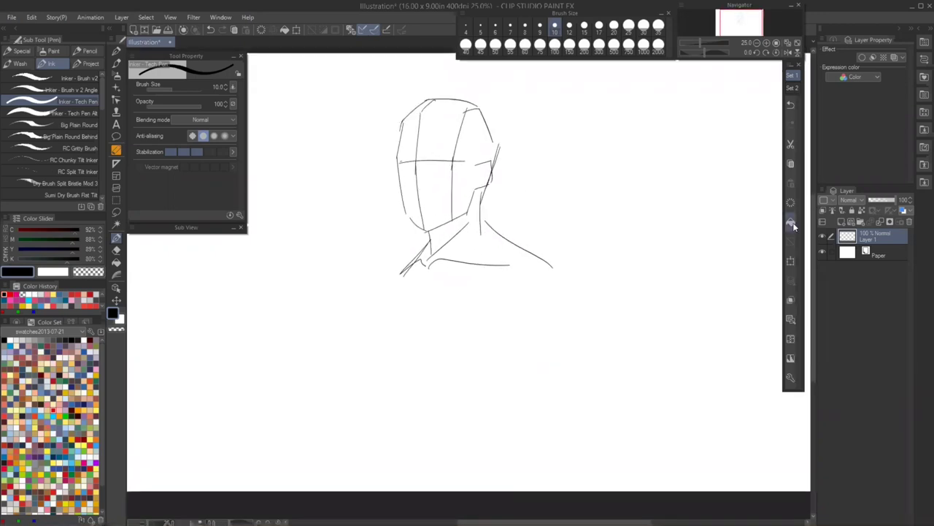
left_click(791, 262)
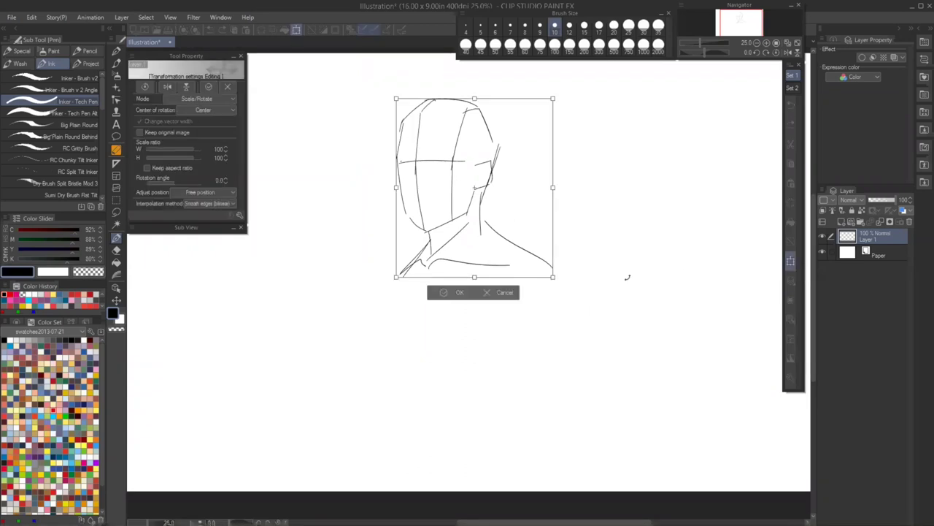
mouse_move(555, 276)
left_mouse_down()
mouse_move(511, 248)
mouse_move(424, 235)
mouse_move(378, 280)
mouse_move(378, 316)
left_mouse_up()
left_click(402, 251)
key("ctrl+z")
Sketch the chest with its centre line, far shoulder, curved lower edge and tapering sides.
left_click_drag(387, 234, 379, 300)
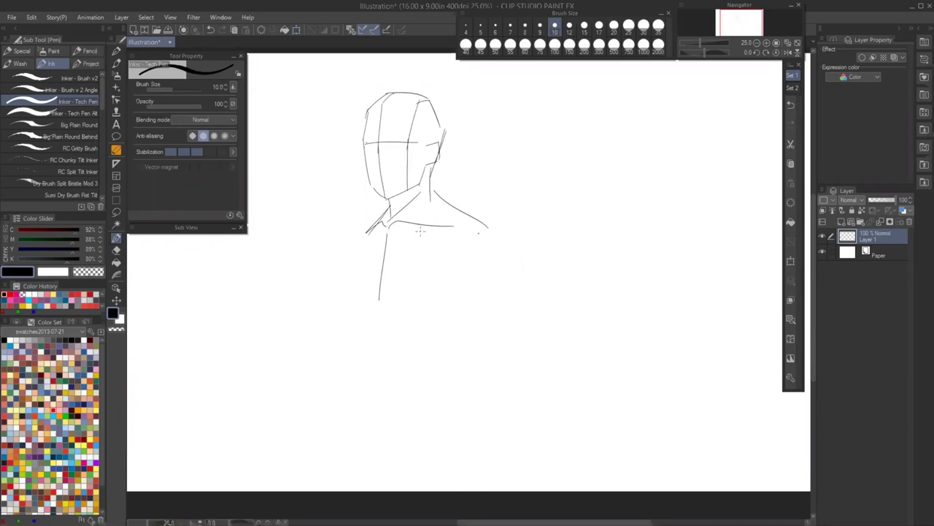
key("ctrl+z")
left_click_drag(381, 213, 342, 246)
key("ctrl+z")
mouse_move(380, 214)
left_mouse_down()
mouse_move(333, 267)
mouse_move(358, 313)
left_mouse_up()
key("ctrl+z")
left_click_drag(387, 232, 387, 287)
left_click_drag(355, 307, 454, 309)
left_click_drag(479, 261, 444, 312)
Extend the torso downward with the abdomen's centre line and the far side of the waist.
left_click_drag(388, 283, 384, 360)
key("ctrl+z")
left_click_drag(387, 288, 384, 388)
left_click_drag(357, 313, 374, 398)
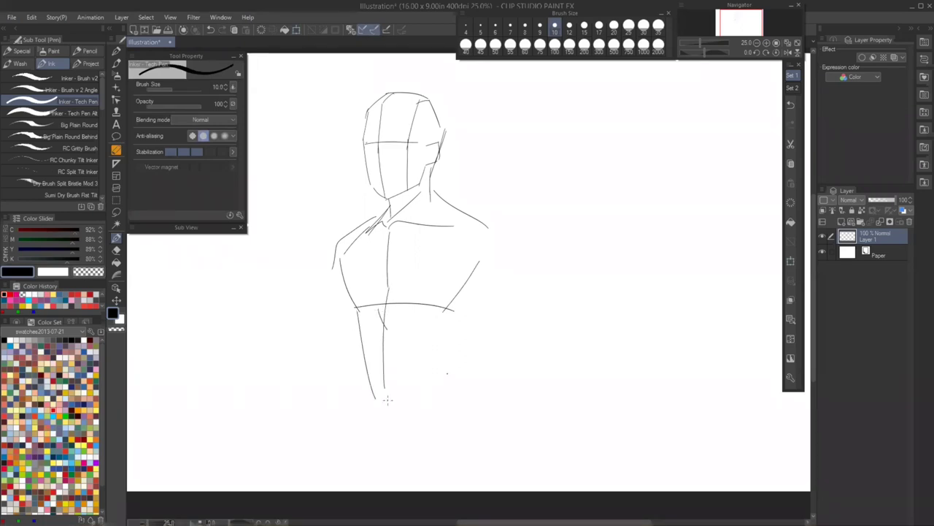
Sketch the shoulder and upper arm on the ear side of the figure.
mouse_move(481, 219)
left_mouse_down()
mouse_move(531, 266)
mouse_move(520, 241)
mouse_move(536, 274)
left_mouse_up()
key("ctrl+z")
left_click_drag(479, 261, 530, 268)
left_click_drag(440, 329, 446, 341)
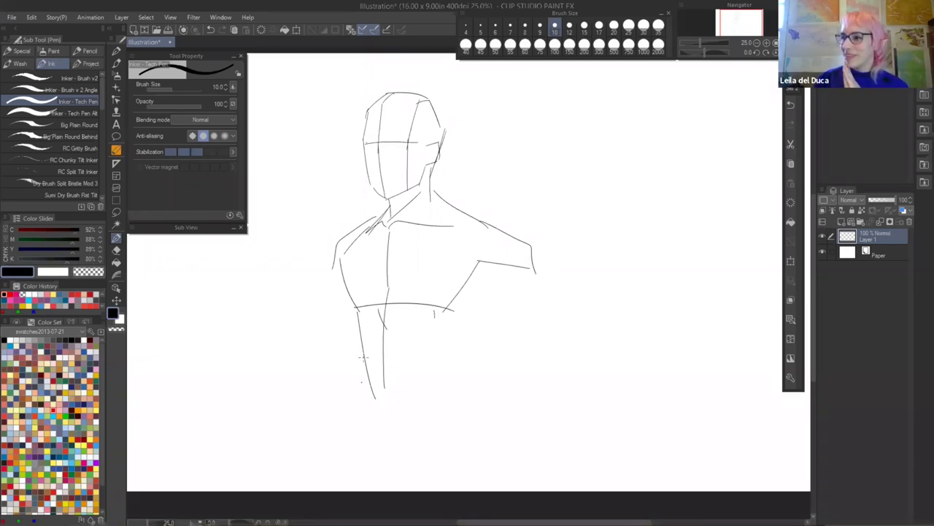
left_click_drag(434, 310, 435, 318)
key("ctrl+z")
left_click_drag(468, 272, 518, 271)
left_click_drag(534, 245, 533, 269)
left_click(534, 301)
mouse_move(474, 284)
left_mouse_down()
mouse_move(536, 364)
mouse_move(512, 326)
mouse_move(533, 345)
left_mouse_up()
key("ctrl+z")
left_click_drag(532, 265, 562, 334)
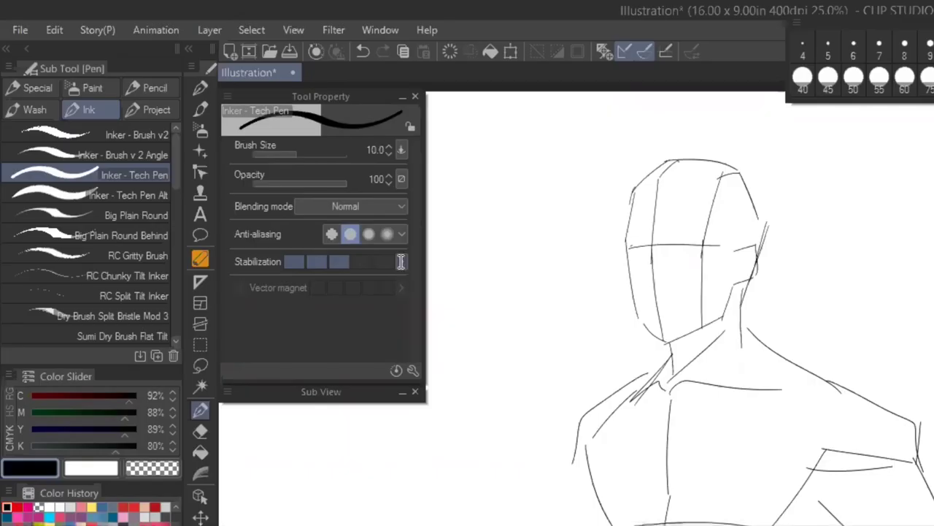
Check the exact Stabilization value of the Inker - Tech Pen.
left_click(232, 151)
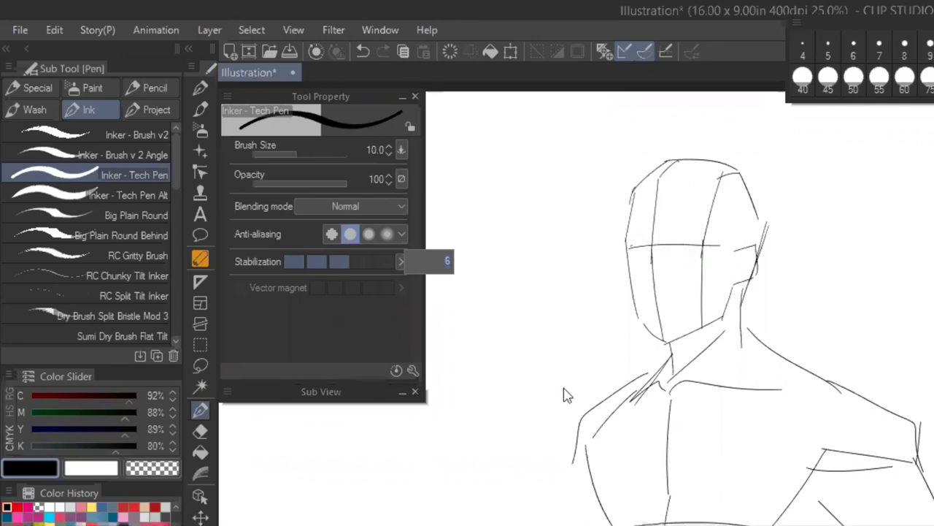
left_click(578, 141)
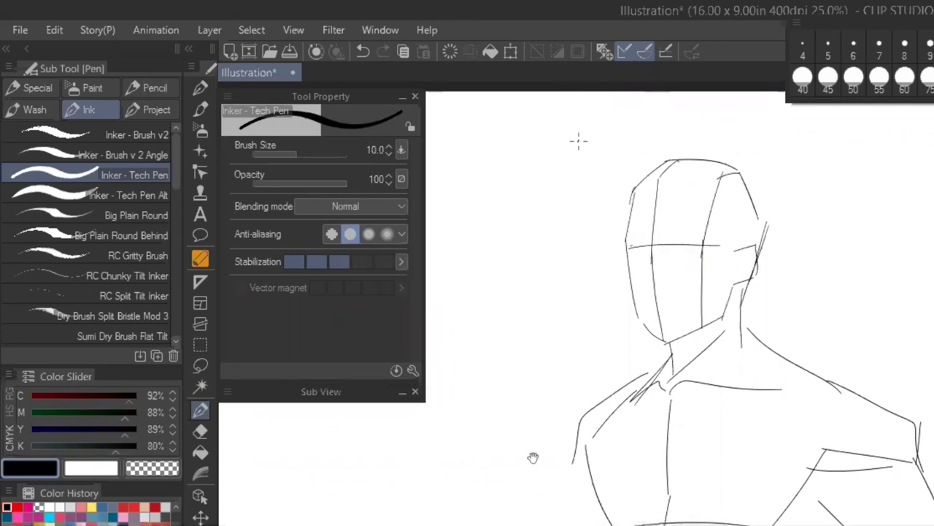
Draw a looping test line with the Inker - Tech Pen at Stabilization 6 in the blank area beside the figure.
left_click_drag(556, 458, 776, 524)
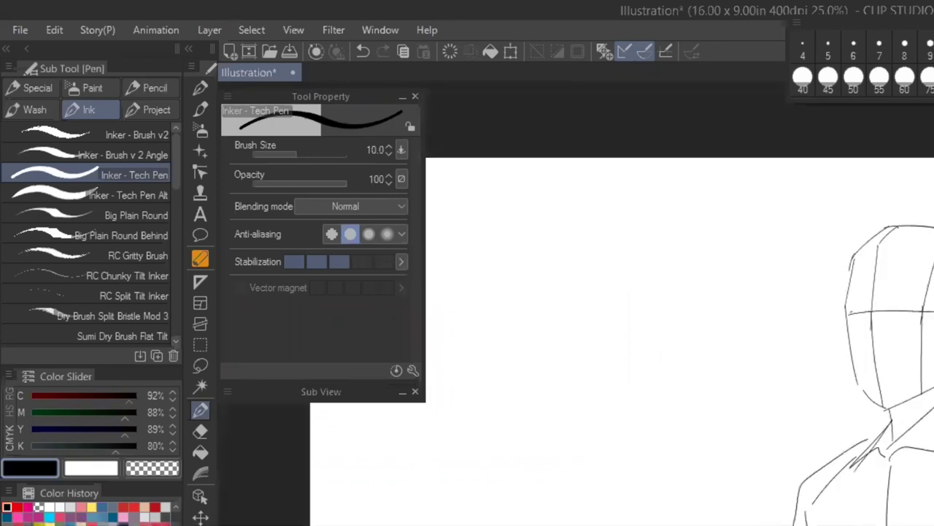
left_click_drag(560, 485, 692, 455)
key("ctrl+plus")
key("ctrl+plus")
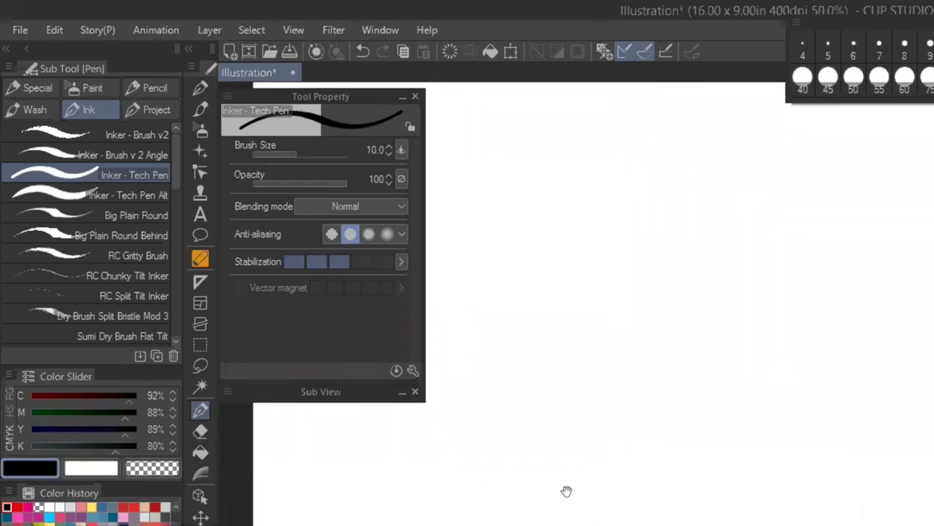
left_click_drag(567, 492, 571, 491)
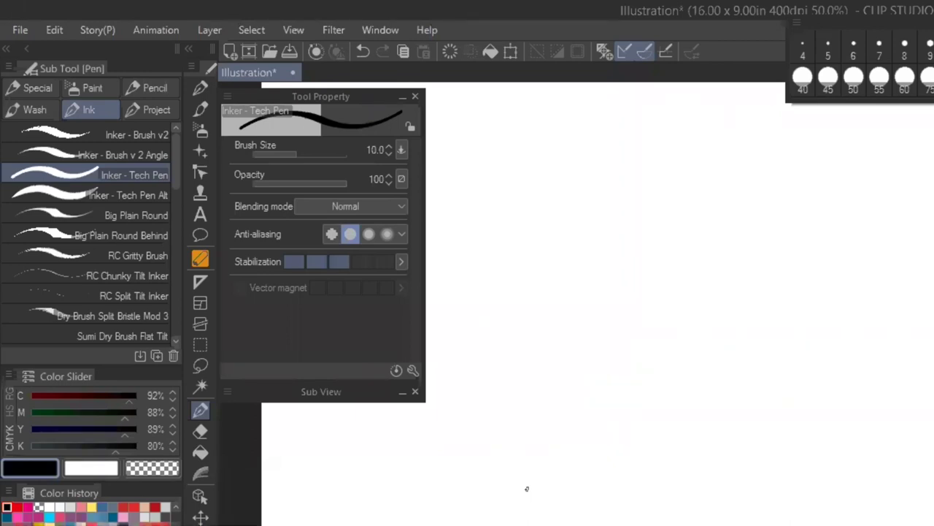
left_click(402, 261)
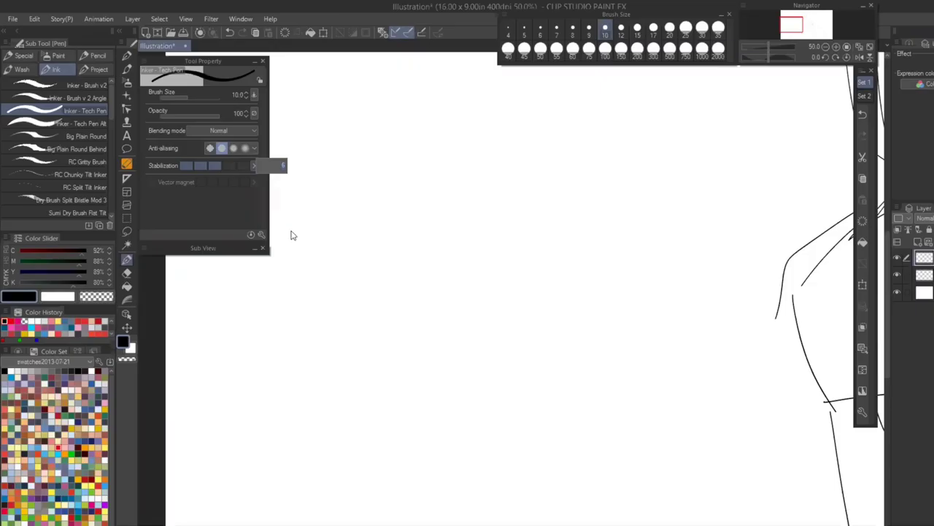
left_click(182, 349)
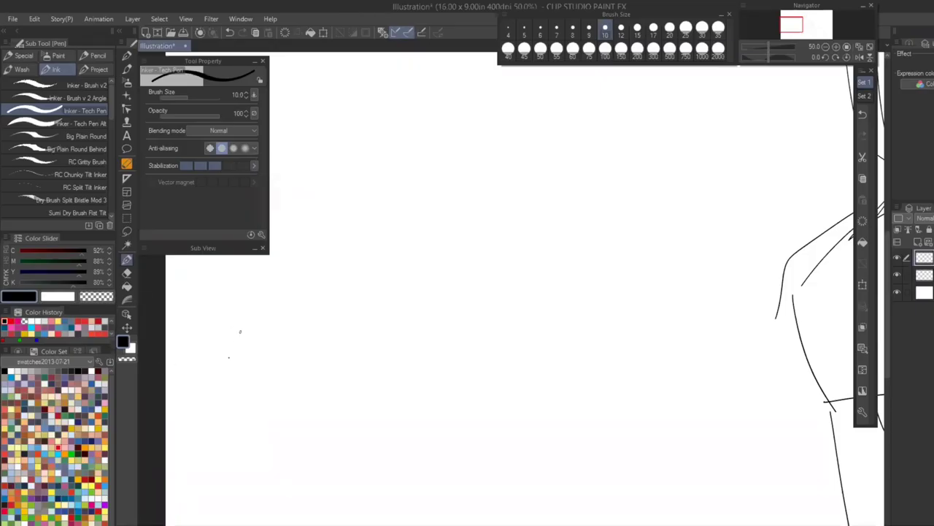
mouse_move(228, 364)
left_mouse_down()
mouse_move(282, 295)
mouse_move(331, 299)
mouse_move(385, 268)
mouse_move(410, 246)
mouse_move(407, 231)
mouse_move(423, 283)
mouse_move(497, 271)
mouse_move(413, 307)
mouse_move(411, 351)
mouse_move(418, 347)
mouse_move(307, 377)
mouse_move(364, 407)
mouse_move(450, 326)
mouse_move(509, 363)
mouse_move(500, 302)
left_mouse_up()
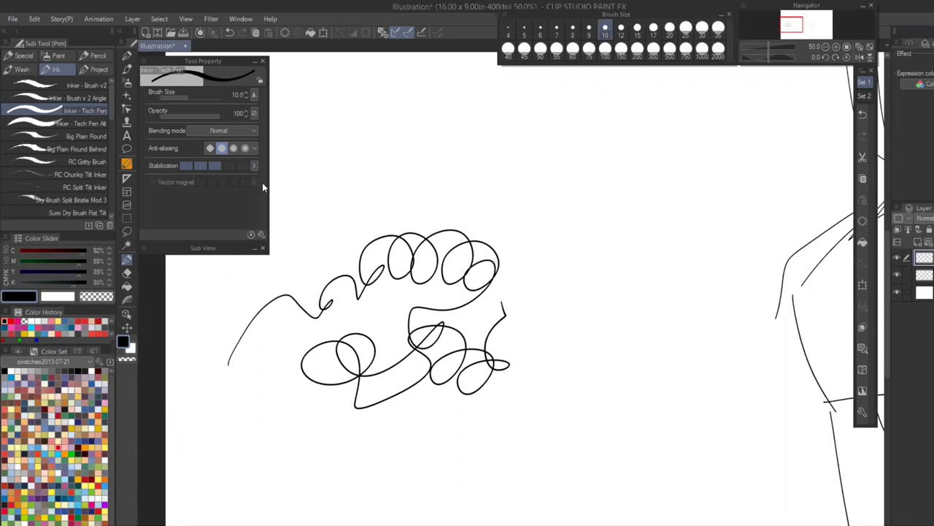
Check the Stabilization value again and raise it for the Inker - Tech Pen until all five blocks are filled.
left_click(254, 165)
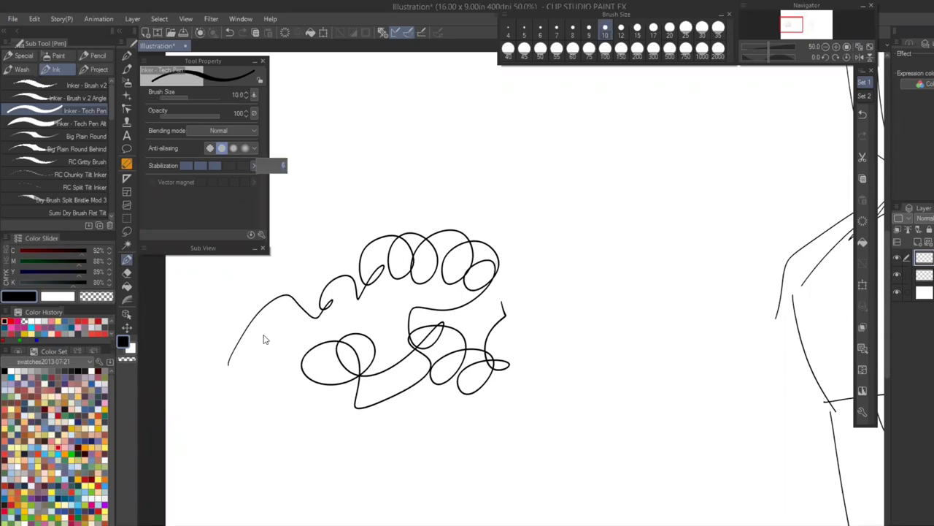
left_click(376, 221)
left_click(255, 166)
left_click(235, 199)
left_click(244, 167)
left_click(188, 165)
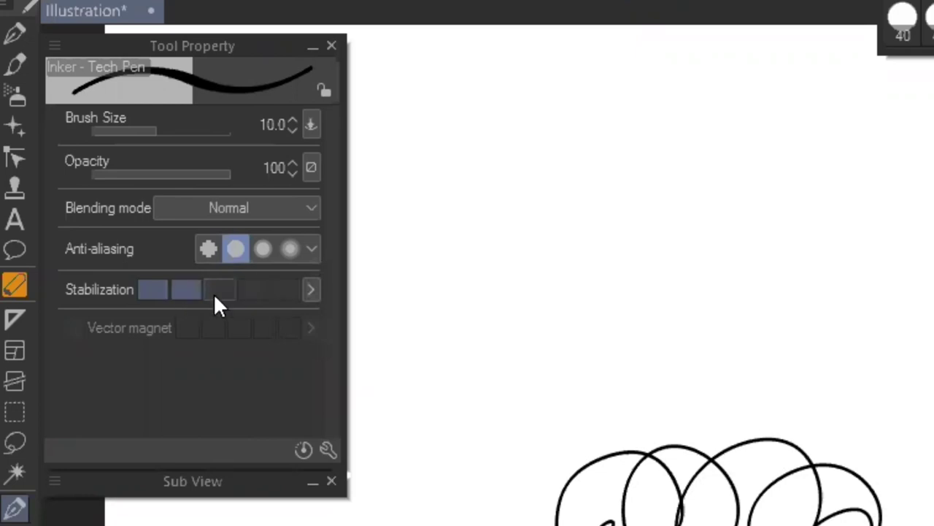
left_click(311, 290)
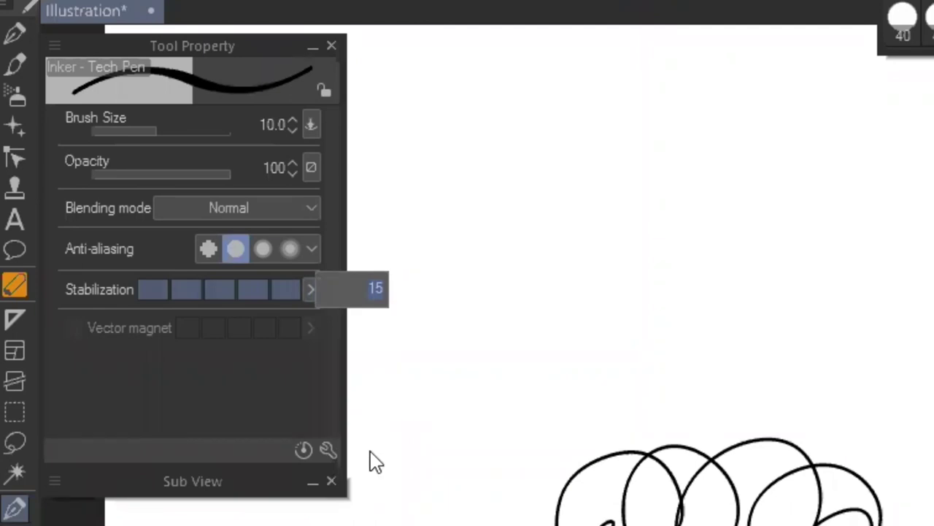
type("0")
key("Return")
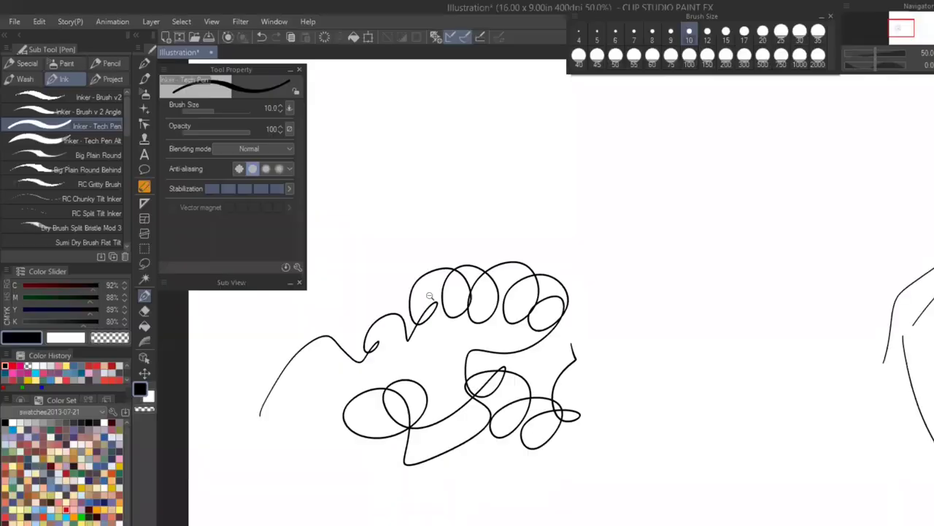
Draw large sweeping test curves over and around the small loops with the strongly stabilized pen.
scroll(606, 516, "down", 1)
mouse_move(631, 460)
left_mouse_down()
mouse_move(583, 453)
mouse_move(634, 494)
mouse_move(641, 514)
left_mouse_up()
mouse_move(341, 348)
left_mouse_down()
mouse_move(340, 307)
mouse_move(535, 132)
mouse_move(683, 241)
mouse_move(714, 328)
mouse_move(643, 460)
left_mouse_up()
mouse_move(392, 524)
left_mouse_down()
mouse_move(425, 359)
mouse_move(644, 198)
mouse_move(687, 122)
mouse_move(584, 261)
mouse_move(500, 493)
left_mouse_up()
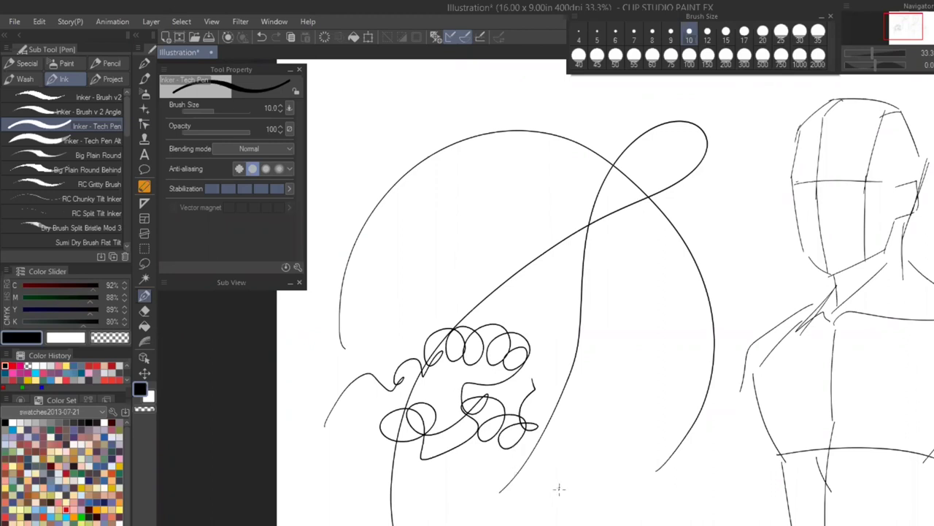
Return the pen's Stabilization to 6 and delete the test loops and curves beside the figure.
left_click(230, 191)
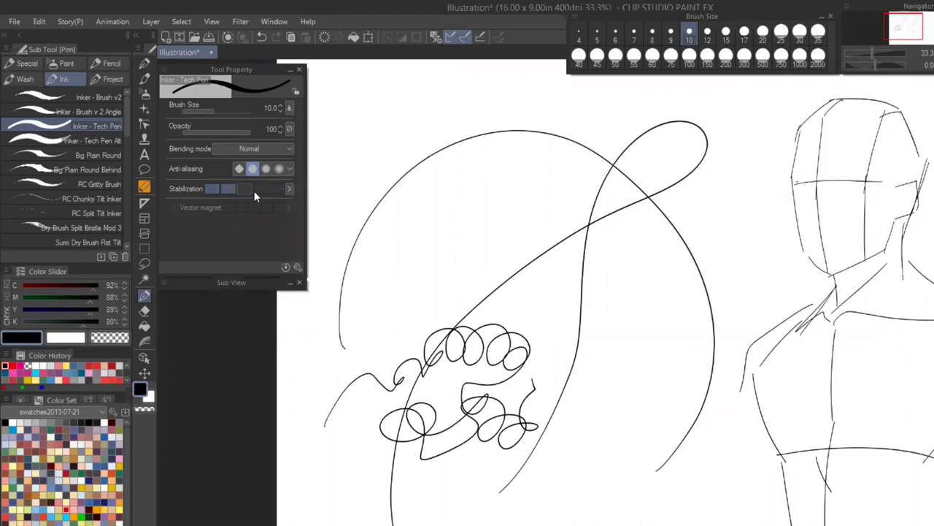
left_click(246, 190)
left_click(289, 191)
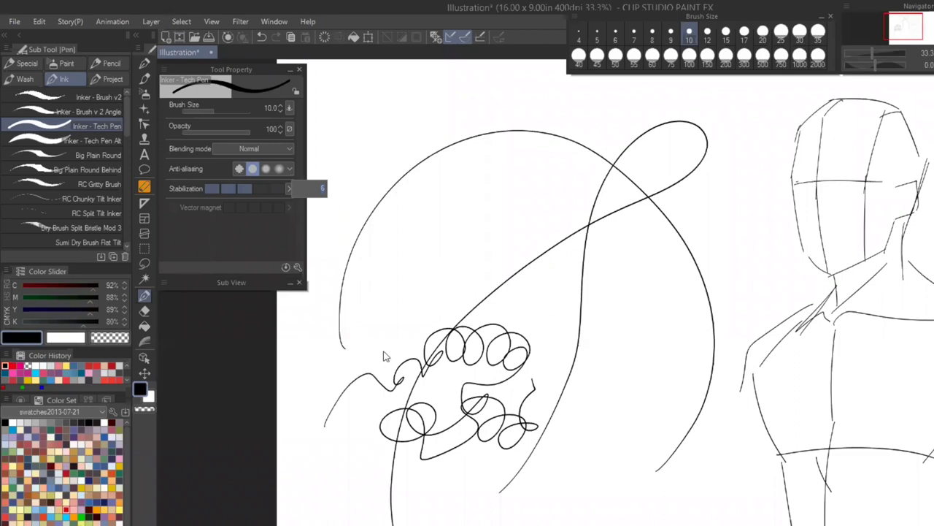
left_click(431, 365)
left_click_drag(500, 399, 502, 353)
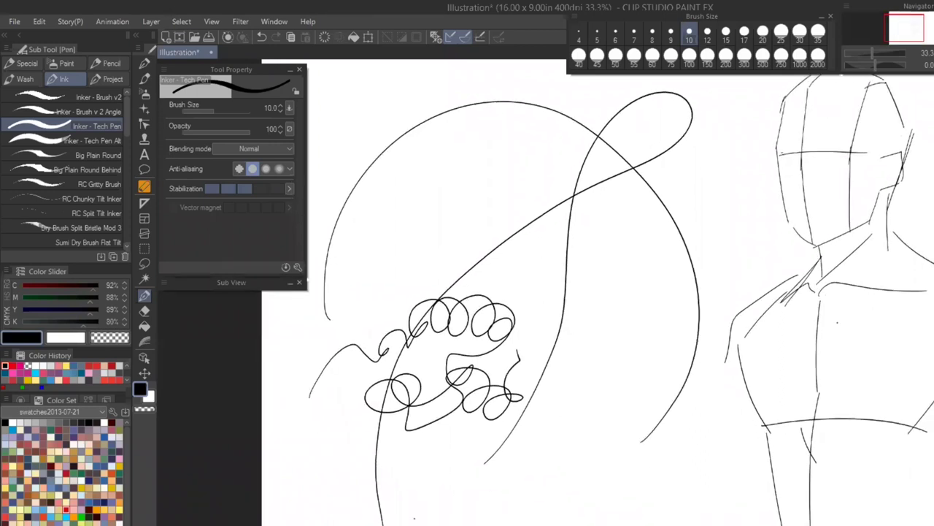
key("Delete")
Erase the crossing lines on the ear-side upper arm with the Harder eraser and redraw the armpit and shoulder muscle edges.
left_click_drag(431, 384, 351, 390)
left_click_drag(543, 407, 429, 419)
left_click_drag(589, 485, 511, 438)
left_click_drag(731, 407, 696, 397)
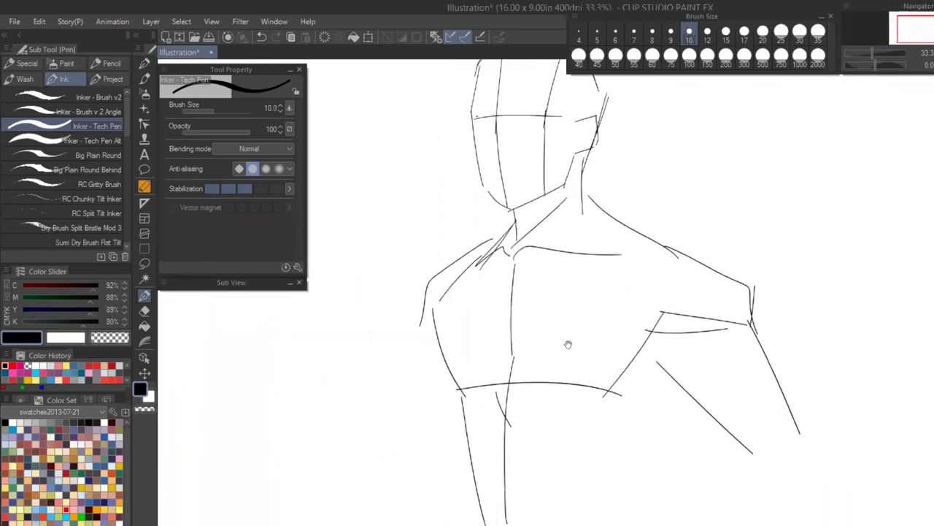
key("ctrl+minus")
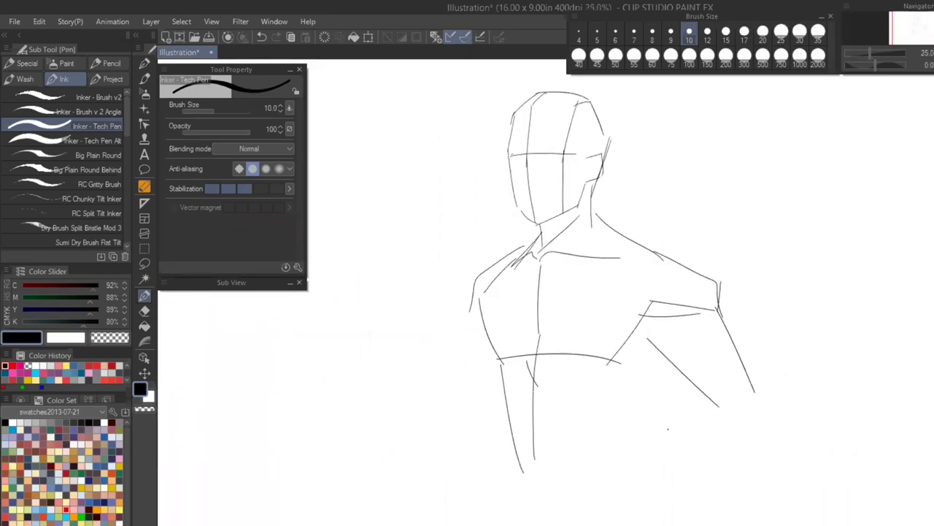
key("e")
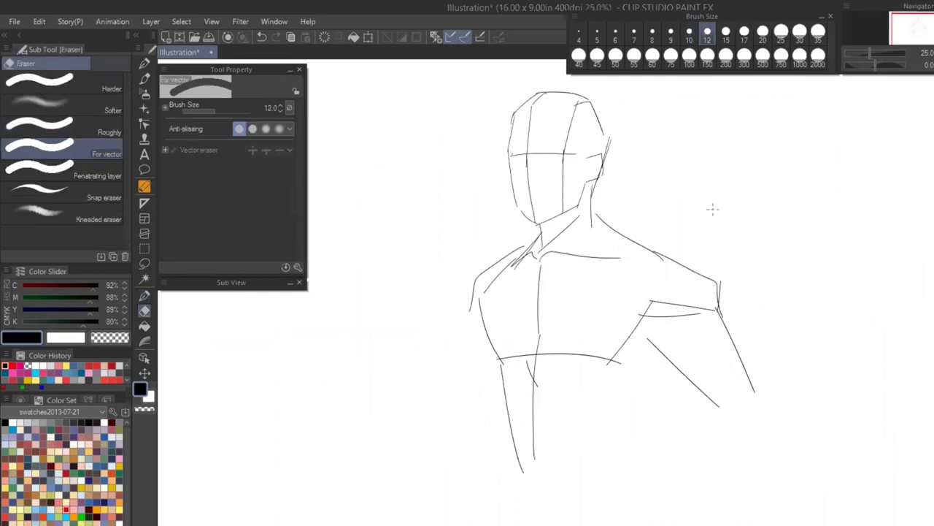
left_click(98, 89)
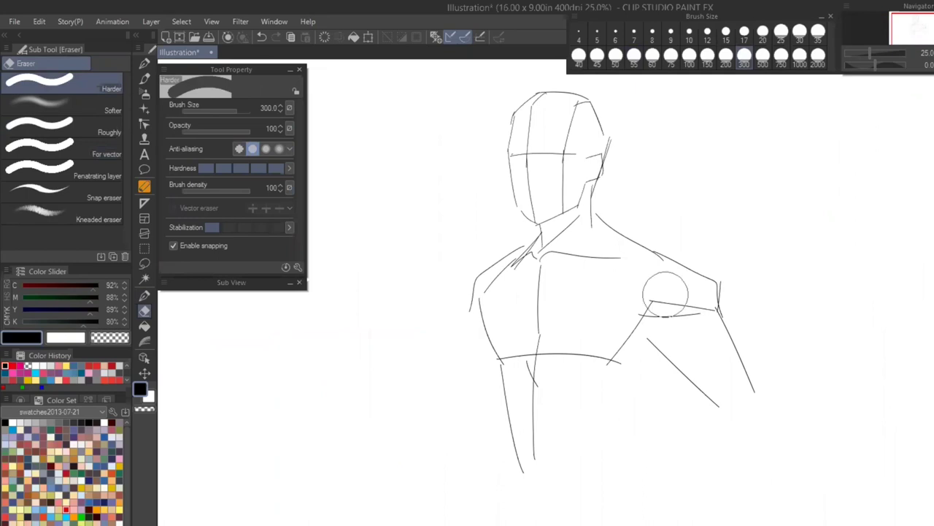
mouse_move(665, 293)
left_mouse_down()
mouse_move(650, 300)
mouse_move(673, 327)
mouse_move(653, 318)
mouse_move(683, 333)
left_mouse_up()
key("p")
key("ctrl+z")
key("ctrl+z")
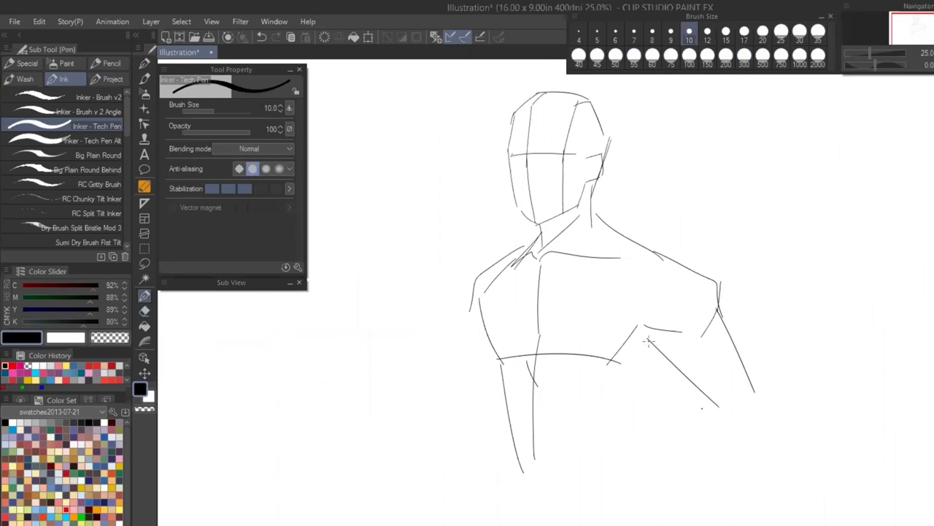
Sketch the inner edge of the ear-side upper arm and the bent forearm's upper edge running toward the waist.
left_click_drag(672, 374, 703, 400)
key("ctrl+z")
mouse_move(644, 337)
left_mouse_down()
mouse_move(711, 409)
mouse_move(625, 493)
left_mouse_up()
key("ctrl+z")
left_click_drag(705, 400, 646, 482)
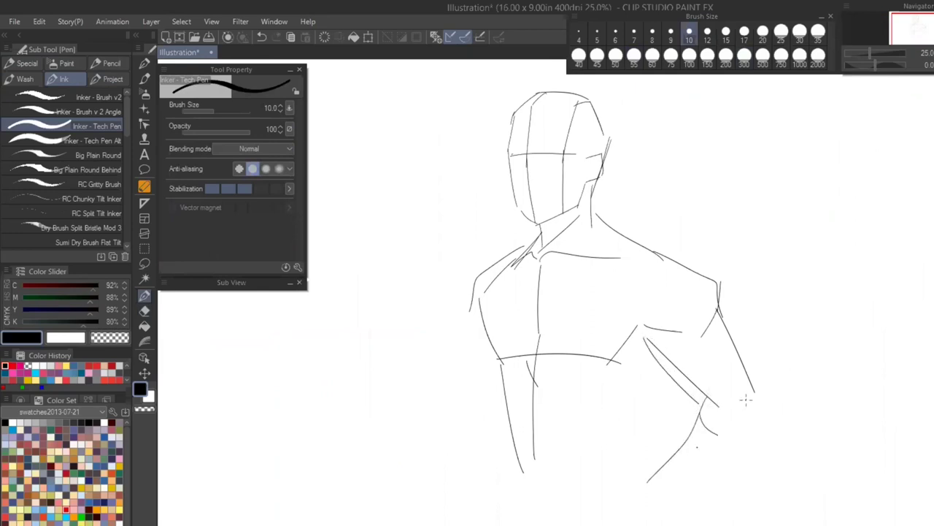
Sketch the outer elbow and the forearm's lower edge, and clean up the outer shoulder corner of the ear-side arm.
left_click_drag(742, 407, 706, 448)
key("ctrl+z")
mouse_move(755, 376)
left_mouse_down()
mouse_move(774, 432)
mouse_move(667, 493)
left_mouse_up()
key("ctrl+z")
left_click_drag(771, 422, 666, 496)
left_click_drag(748, 262, 693, 281)
key("e")
key("p")
scroll(704, 285, "down", 2)
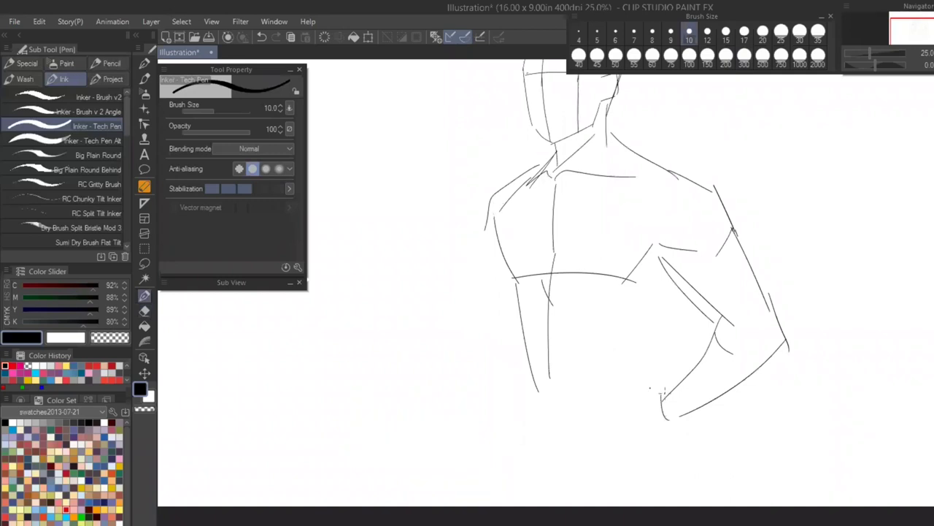
Sketch the clenched fist resting on the hip and the torso's side line inside the bent arm.
left_click_drag(638, 386, 675, 385)
mouse_move(640, 439)
left_mouse_down()
mouse_move(660, 449)
mouse_move(688, 424)
left_mouse_up()
key("ctrl+z")
mouse_move(675, 287)
left_mouse_down()
mouse_move(654, 343)
mouse_move(667, 427)
mouse_move(649, 450)
left_mouse_up()
key("ctrl+z")
Sketch a slanting outer line for the far upper arm down from the shoulder.
left_click_drag(493, 299, 433, 392)
key("ctrl+z")
key("ctrl+z")
key("ctrl+z")
Extend the torso's centre line and sketch the curved far hip and the V-shaped lower edge of the pelvis.
mouse_move(617, 477)
left_mouse_down()
mouse_move(643, 392)
mouse_move(563, 468)
left_mouse_up()
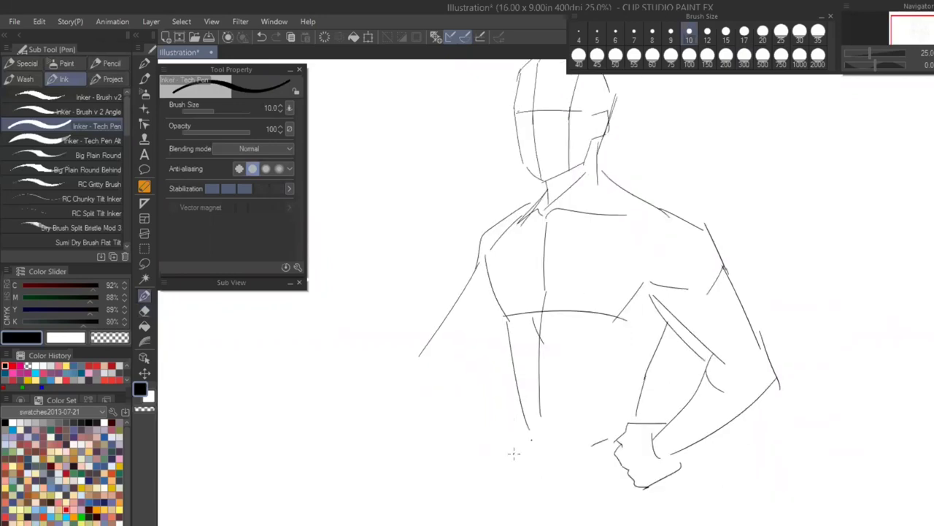
mouse_move(544, 407)
left_mouse_down()
mouse_move(548, 475)
mouse_move(514, 408)
mouse_move(547, 470)
left_mouse_up()
key("ctrl+z")
left_click_drag(549, 474, 605, 451)
left_click_drag(445, 319, 422, 377)
key("ctrl+z")
left_click_drag(349, 276, 333, 329)
key("ctrl+z")
left_click_drag(404, 289, 408, 323)
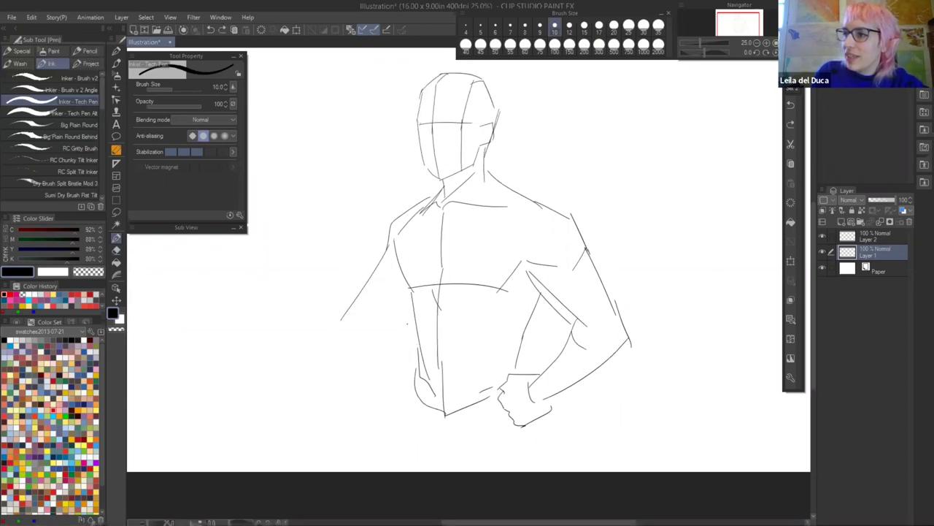
Erase the far arm's slanting line and try a new upper arm with a short forearm line across its end.
key("e")
left_click_drag(382, 261, 348, 323)
key("p")
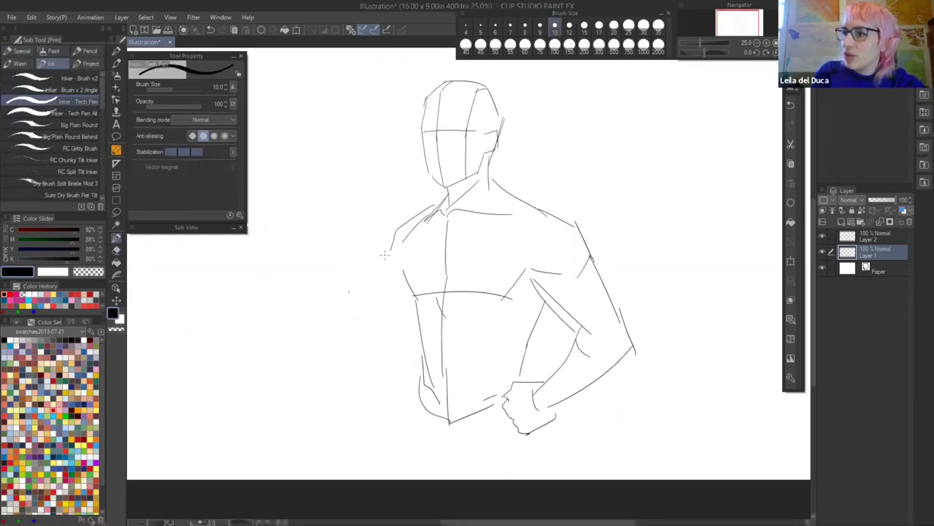
left_click_drag(392, 248, 343, 295)
left_click_drag(417, 312, 363, 347)
left_click_drag(344, 285, 405, 285)
left_click_drag(396, 247, 425, 315)
left_click_drag(370, 252, 370, 320)
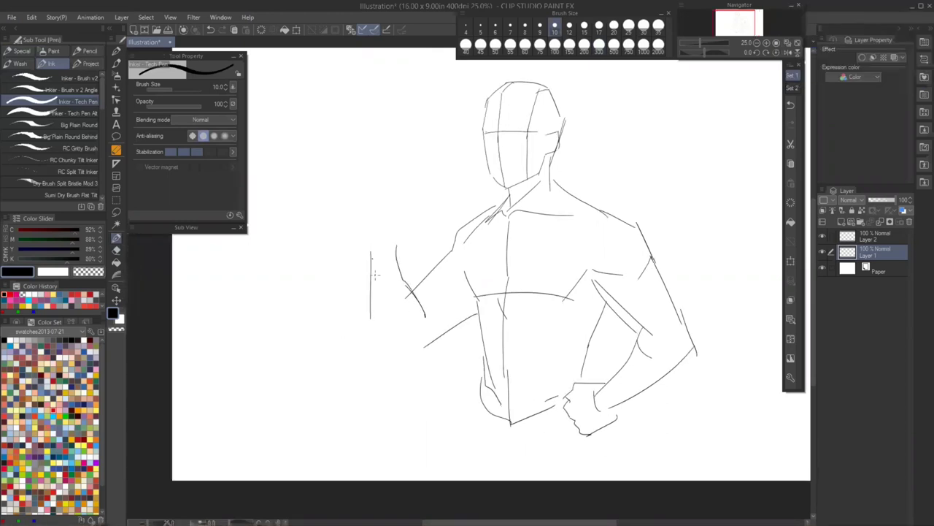
key("ctrl+z")
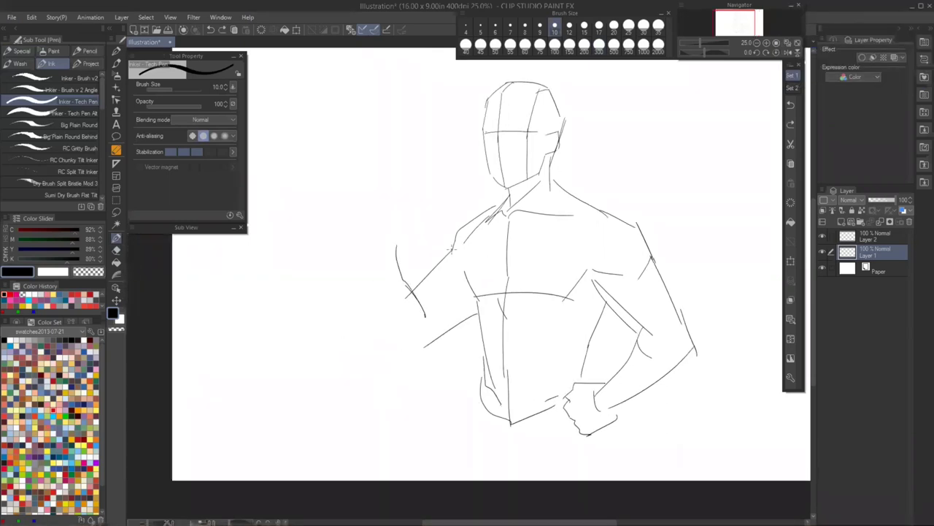
Erase the far arm's attempted lines and start its upper edge again from the shoulder.
key("e")
mouse_move(436, 259)
left_mouse_down()
mouse_move(406, 255)
mouse_move(455, 314)
mouse_move(435, 329)
left_mouse_up()
key("p")
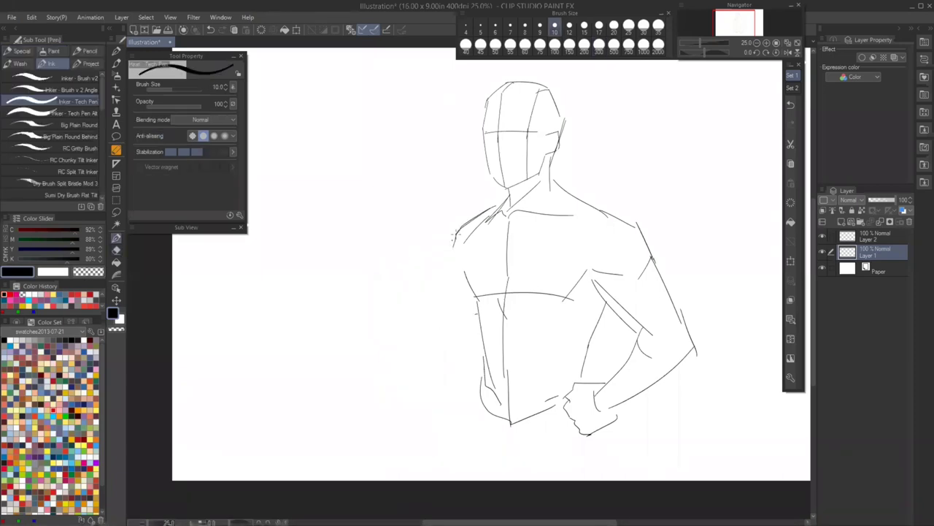
left_click_drag(455, 246, 418, 271)
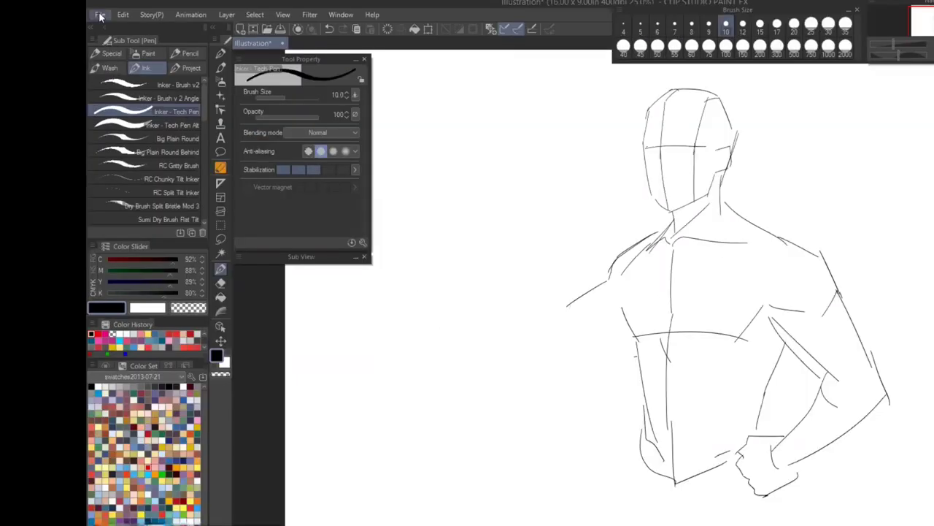
View the Shortcut Settings for the main menu commands and close them without making changes.
left_click(101, 16)
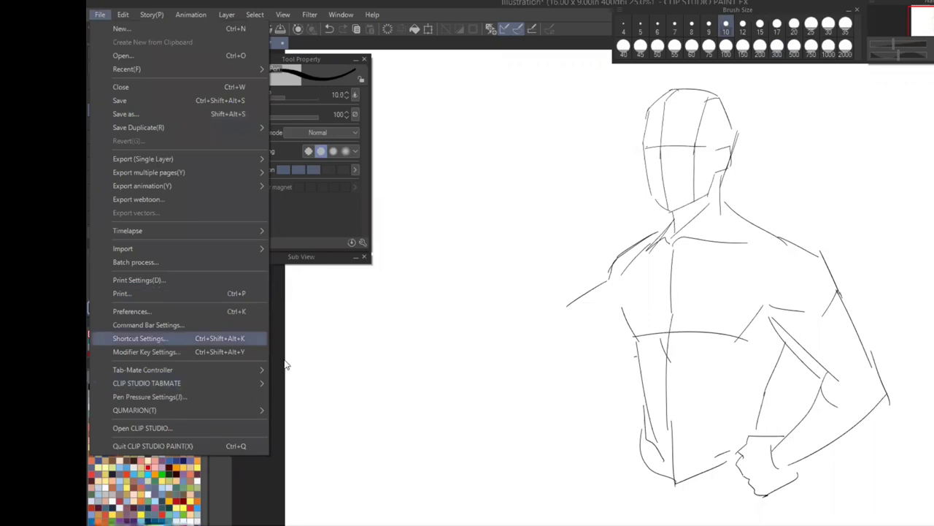
left_click(158, 338)
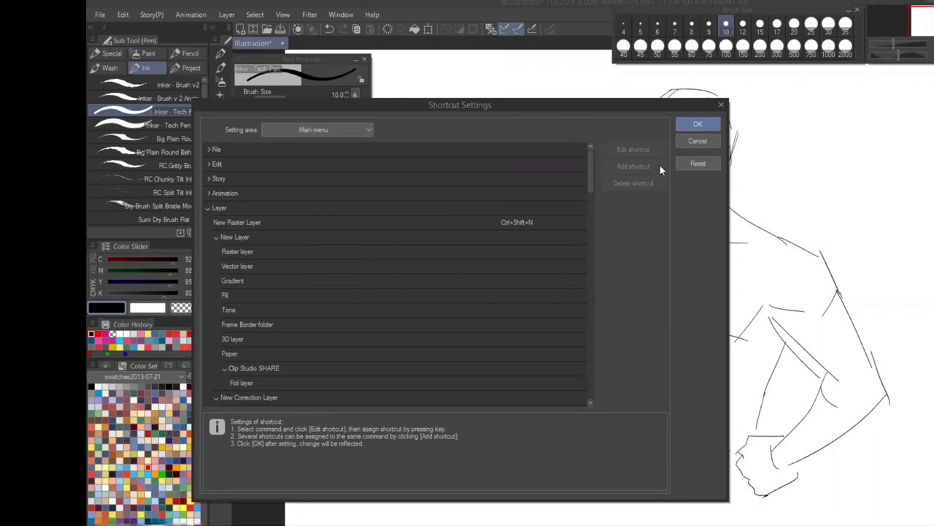
left_click_drag(629, 104, 576, 94)
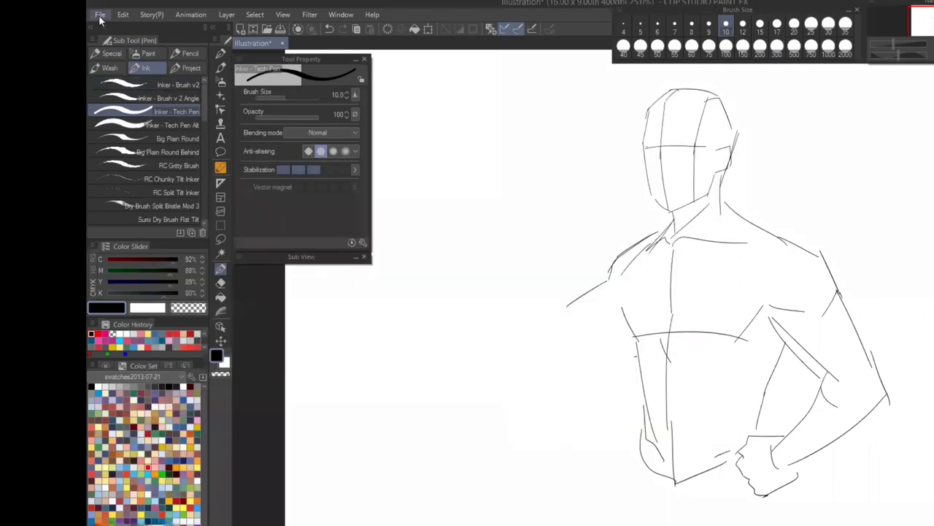
left_click(100, 15)
key("Escape")
Erase and redraw the far shoulder and the upper edge of the outstretched upper arm.
key("e")
mouse_move(619, 250)
left_mouse_down()
mouse_move(546, 288)
mouse_move(603, 270)
mouse_move(550, 286)
left_mouse_up()
key("p")
key("ctrl+z")
key("ctrl+z")
key("ctrl+z")
left_click_drag(586, 264, 617, 271)
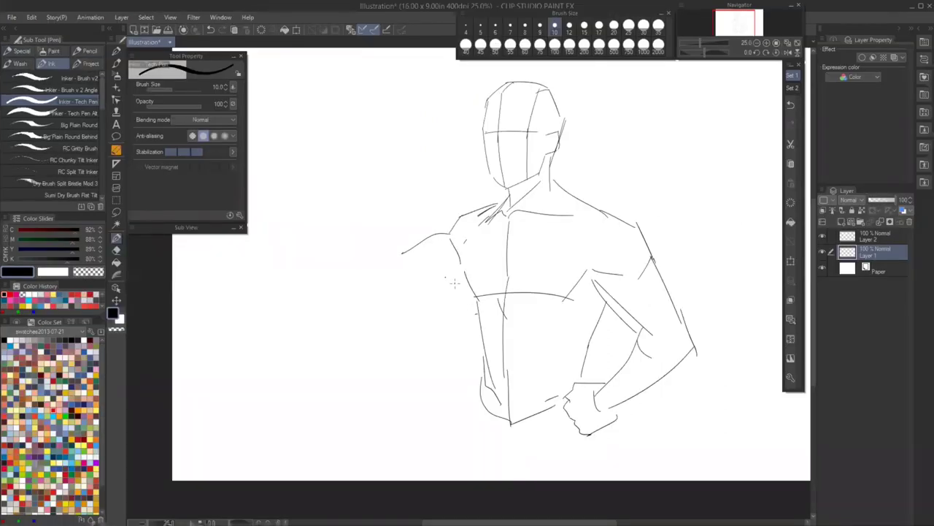
key("ctrl+z")
key("e")
mouse_move(431, 241)
left_mouse_down()
mouse_move(455, 219)
mouse_move(382, 249)
left_mouse_up()
key("p")
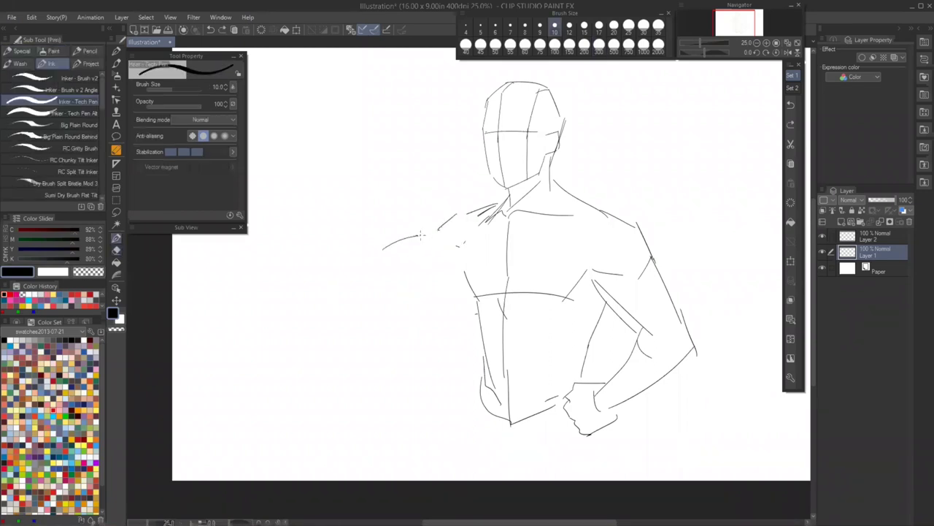
Sketch the underside of the far upper arm and both sides of the forearm raised from the elbow.
left_click_drag(380, 291, 453, 282)
key("ctrl+z")
left_click_drag(378, 291, 458, 281)
mouse_move(371, 201)
left_mouse_down()
mouse_move(368, 244)
mouse_move(390, 301)
left_mouse_up()
left_click(378, 258)
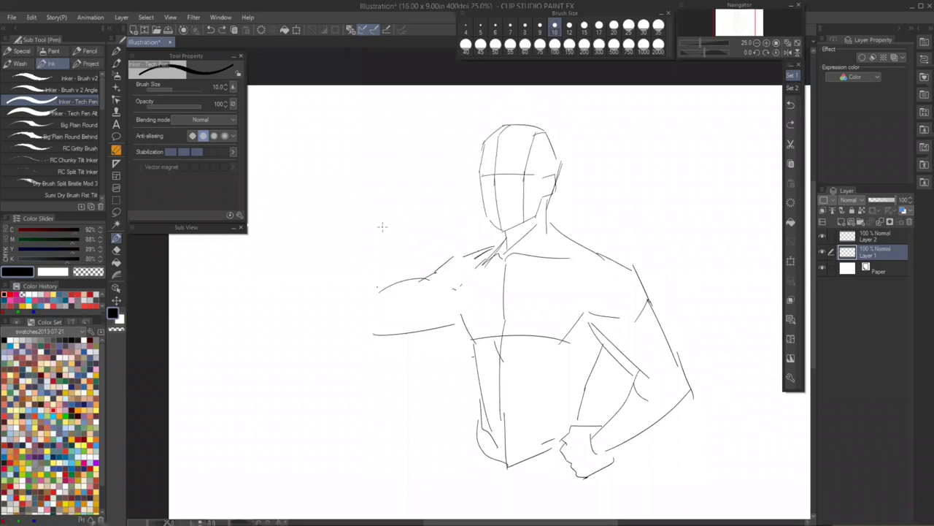
mouse_move(348, 227)
left_mouse_down()
mouse_move(334, 280)
mouse_move(340, 311)
left_mouse_up()
key("ctrl+z")
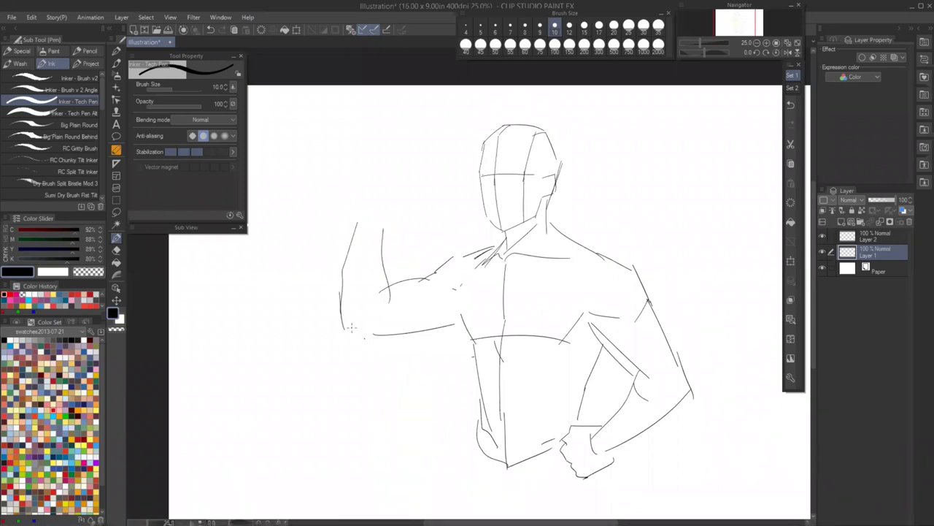
Erase and redraw the far side of the torso as a contour running from the armpit down to the waist.
left_click_drag(430, 270, 491, 248)
key("ctrl+z")
left_click_drag(460, 283, 478, 336)
key("ctrl+z")
mouse_move(459, 285)
left_mouse_down()
mouse_move(474, 335)
mouse_move(465, 388)
mouse_move(465, 317)
mouse_move(468, 374)
left_mouse_up()
key("e")
key("p")
left_click_drag(490, 414, 484, 325)
left_click_drag(463, 211, 474, 242)
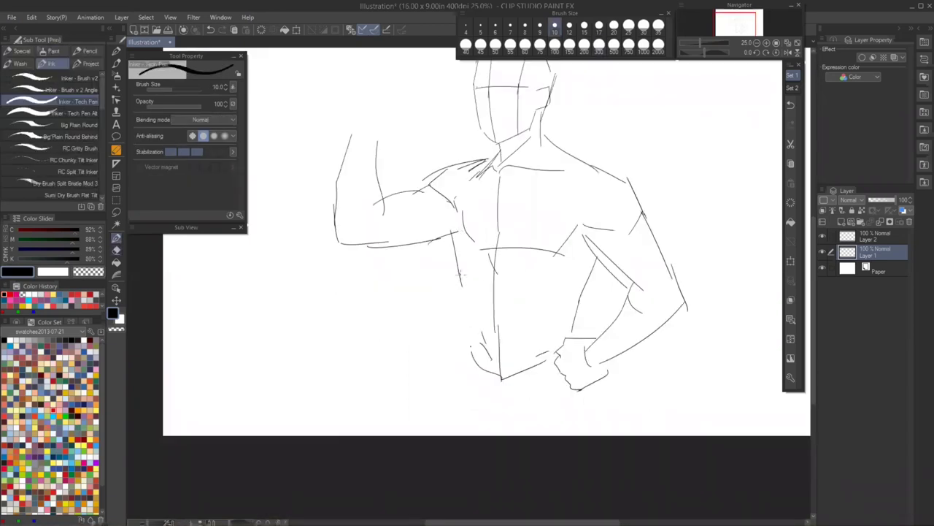
left_click_drag(460, 273, 472, 345)
left_click_drag(468, 245, 467, 272)
left_click_drag(441, 159, 463, 261)
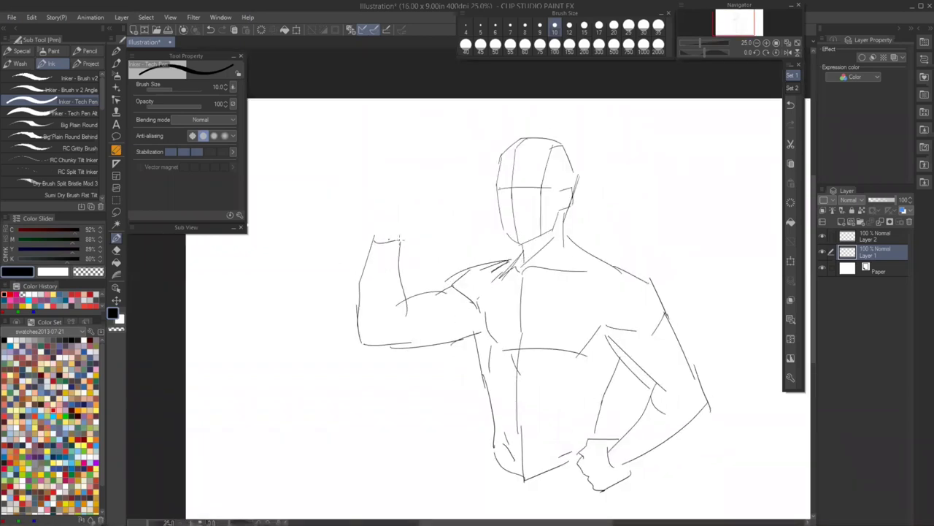
Draw the wrist line and a blocked palm on the raised forearm, and undo the last hand strokes.
key("ctrl+z")
left_click_drag(377, 247, 401, 241)
mouse_move(369, 214)
left_mouse_down()
mouse_move(375, 238)
mouse_move(374, 210)
mouse_move(367, 214)
mouse_move(405, 202)
left_mouse_up()
left_click_drag(405, 202, 413, 226)
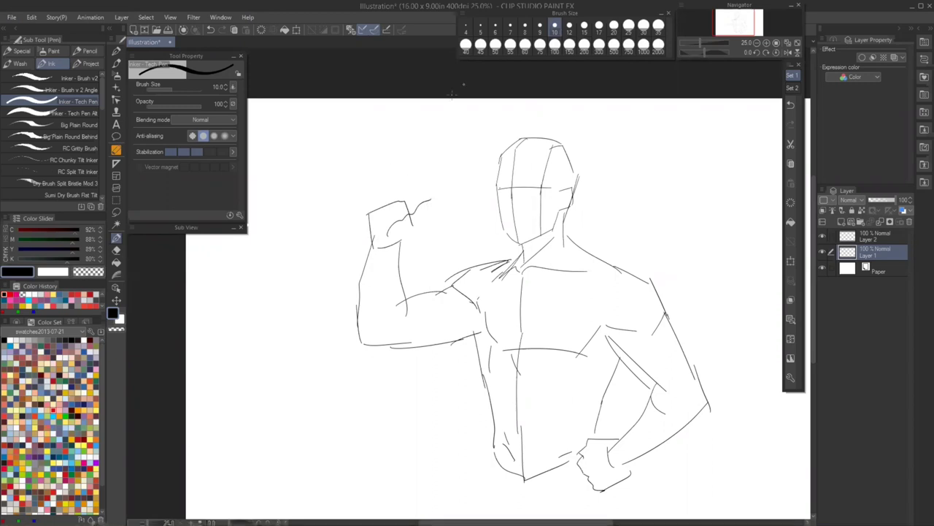
key("ctrl+z")
key("ctrl+z")
Sketch the raised hand with two extended fingers, curled fingers, an outstretched thumb and palm creases.
left_click_drag(362, 212, 385, 200)
left_click_drag(370, 155, 384, 199)
mouse_move(387, 163)
left_mouse_down()
mouse_move(394, 152)
mouse_move(401, 206)
mouse_move(415, 218)
mouse_move(408, 220)
mouse_move(432, 204)
mouse_move(430, 214)
left_mouse_up()
key("ctrl+z")
key("e")
key("p")
key("ctrl+z")
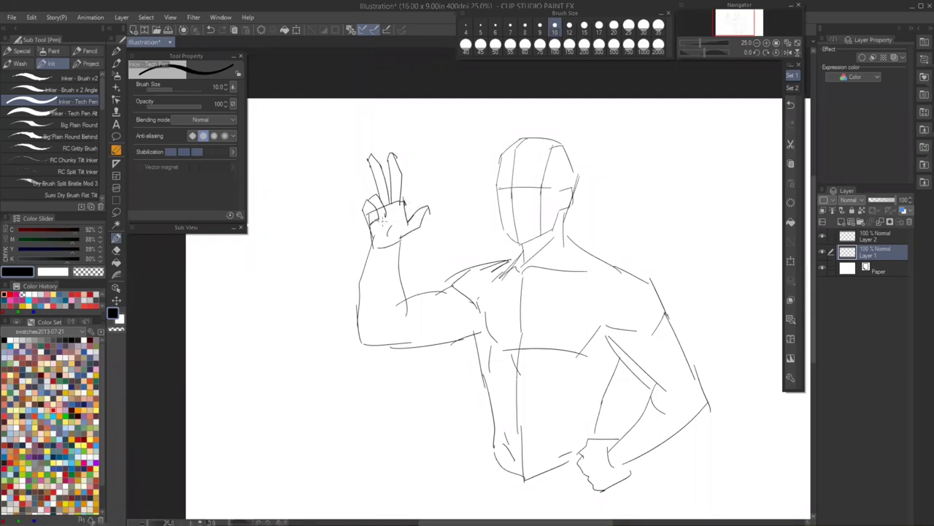
left_click_drag(380, 217, 390, 225)
left_click_drag(394, 210, 400, 224)
scroll(461, 232, "down", 1)
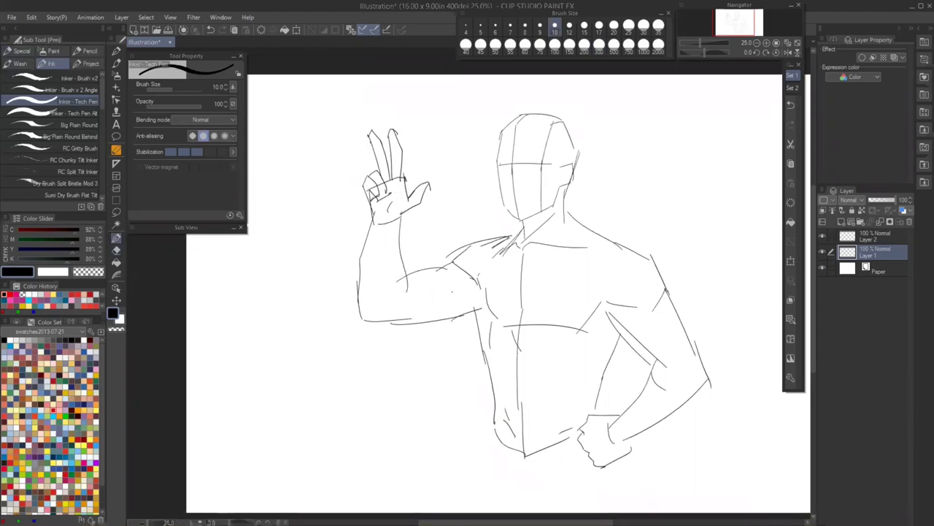
Erase the scratchy lines between the neck and far shoulder and redraw the shoulder slope and collarbone.
left_click_drag(533, 405, 480, 390)
left_click_drag(509, 272, 514, 276)
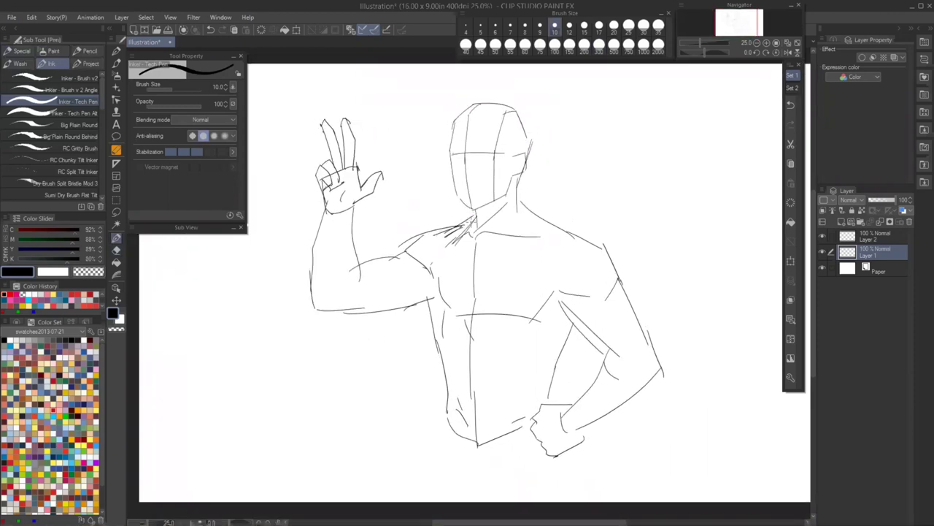
key("e")
mouse_move(446, 232)
left_mouse_down()
mouse_move(457, 251)
mouse_move(473, 235)
left_mouse_up()
key("p")
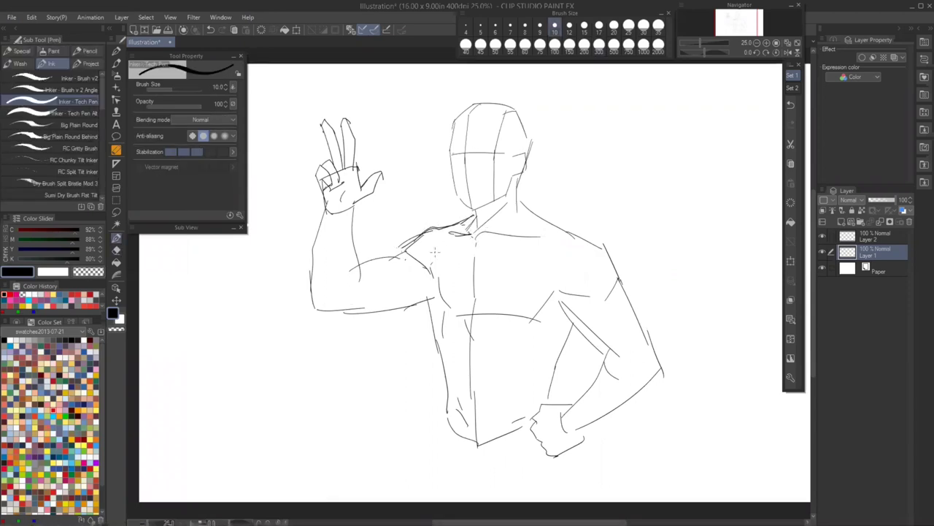
Erase and redraw the upper edge of the raised arm and the chest edge at the far armpit.
key("e")
key("p")
mouse_move(386, 267)
left_mouse_down()
mouse_move(404, 264)
mouse_move(388, 242)
mouse_move(397, 250)
mouse_move(356, 260)
left_mouse_up()
key("e")
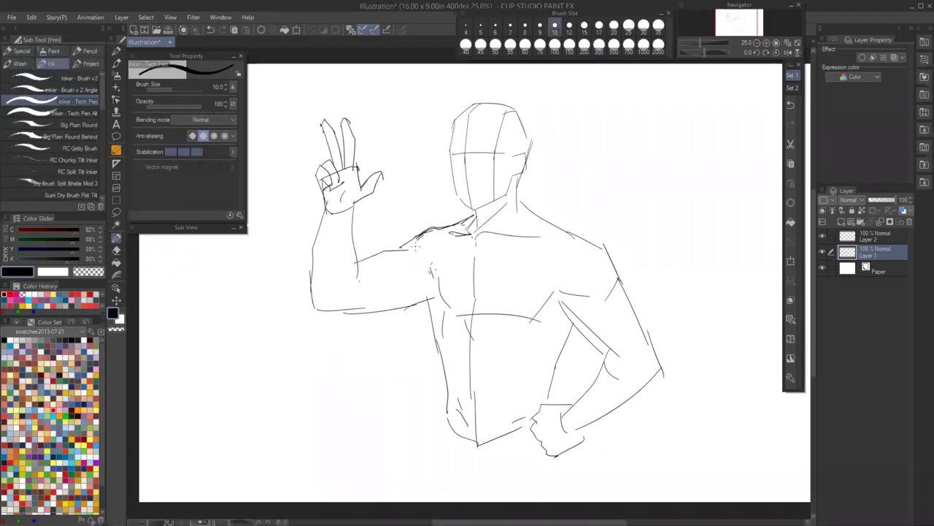
left_click_drag(420, 251, 436, 276)
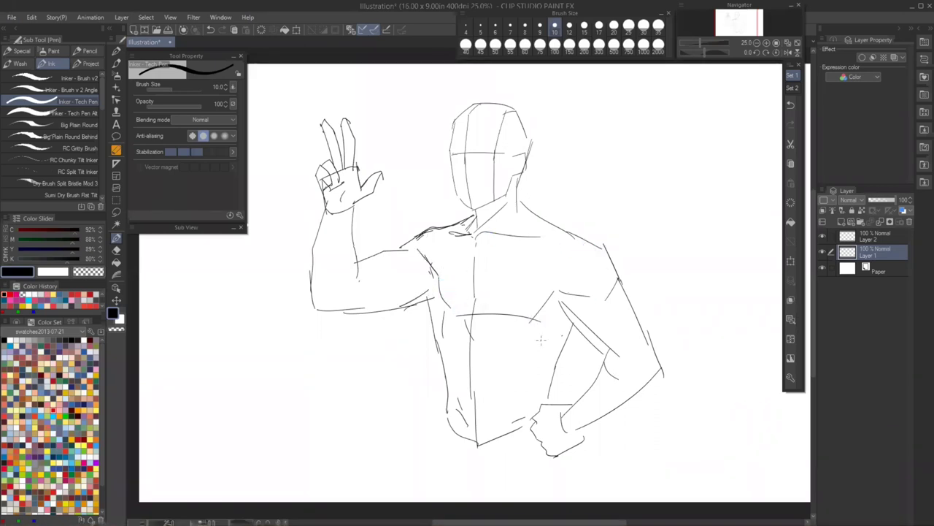
left_click_drag(599, 359, 589, 340)
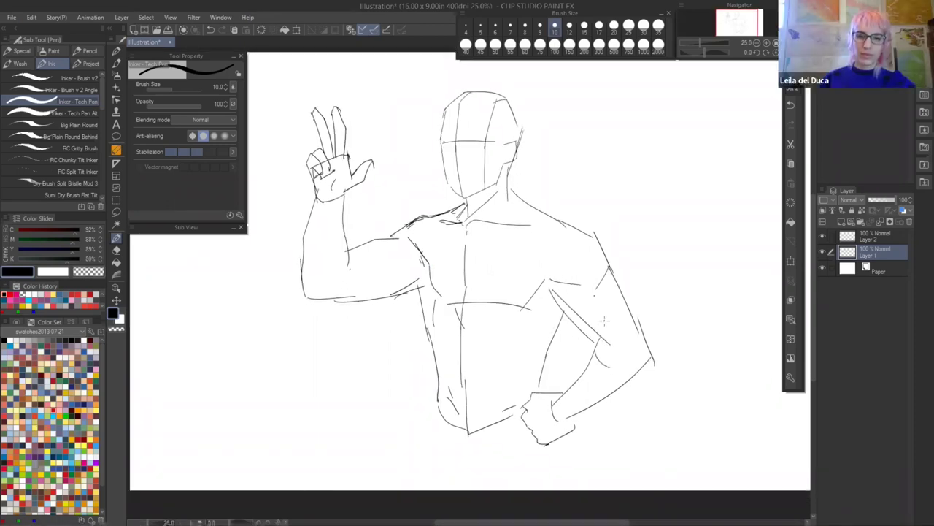
Lasso the torso and near arm, scale the selection to 93 in width and height, and deselect it.
key("m")
mouse_move(286, 298)
left_mouse_down()
mouse_move(391, 266)
mouse_move(443, 226)
mouse_move(607, 252)
mouse_move(612, 439)
mouse_move(337, 444)
mouse_move(241, 401)
left_mouse_up()
left_click_drag(750, 341, 762, 310)
left_click(789, 264)
left_click_drag(689, 425, 658, 403)
mouse_move(615, 364)
left_mouse_down()
mouse_move(633, 356)
mouse_move(617, 370)
left_mouse_up()
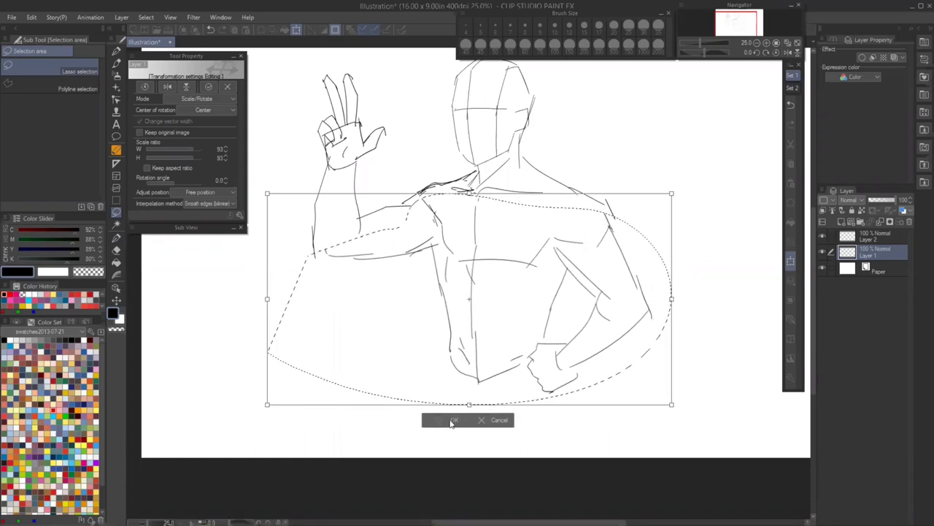
left_click(449, 420)
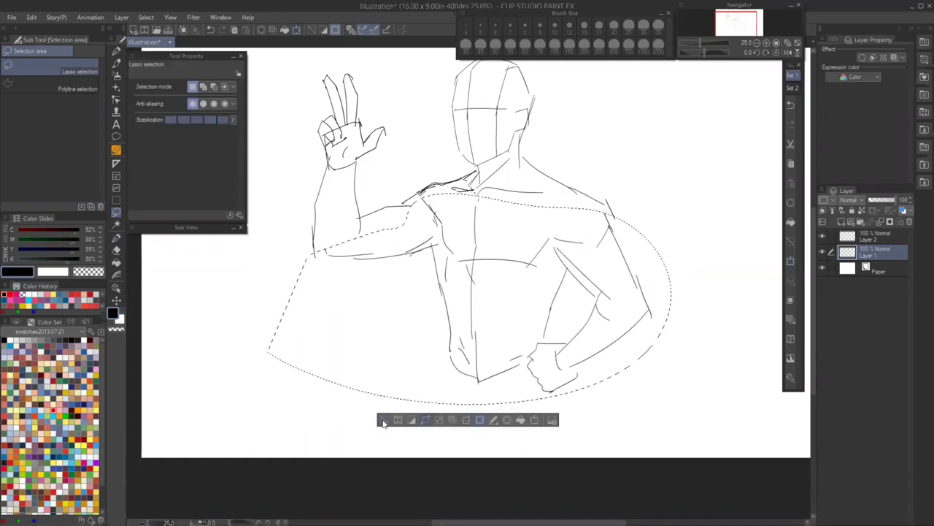
left_click(495, 320)
left_click_drag(495, 319, 522, 374)
Lasso the raised forearm and hand, shift them slightly toward the torso, and deselect.
key("m")
left_click(390, 251)
left_click(391, 251)
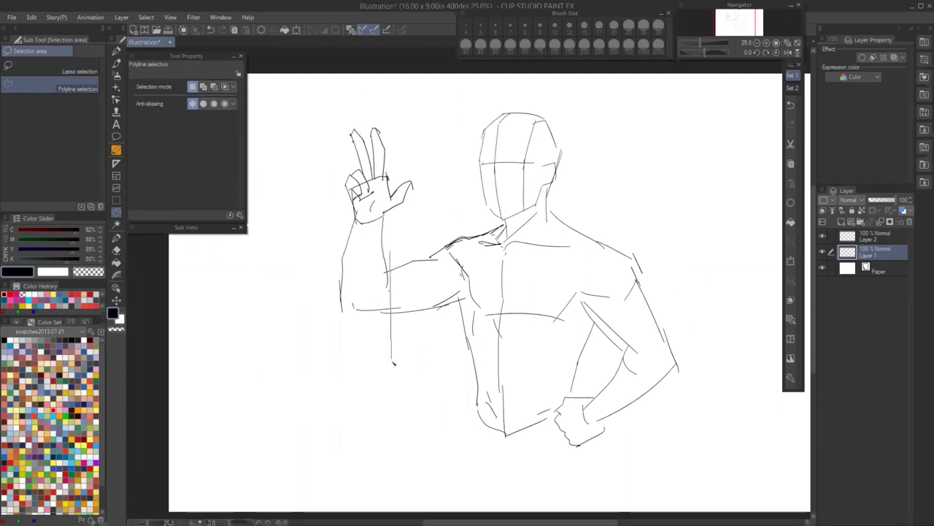
key("m")
mouse_move(392, 99)
left_mouse_down()
mouse_move(417, 219)
mouse_move(396, 262)
left_mouse_up()
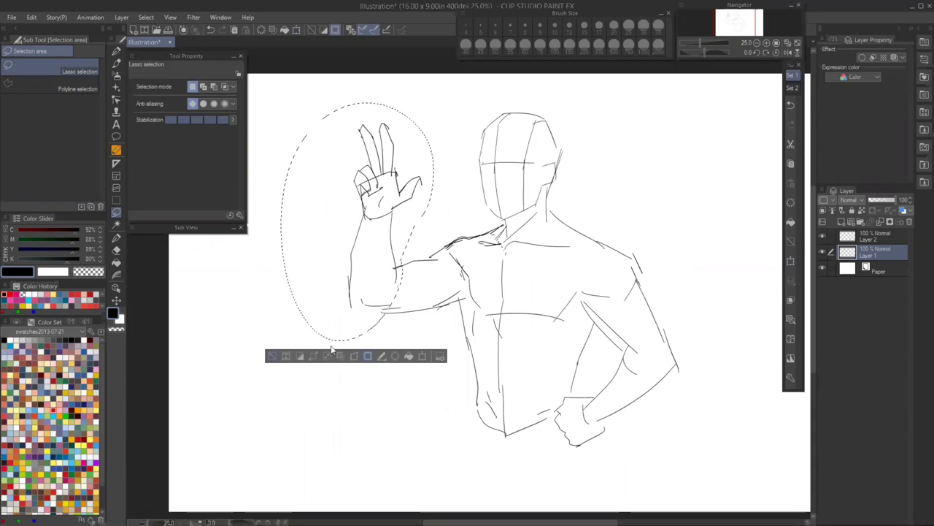
left_click(275, 357)
left_click_drag(613, 393, 594, 394)
left_click_drag(575, 232, 567, 218)
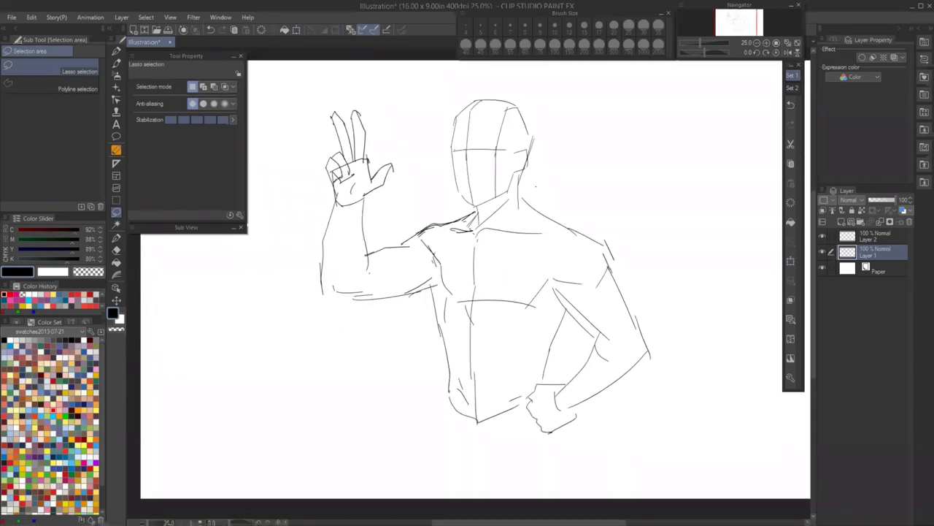
Add a neck muscle line, then erase and redraw the throat and far collarbone with the Inker - Tech Pen.
key("p")
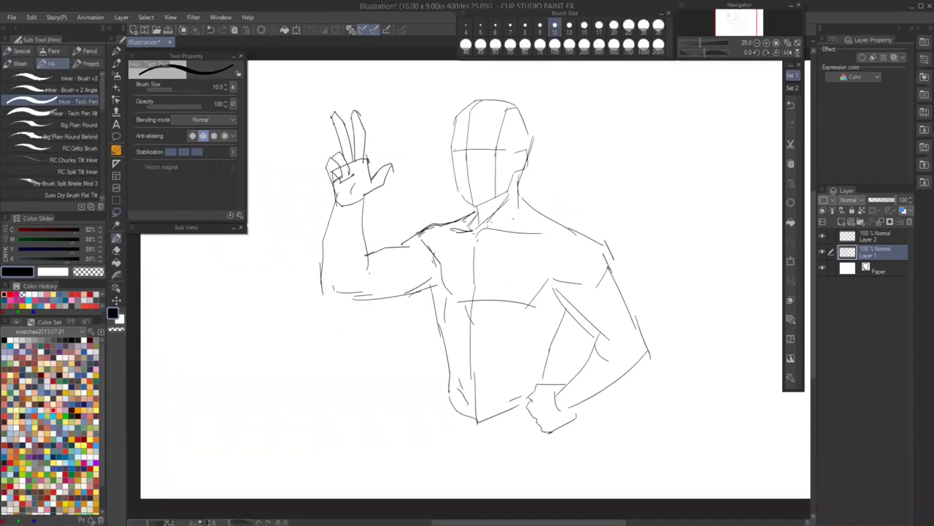
left_click_drag(576, 344, 581, 340)
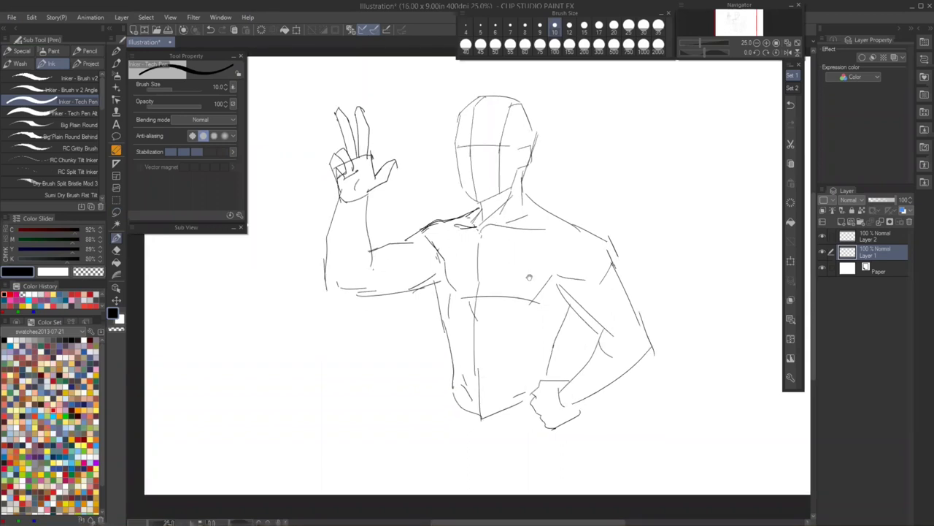
key("e")
mouse_move(478, 228)
left_mouse_down()
mouse_move(459, 241)
mouse_move(462, 219)
mouse_move(451, 219)
left_mouse_up()
key("p")
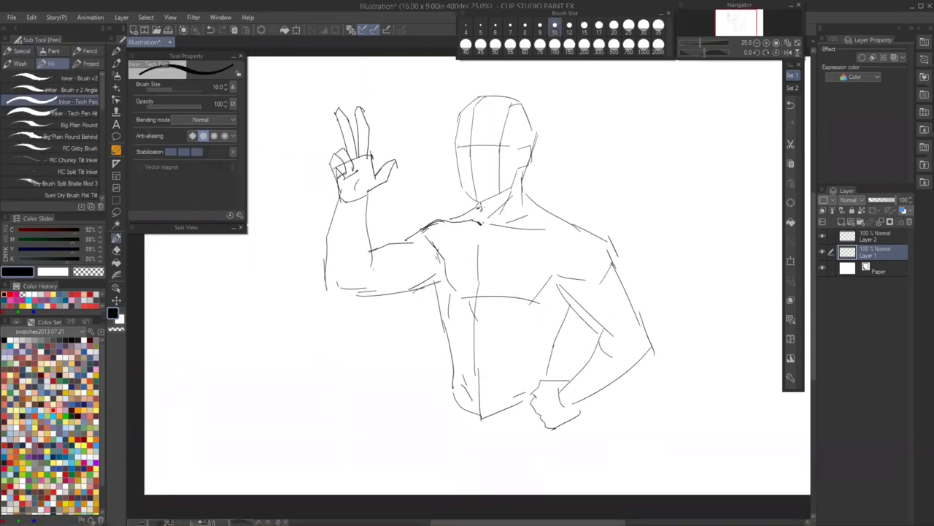
left_click_drag(659, 425, 615, 426)
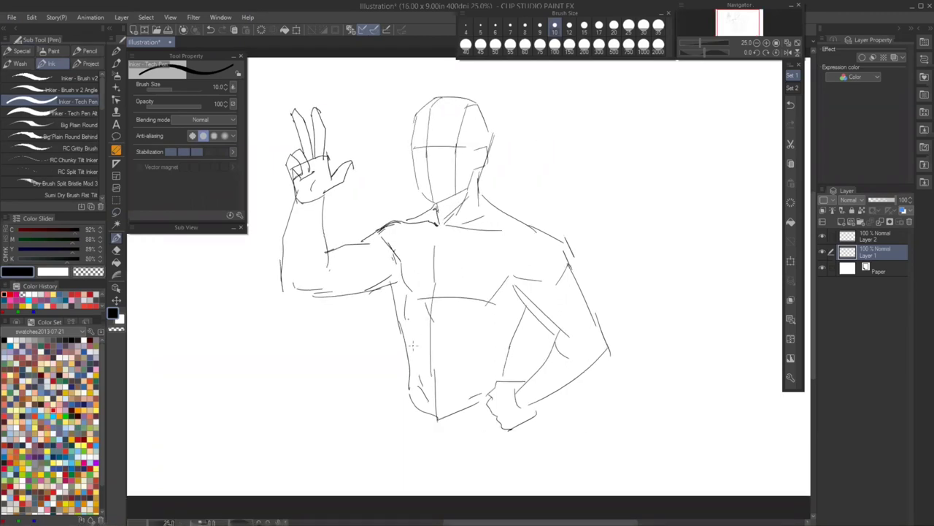
Add rib and abdomen marks below the chest and reinforce the far shoulder line.
left_click_drag(407, 318, 413, 349)
left_click_drag(550, 312, 551, 314)
left_click_drag(363, 241, 393, 223)
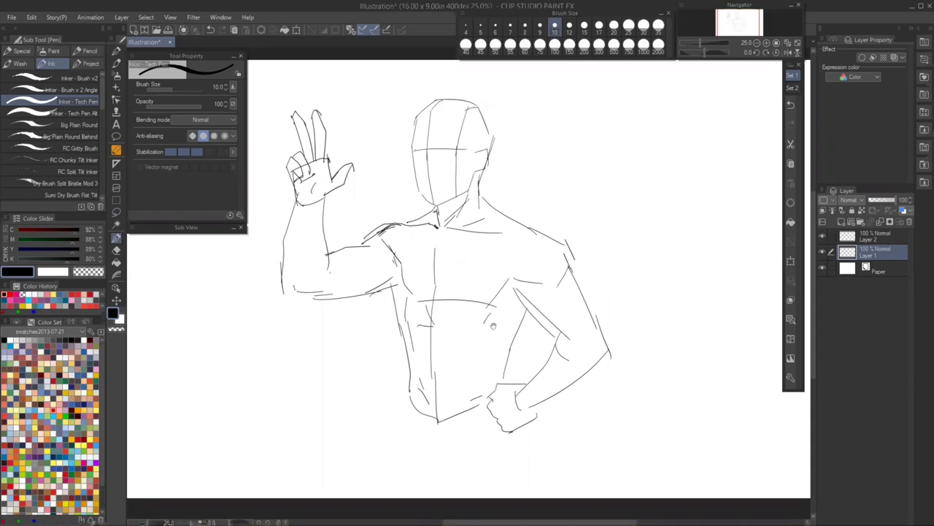
left_click_drag(492, 323, 504, 355)
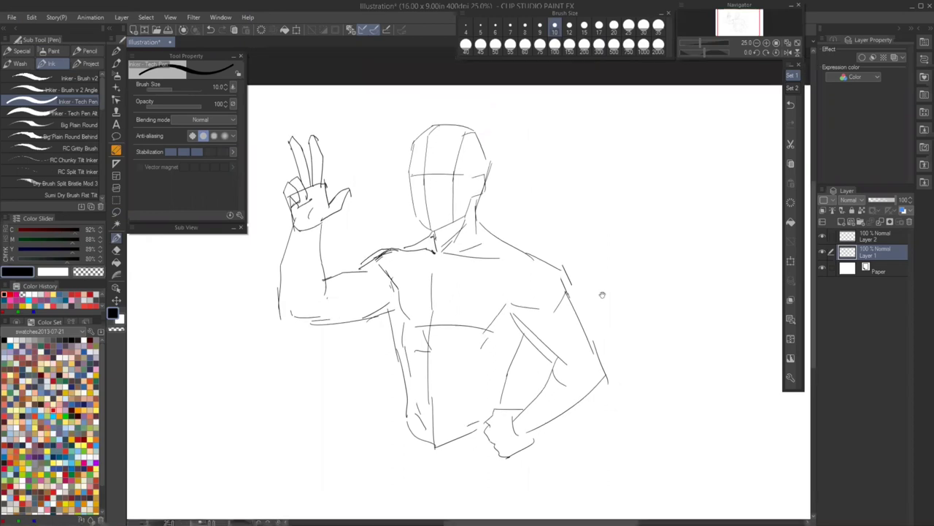
mouse_move(603, 294)
left_mouse_down()
mouse_move(606, 227)
mouse_move(605, 250)
left_mouse_up()
Erase the stray marks at the far hip and redraw the lower part of the torso's centre line.
key("e")
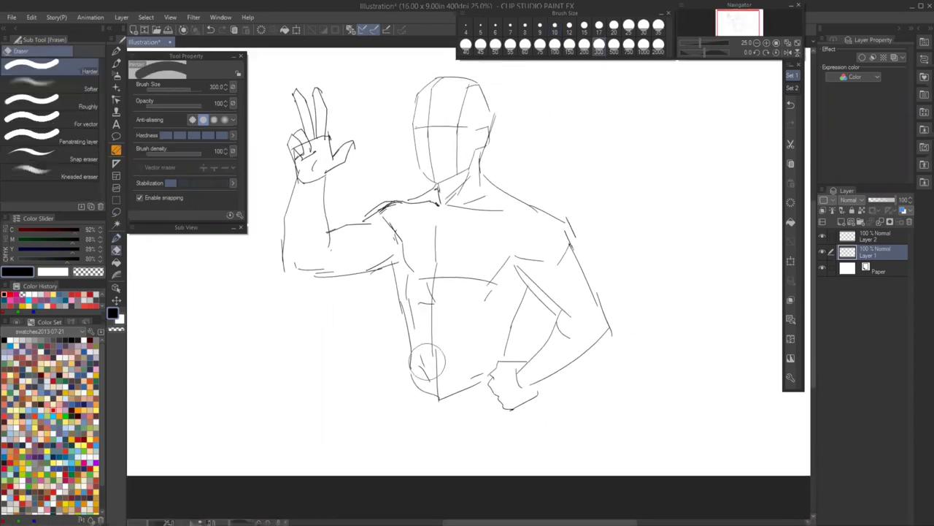
left_click_drag(427, 362, 438, 370)
key("p")
left_click_drag(433, 337, 434, 383)
key("ctrl+z")
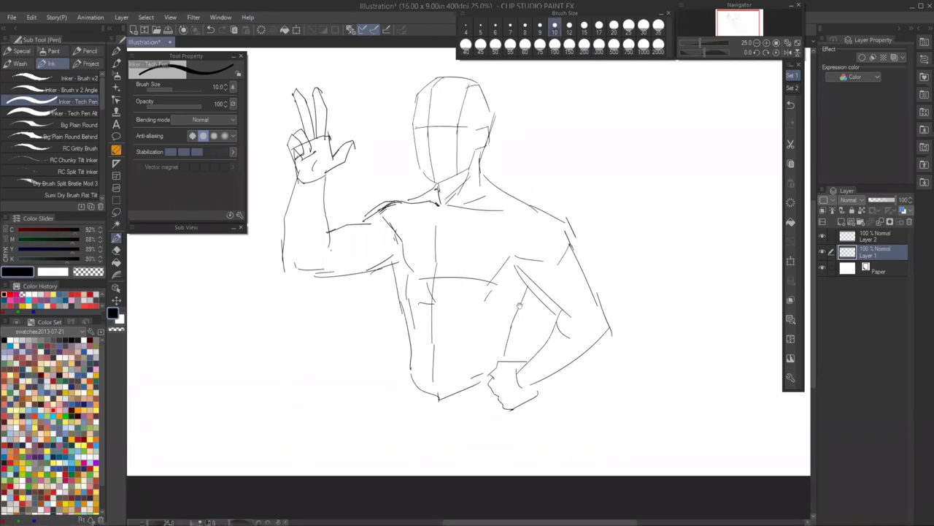
left_click_drag(520, 305, 463, 291)
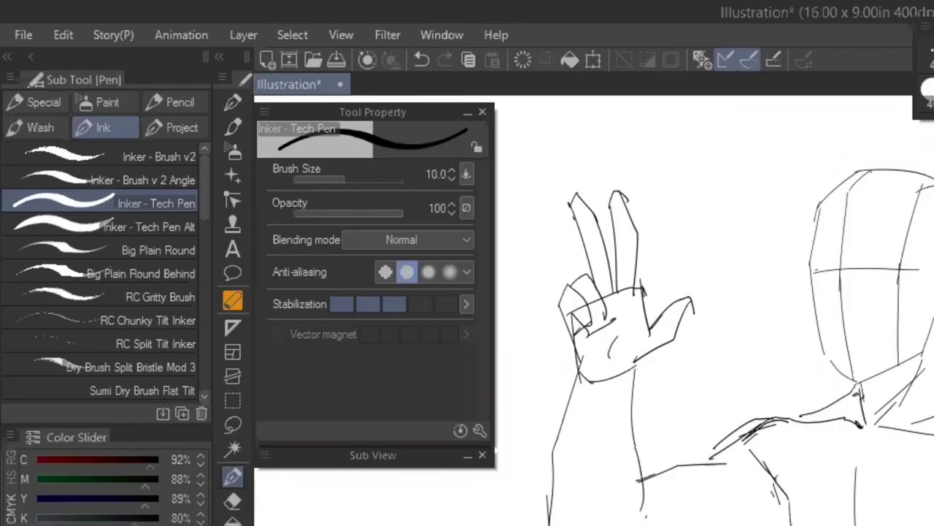
Toggle repeatedly between the Lasso selection and Polyline selection sub tools to demonstrate their shared shortcut.
key("m")
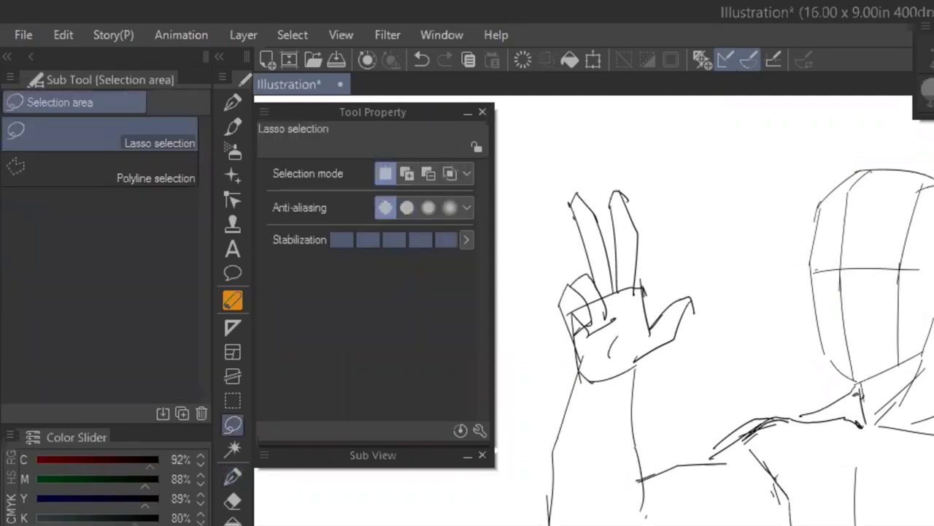
key("m")
key("m")
key("m")
key("m")
key("m")
key("m")
key("m")
key("m")
key("m")
key("m")
key("m")
key("m")
key("m")
key("m")
key("m")
key("m")
key("m")
key("m")
key("m")
key("m")
key("m")
key("m")
key("m")
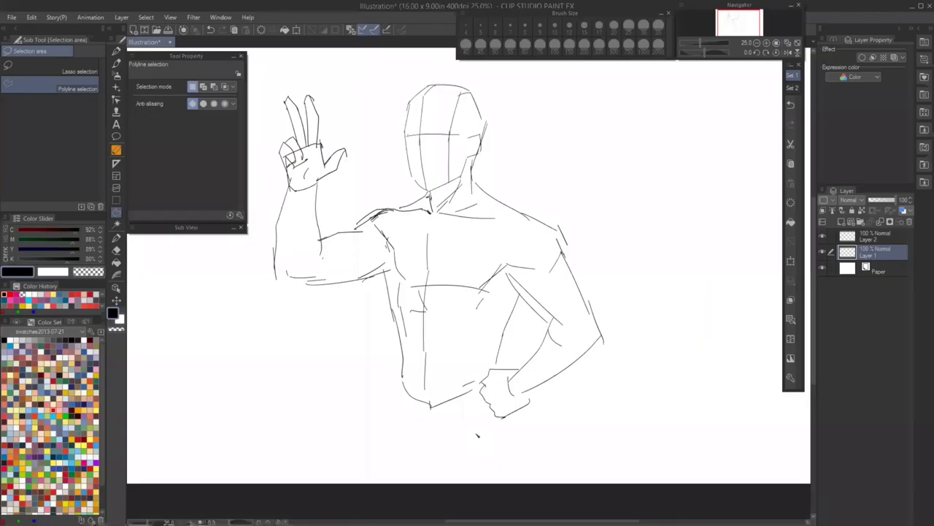
Sketch pointed mask shapes around both eyes with the Inker - Tech Pen.
key("p")
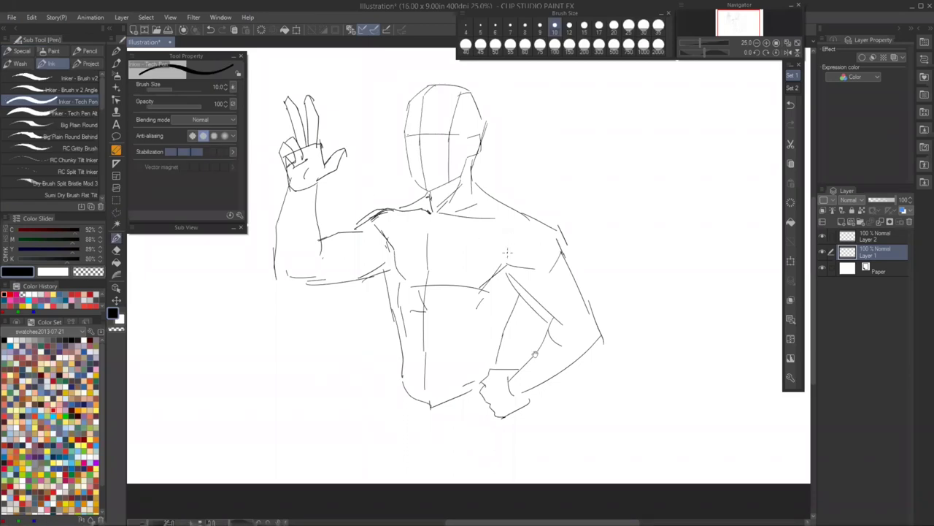
mouse_move(540, 361)
left_mouse_down()
mouse_move(579, 370)
mouse_move(565, 377)
left_mouse_up()
scroll(466, 143, "up", 1)
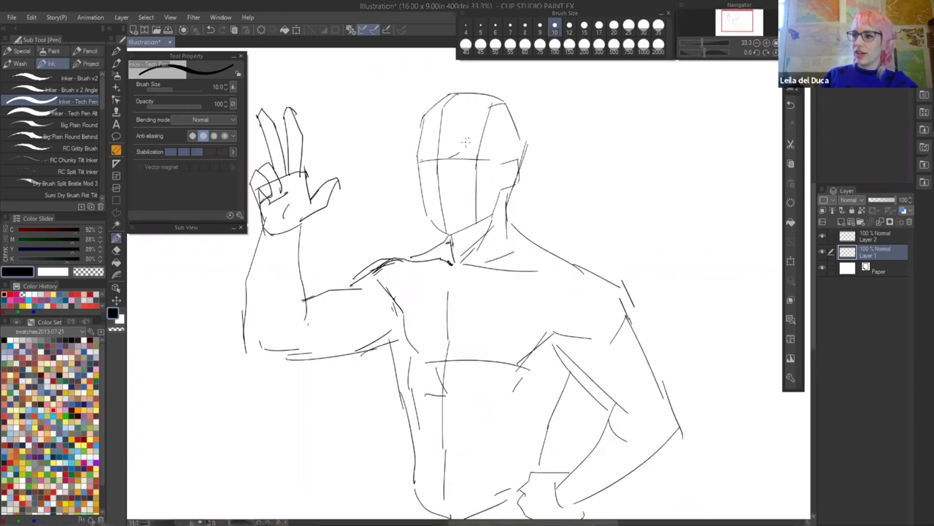
mouse_move(473, 130)
left_mouse_down()
mouse_move(488, 150)
mouse_move(488, 179)
mouse_move(468, 195)
left_mouse_up()
key("ctrl+z")
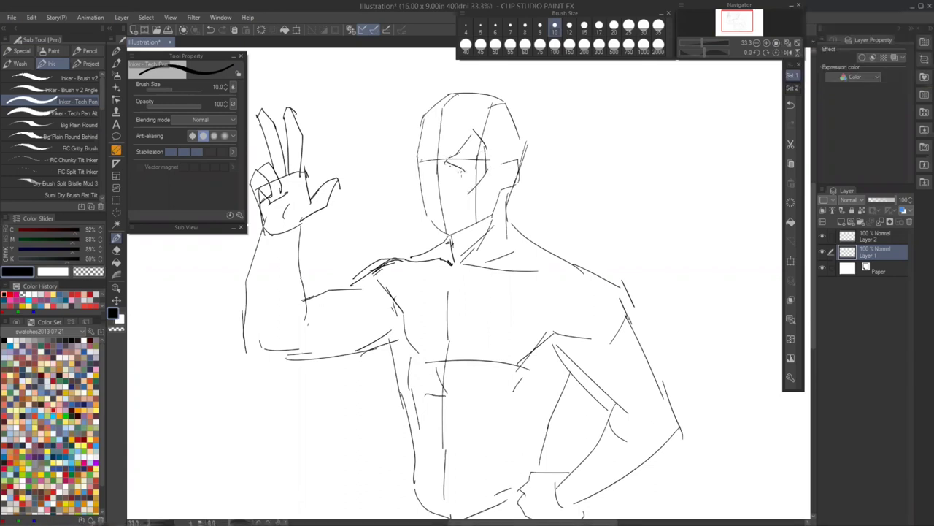
mouse_move(445, 162)
left_mouse_down()
mouse_move(461, 172)
mouse_move(465, 193)
left_mouse_up()
left_click_drag(429, 127, 435, 202)
key("ctrl+z")
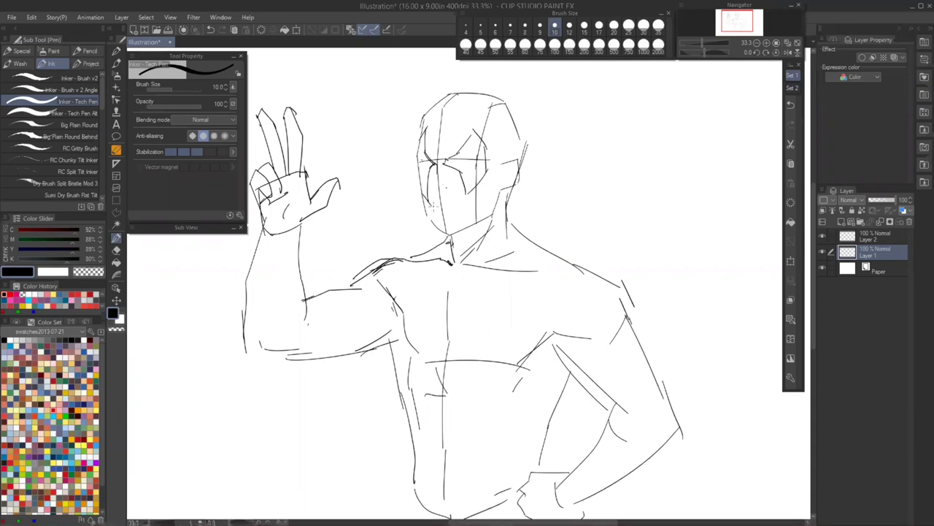
Erase the inner part of the near eye's mask shape with a smaller eraser and redraw it to a lower point.
key("e")
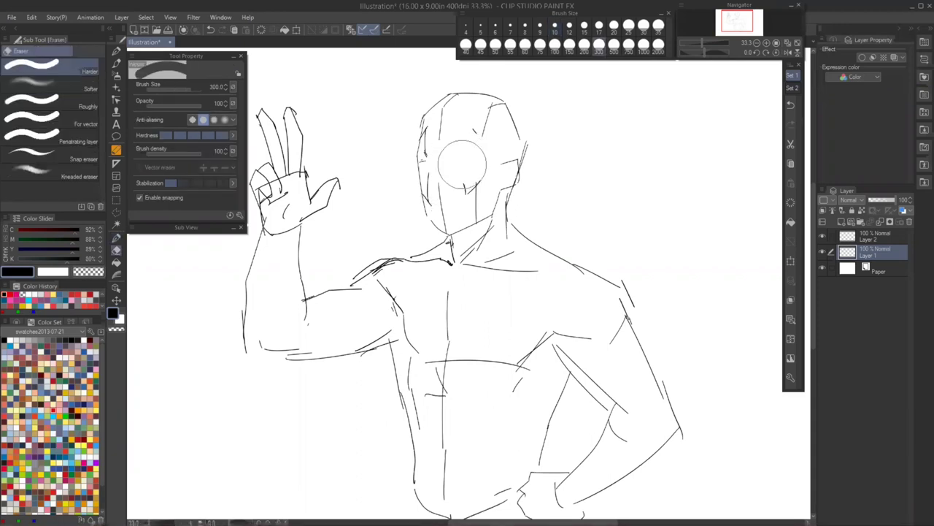
key("bracketleft")
key("bracketleft")
left_click_drag(455, 161, 466, 190)
key("p")
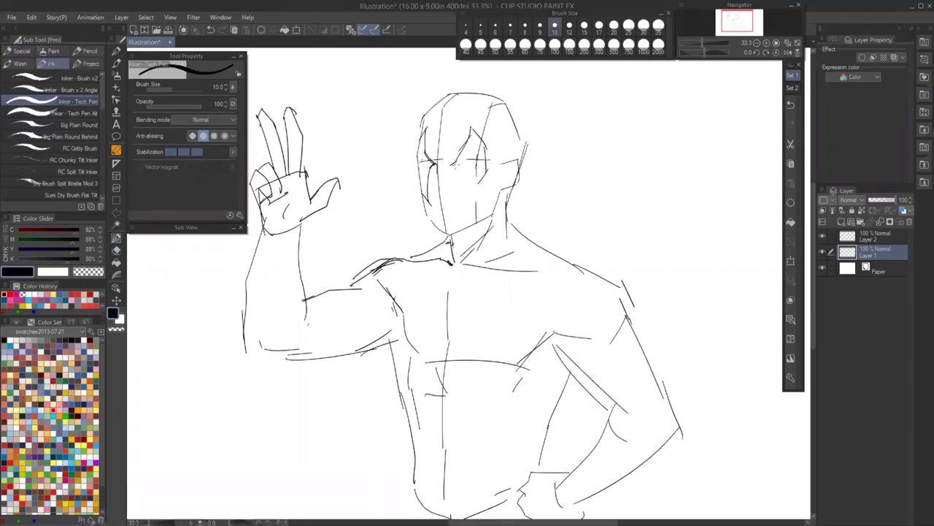
left_click_drag(457, 154, 467, 171)
key("ctrl+z")
key("ctrl+z")
mouse_move(479, 131)
left_mouse_down()
mouse_move(493, 173)
mouse_move(466, 203)
left_mouse_up()
Erase the ear marks and redraw the side contour of the head.
key("e")
mouse_move(521, 157)
left_mouse_down()
mouse_move(511, 179)
mouse_move(523, 147)
left_mouse_up()
key("p")
left_click_drag(515, 108, 526, 148)
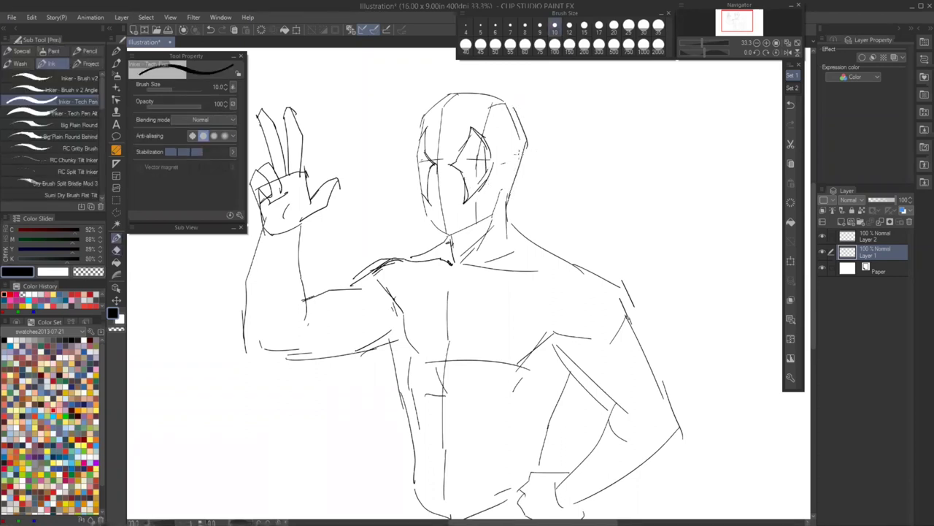
Sketch costume lines down both sides of the torso, at the near armpit and around the raised forearm and elbow.
left_click_drag(533, 349, 525, 358)
left_click_drag(512, 377, 492, 487)
left_click_drag(414, 357, 430, 492)
left_click_drag(545, 326, 603, 326)
left_click_drag(524, 402, 527, 361)
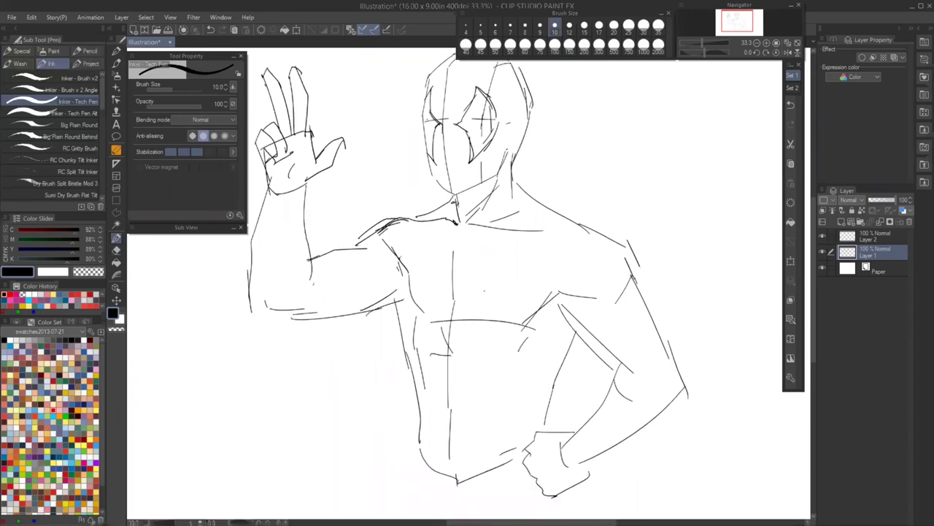
left_click_drag(362, 242, 385, 251)
mouse_move(283, 273)
left_mouse_down()
mouse_move(341, 295)
mouse_move(337, 287)
mouse_move(361, 329)
left_mouse_up()
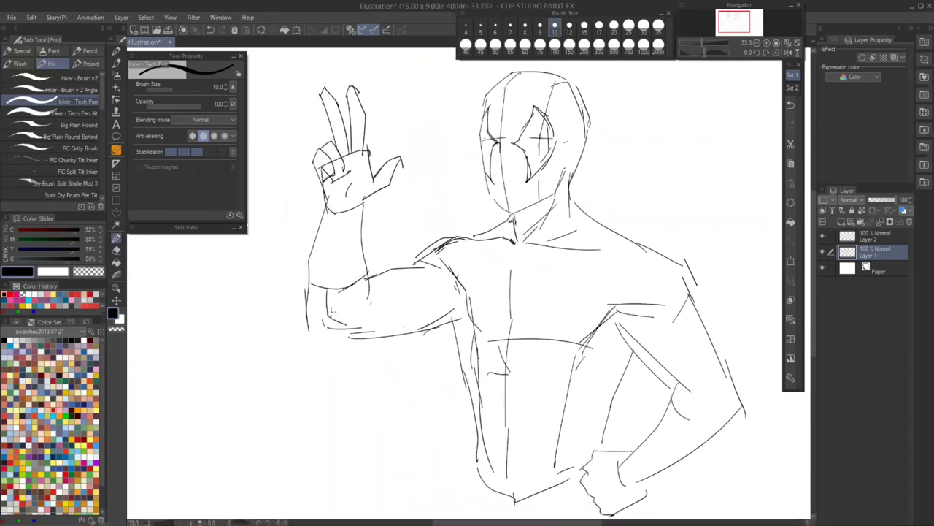
Sketch costume lines down the outer and inner sides of the bent arm to the elbow.
left_click_drag(669, 320, 594, 266)
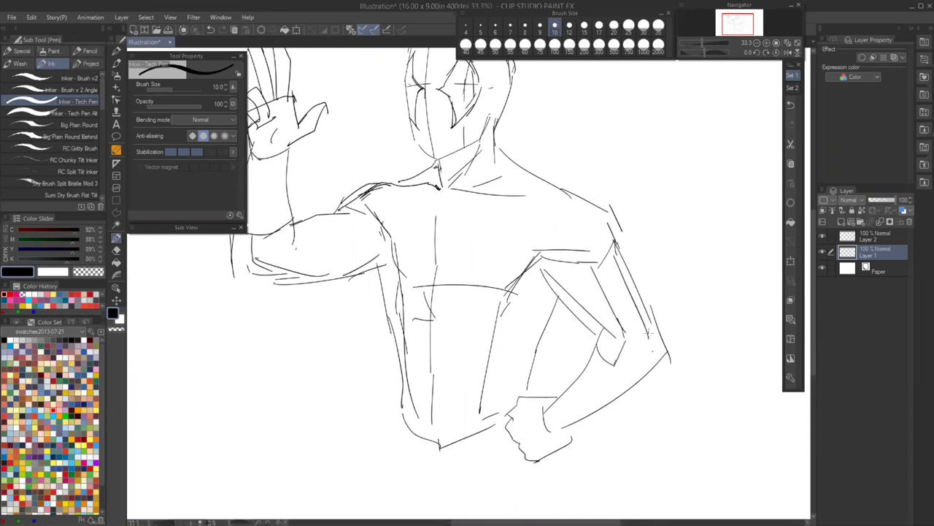
key("ctrl+z")
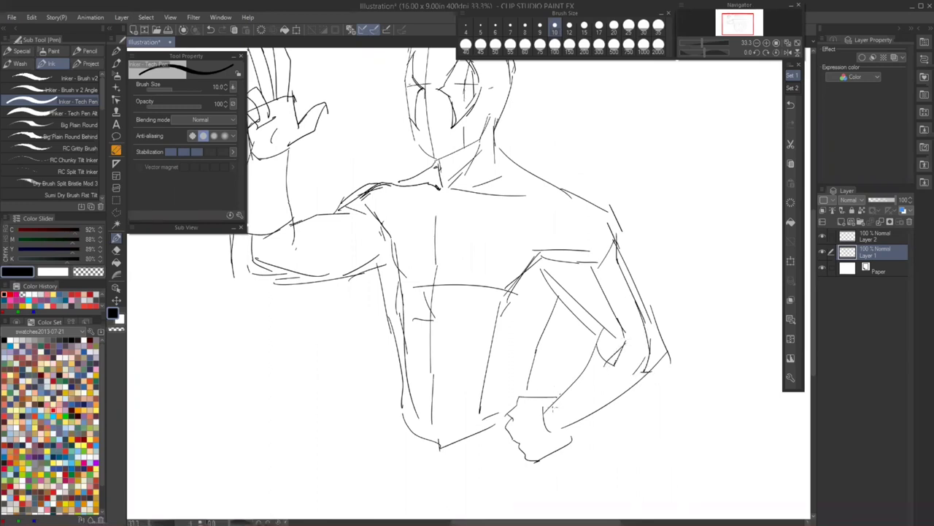
left_click_drag(575, 343, 579, 359)
Strengthen the torso's side contour and sketch costume lines along the waist and its corners.
mouse_move(519, 296)
left_mouse_down()
mouse_move(505, 313)
mouse_move(485, 427)
mouse_move(522, 411)
left_mouse_up()
left_click_drag(512, 452, 539, 415)
left_click_drag(436, 370, 448, 379)
left_click_drag(435, 371, 436, 395)
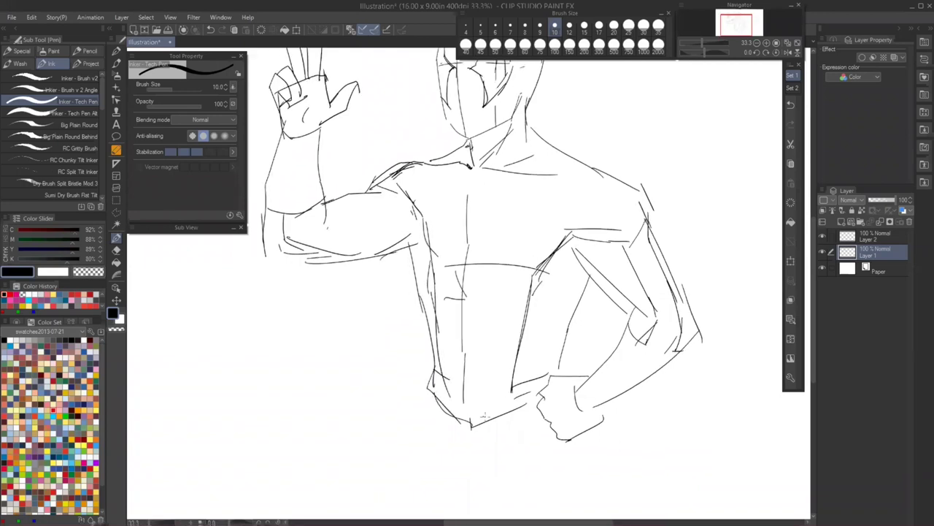
left_click_drag(521, 369, 523, 383)
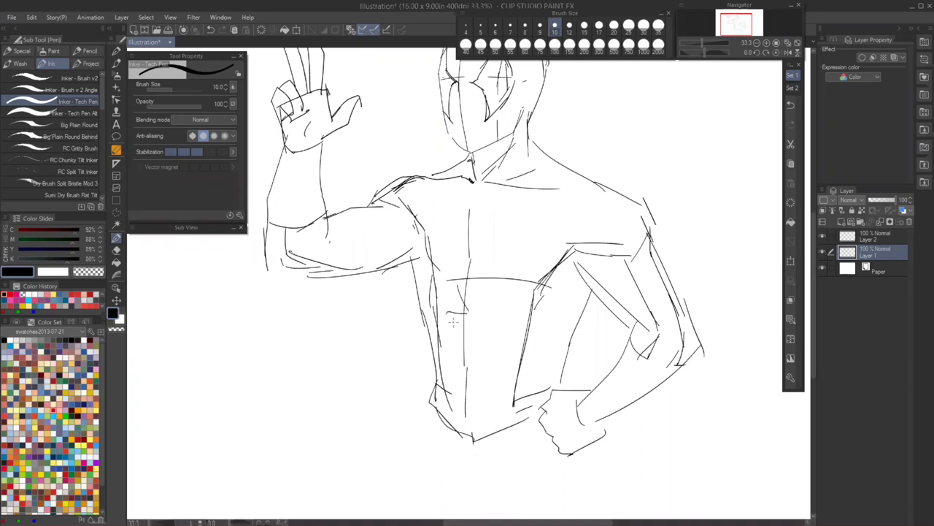
left_click_drag(506, 298, 490, 337)
scroll(489, 337, "down", 1)
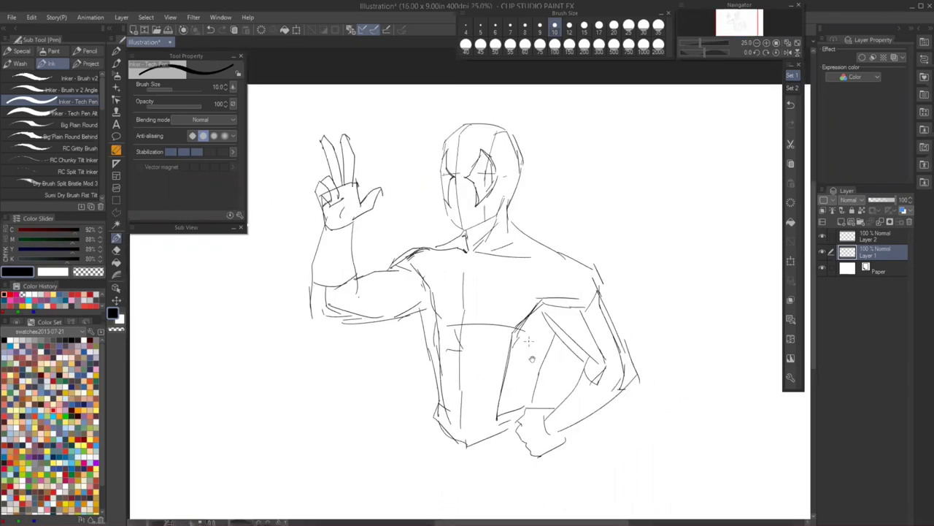
mouse_move(565, 417)
left_mouse_down()
mouse_move(545, 419)
mouse_move(568, 376)
left_mouse_up()
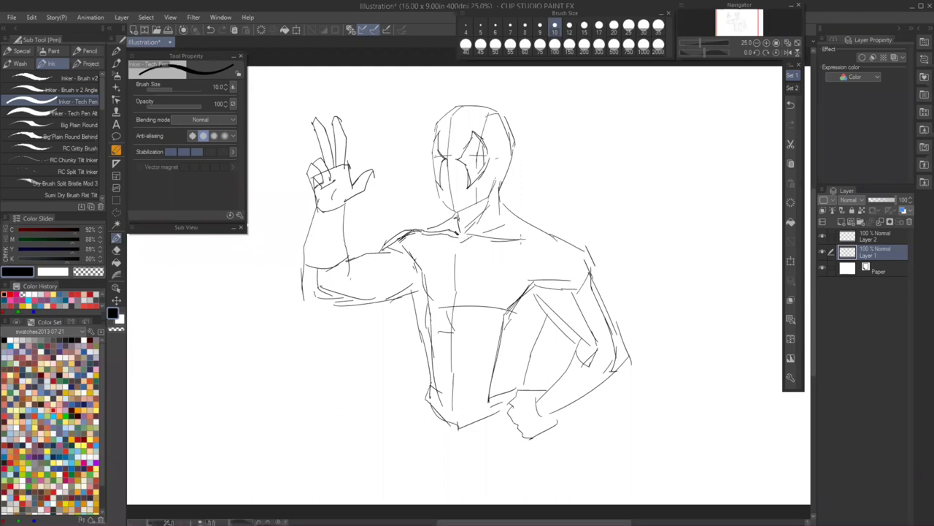
Add a short mark at the end of the collarbone and a second line along the shoulder slope.
mouse_move(524, 246)
left_mouse_down()
mouse_move(552, 235)
mouse_move(544, 239)
left_mouse_up()
left_click_drag(604, 360, 629, 383)
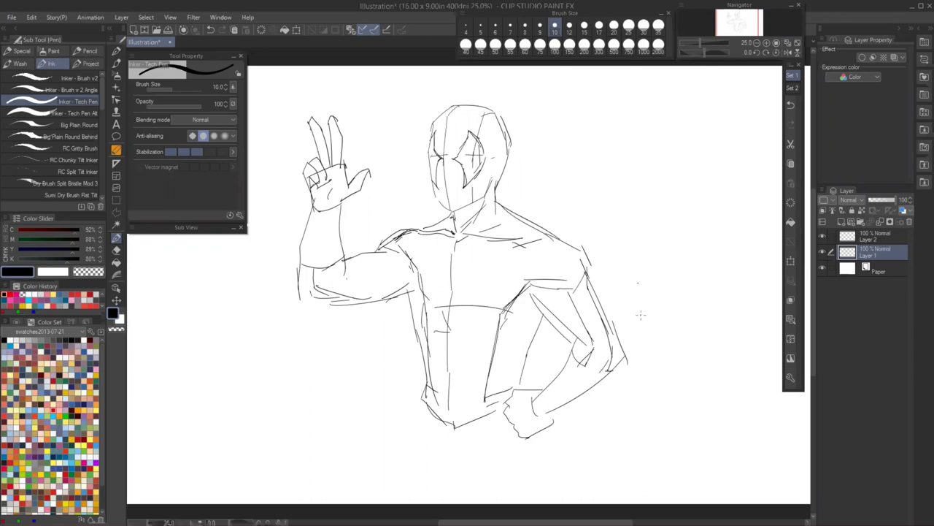
key("ctrl+z")
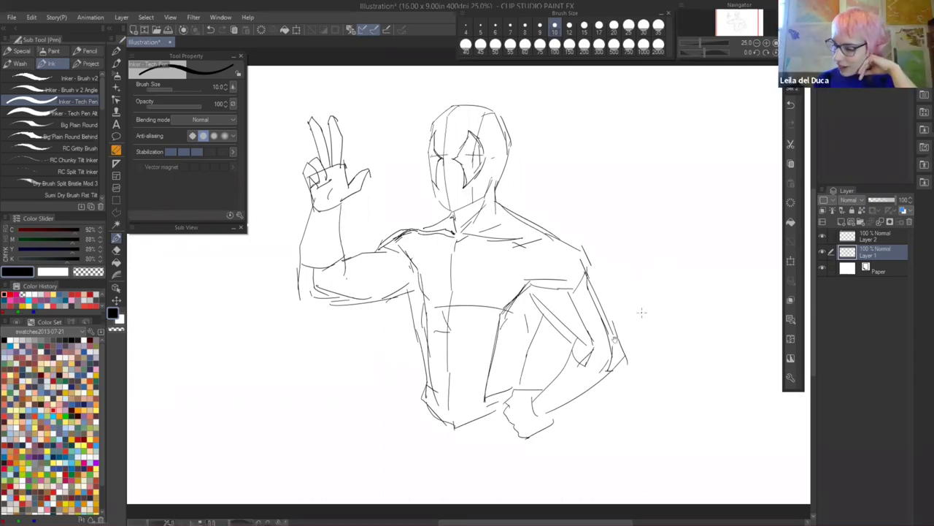
left_click_drag(619, 361, 608, 359)
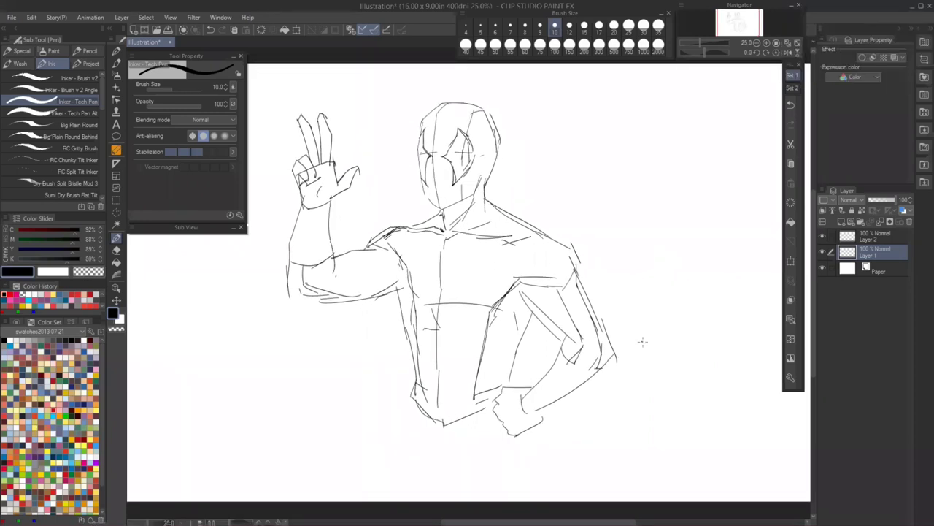
left_click_drag(618, 379, 611, 390)
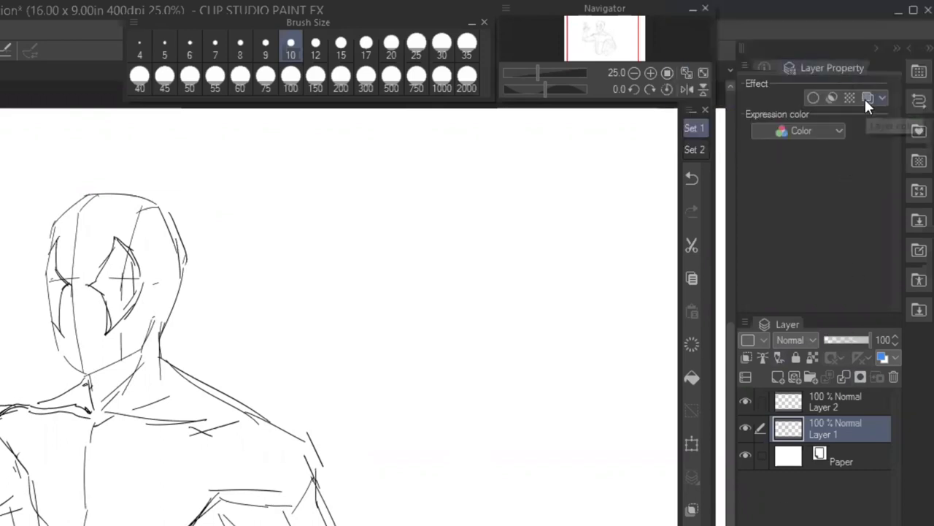
Give Layer 1 a blue layer color and lower its opacity to 30%.
left_click(867, 97)
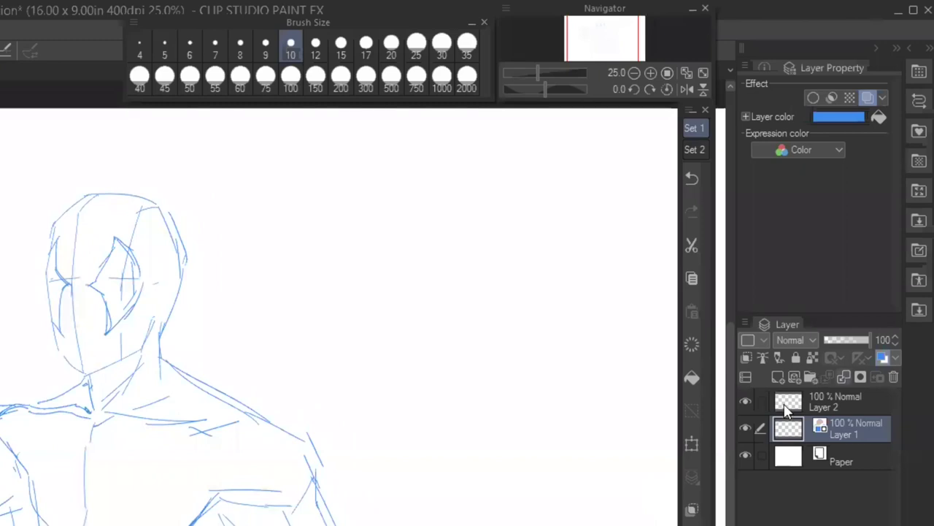
left_click(842, 340)
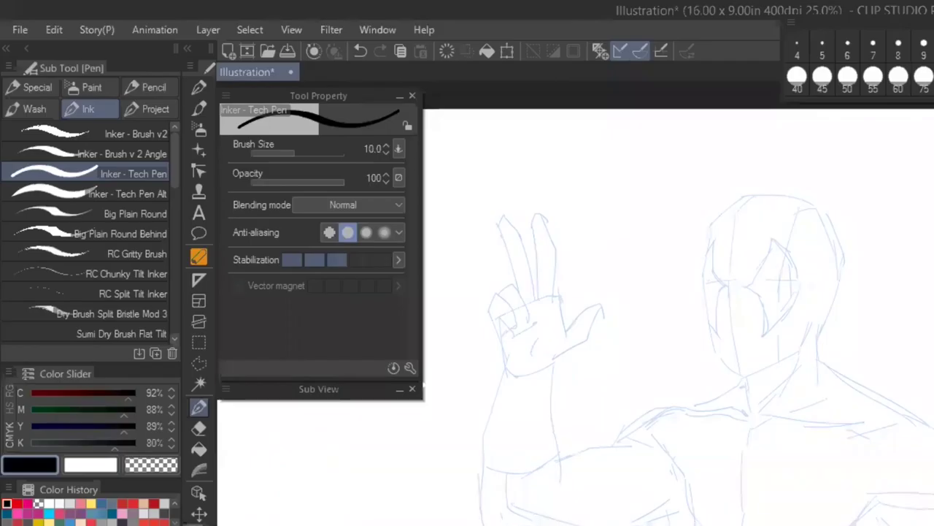
Ink the head outline and both mask eye shapes on Layer 2 with Inker - Brush v 2 Angle at size 50.
left_click(153, 132)
left_click(151, 153)
left_click_drag(452, 217, 473, 305)
mouse_move(431, 239)
left_mouse_down()
mouse_move(442, 307)
mouse_move(431, 297)
mouse_move(449, 313)
left_mouse_up()
key("ctrl+z")
left_click(496, 44)
key("ctrl+z")
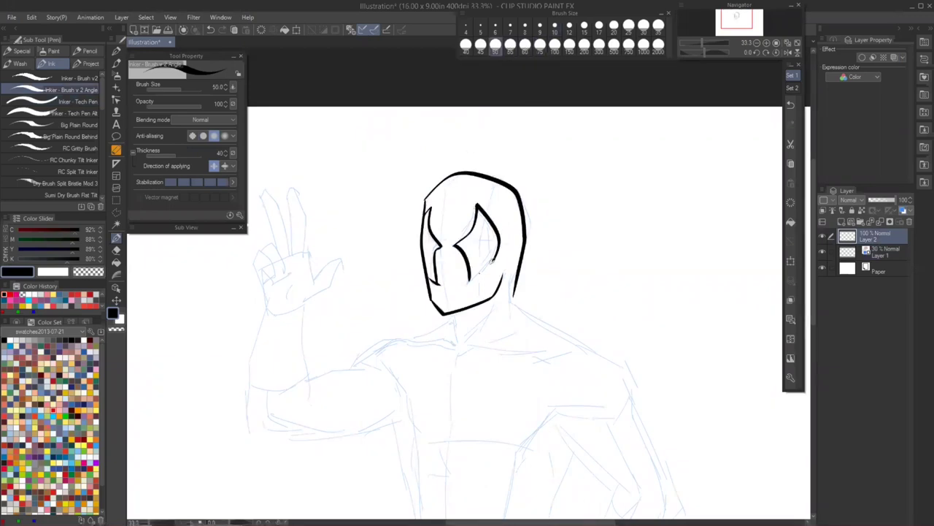
left_click_drag(493, 260, 470, 280)
left_click_drag(529, 268, 547, 212)
Ink the neck lines, collarbones and both shoulder slopes over the blue sketch.
left_click_drag(474, 255, 474, 292)
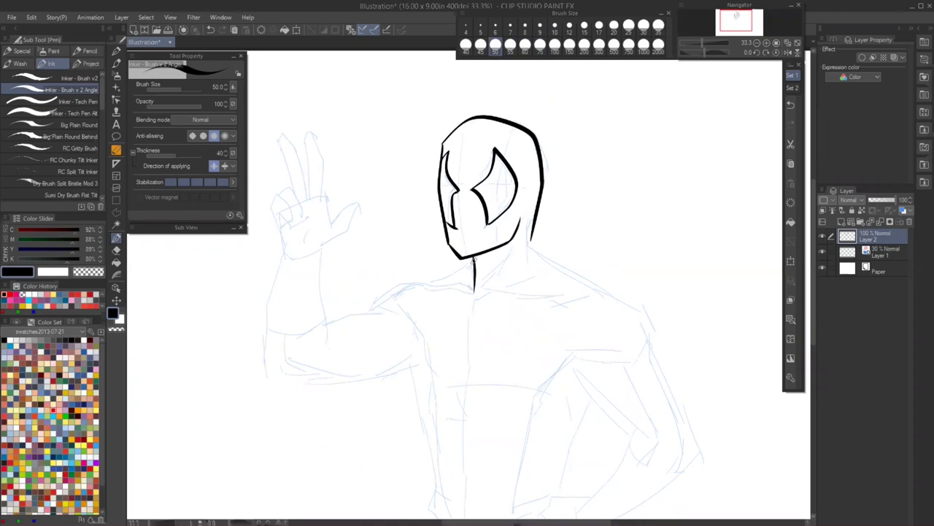
key("ctrl+z")
left_click_drag(473, 257, 476, 288)
key("ctrl+z")
mouse_move(375, 305)
left_mouse_down()
mouse_move(436, 283)
mouse_move(563, 296)
left_mouse_up()
mouse_move(538, 245)
left_mouse_down()
mouse_move(473, 229)
mouse_move(582, 307)
mouse_move(589, 327)
left_mouse_up()
left_click_drag(538, 297, 567, 283)
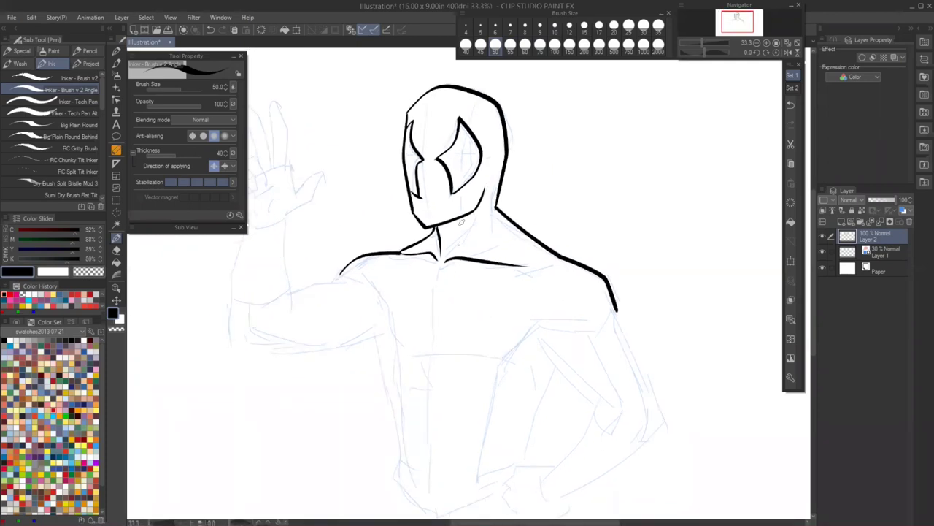
left_click_drag(475, 213, 457, 243)
Ink the raised arm's upper edge, its inner forearm contour and the hand with its fingers and thumb.
left_click_drag(513, 273, 580, 261)
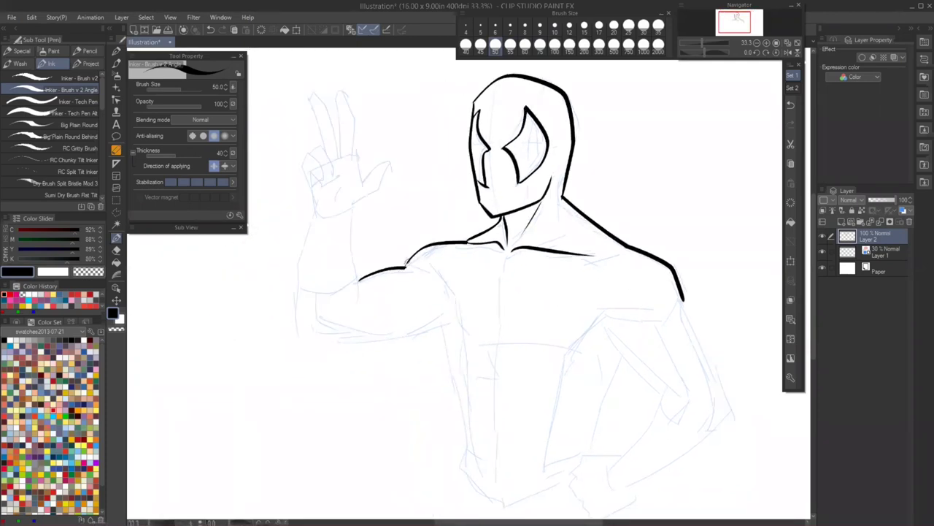
left_click_drag(354, 209, 361, 301)
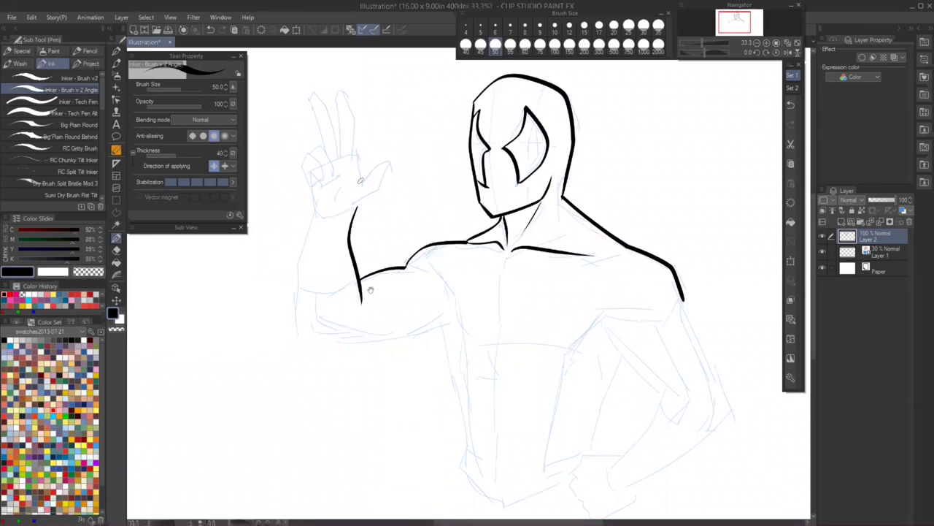
mouse_move(305, 181)
left_mouse_down()
mouse_move(320, 272)
mouse_move(335, 253)
left_mouse_up()
left_click_drag(334, 253, 344, 281)
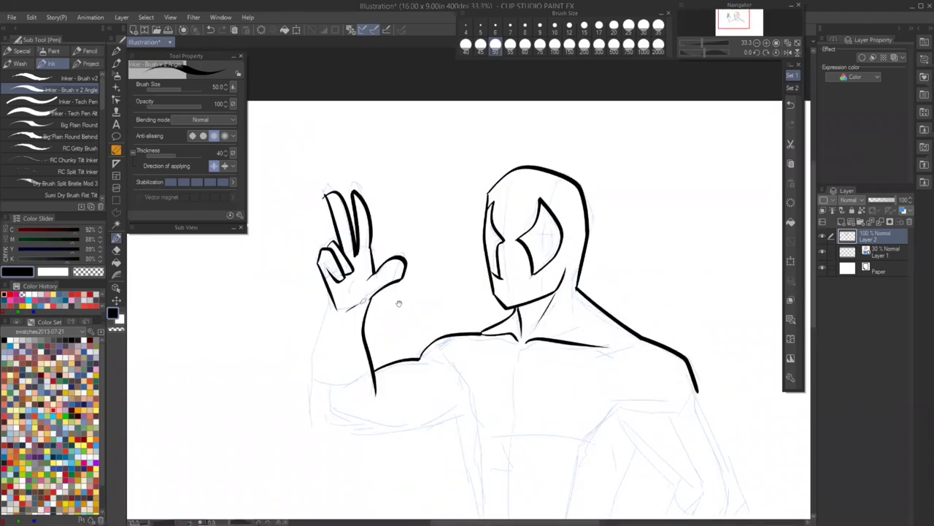
left_click_drag(398, 302, 432, 223)
Ink the raised arm's outer forearm, elbow and underside, plus the line from the shoulder to the armpit.
mouse_move(365, 221)
left_mouse_down()
mouse_move(345, 335)
mouse_move(491, 328)
left_mouse_up()
left_click_drag(538, 426, 513, 384)
left_click_drag(438, 239, 471, 270)
left_click_drag(513, 384, 486, 339)
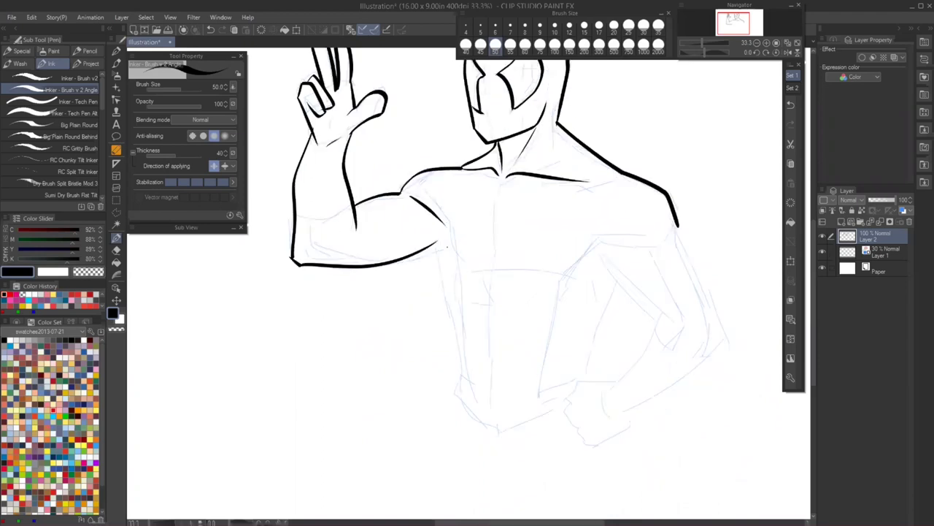
Ink the contours and costume lines down both sides of the torso.
left_click_drag(440, 221, 464, 393)
left_click_drag(455, 255, 465, 297)
left_click_drag(569, 357, 529, 398)
key("ctrl+z")
mouse_move(558, 279)
left_mouse_down()
mouse_move(526, 310)
mouse_move(595, 287)
left_mouse_up()
left_click_drag(621, 344, 613, 341)
key("ctrl+z")
key("ctrl+z")
mouse_move(552, 276)
left_mouse_down()
mouse_move(514, 320)
mouse_move(498, 390)
left_mouse_up()
Ink the bent arm from armpit to wrist, including the elbow and the fist on the hip.
left_click_drag(556, 278, 597, 294)
left_click_drag(643, 320, 604, 303)
left_click_drag(589, 244, 631, 364)
mouse_move(512, 271)
left_mouse_down()
mouse_move(570, 347)
mouse_move(603, 285)
mouse_move(549, 352)
left_mouse_up()
mouse_move(524, 339)
left_mouse_down()
mouse_move(568, 338)
mouse_move(514, 373)
mouse_move(527, 392)
left_mouse_up()
left_click_drag(580, 365, 667, 299)
left_click_drag(595, 358, 601, 393)
left_click_drag(575, 274, 538, 373)
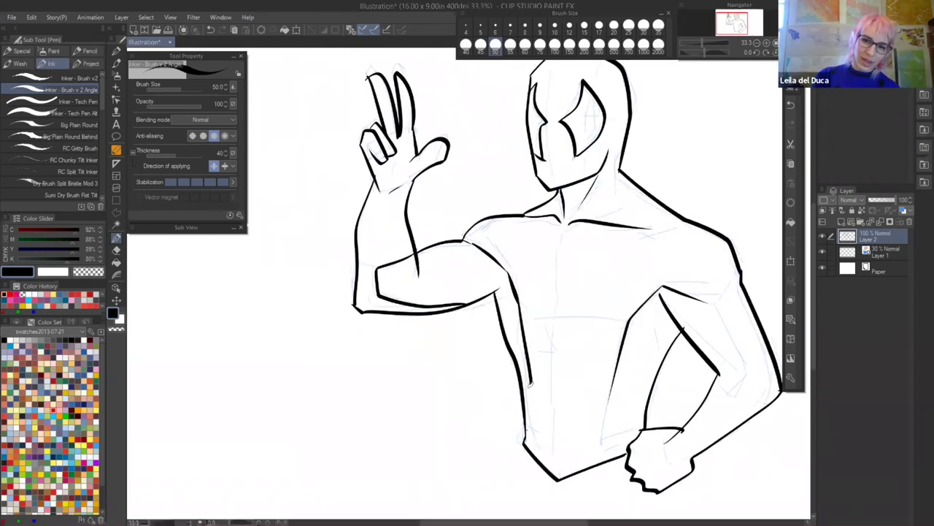
Extend the inner costume lines on both sides of the torso and close them at the waist.
left_click_drag(528, 381, 535, 436)
mouse_move(614, 376)
left_mouse_down()
mouse_move(606, 438)
mouse_move(644, 421)
mouse_move(612, 387)
mouse_move(606, 437)
left_mouse_up()
key("ctrl+z")
key("ctrl+z")
left_click_drag(606, 438, 645, 421)
left_click_drag(612, 395, 534, 375)
left_click_drag(635, 365, 544, 343)
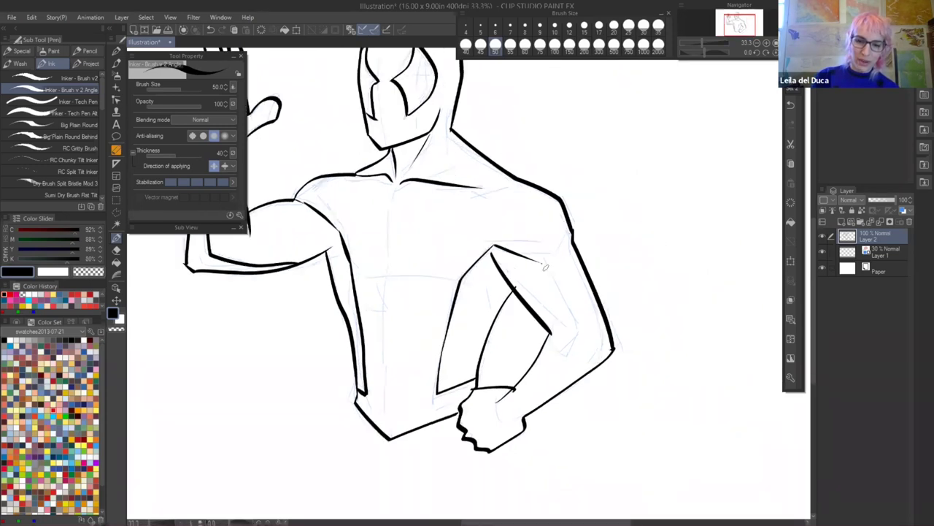
Ink the costume panel lines along the bent arm and around its elbow.
left_click_drag(540, 263, 594, 370)
left_click_drag(494, 231, 536, 302)
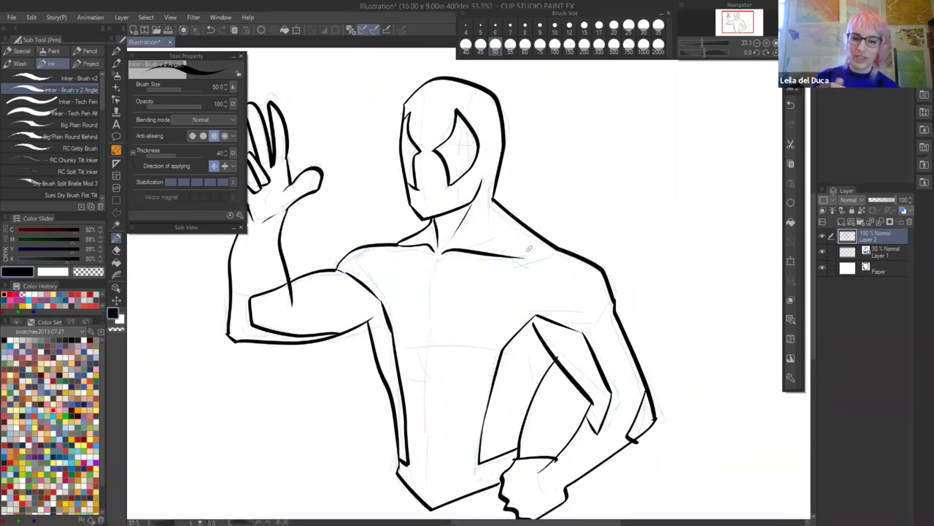
scroll(463, 305, "down", 1)
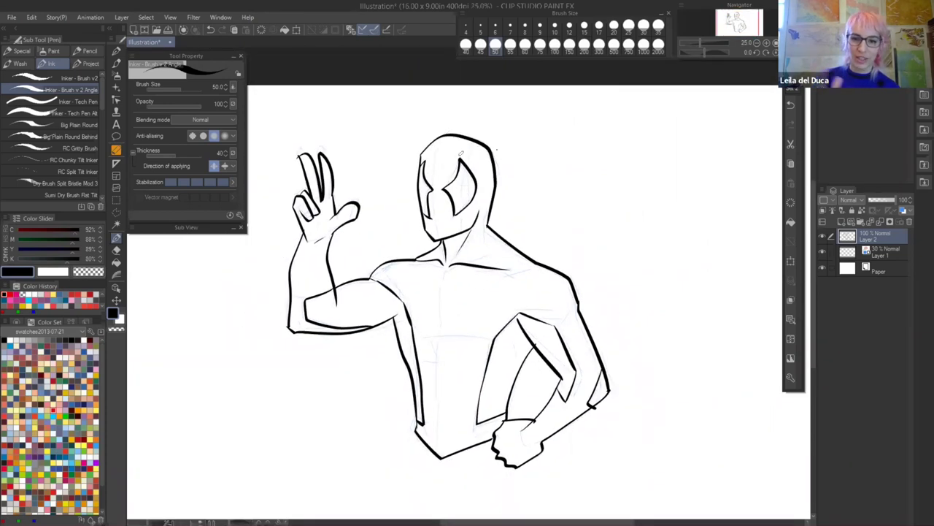
Ink thin web lines radiating from between the eyes across the mask and the side of the head.
scroll(461, 153, "up", 1)
left_click_drag(495, 149, 497, 162)
left_click_drag(484, 120, 468, 187)
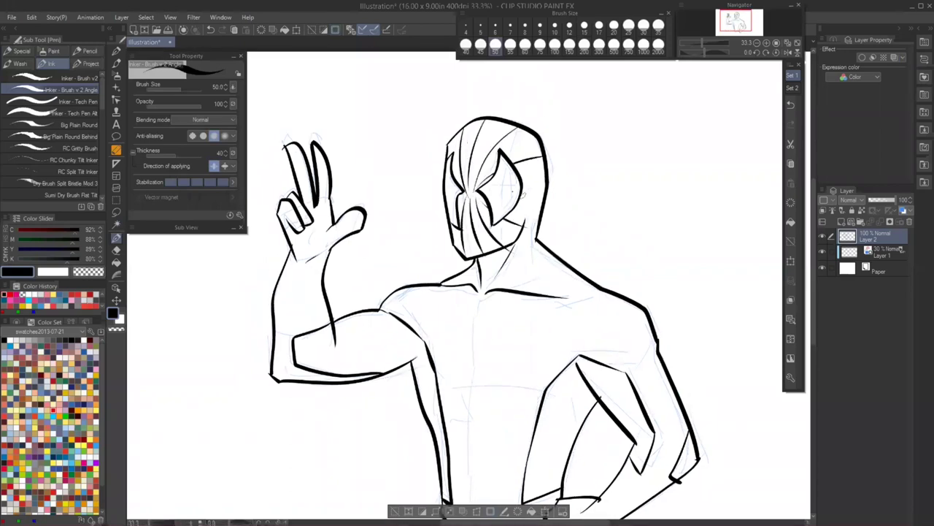
left_click_drag(588, 290, 627, 190)
left_click_drag(536, 246, 527, 304)
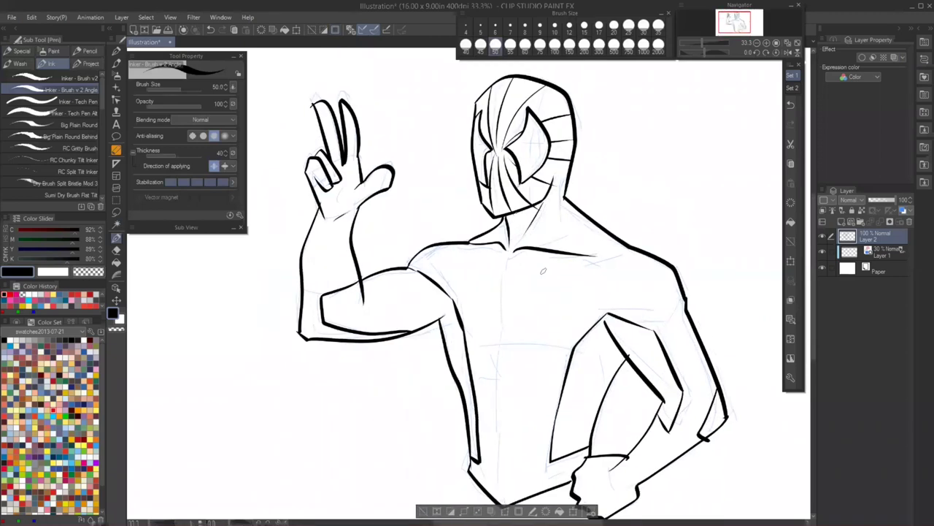
Ink a center line down the torso and web lines fanning from the neck across the raised arm's shoulder.
left_click_drag(514, 211, 511, 474)
key("ctrl+z")
left_click_drag(511, 212, 504, 504)
left_click_drag(501, 244, 471, 369)
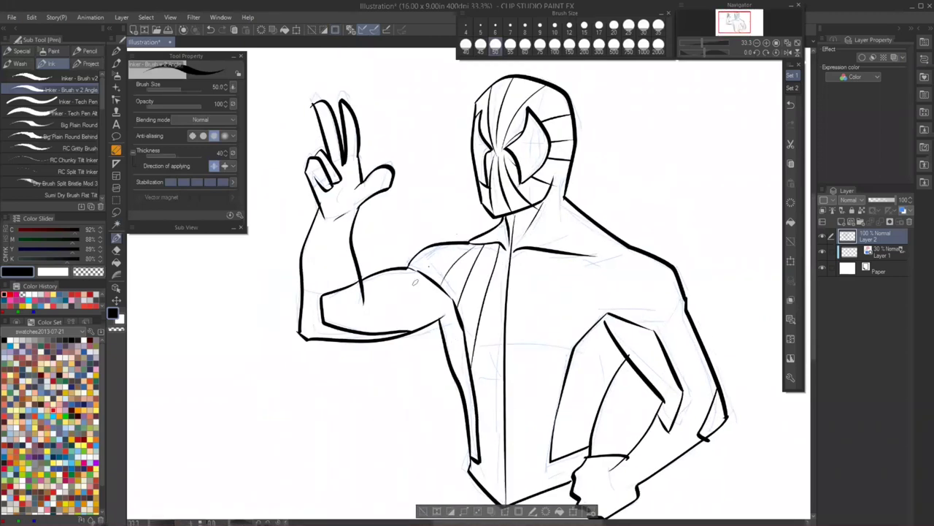
Ink lengthwise web lines along the raised forearm and short bands across the fingers and thumb.
mouse_move(324, 217)
left_mouse_down()
mouse_move(307, 337)
mouse_move(337, 287)
left_mouse_up()
left_click_drag(316, 111, 331, 112)
mouse_move(320, 124)
left_mouse_down()
mouse_move(335, 122)
mouse_move(338, 133)
left_mouse_up()
left_click_drag(326, 147, 358, 126)
left_click_drag(345, 131, 360, 140)
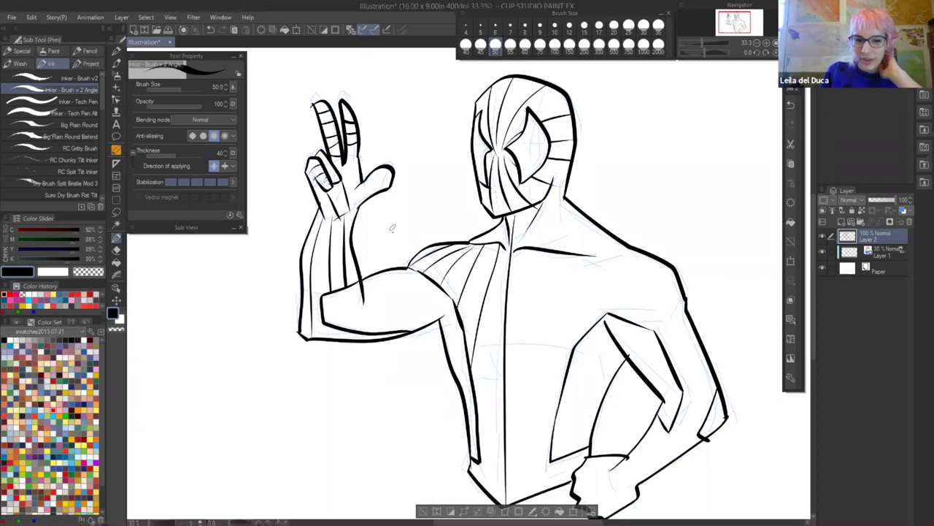
key("w")
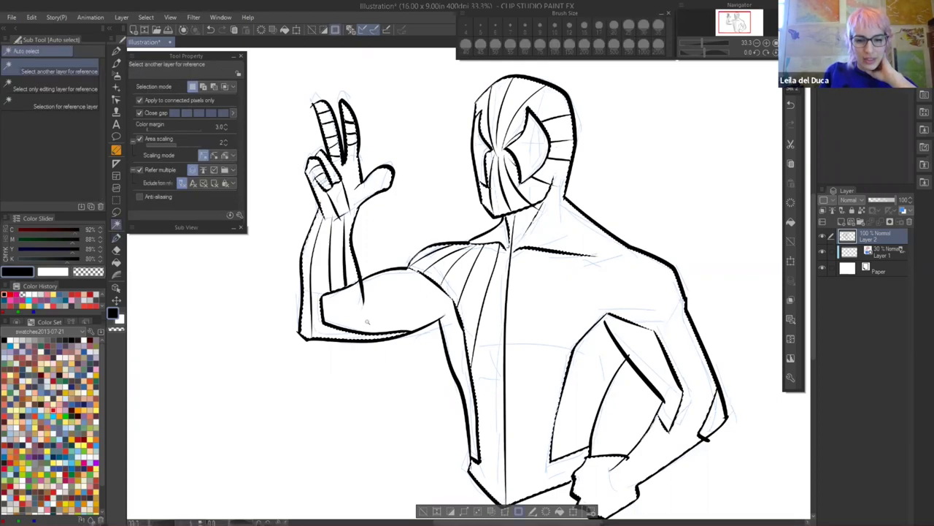
key("p")
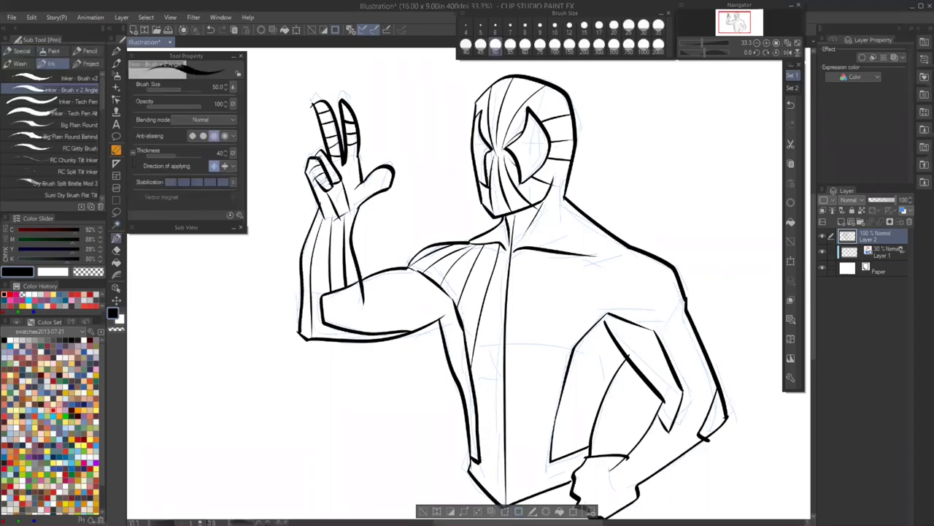
mouse_move(340, 159)
left_mouse_down()
mouse_move(362, 174)
mouse_move(358, 203)
mouse_move(386, 192)
mouse_move(355, 166)
left_mouse_up()
key("w")
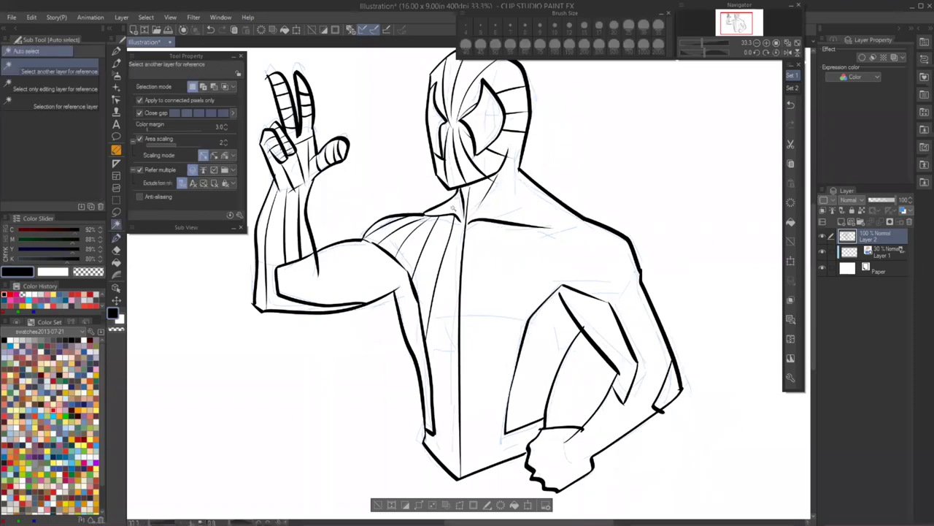
key("p")
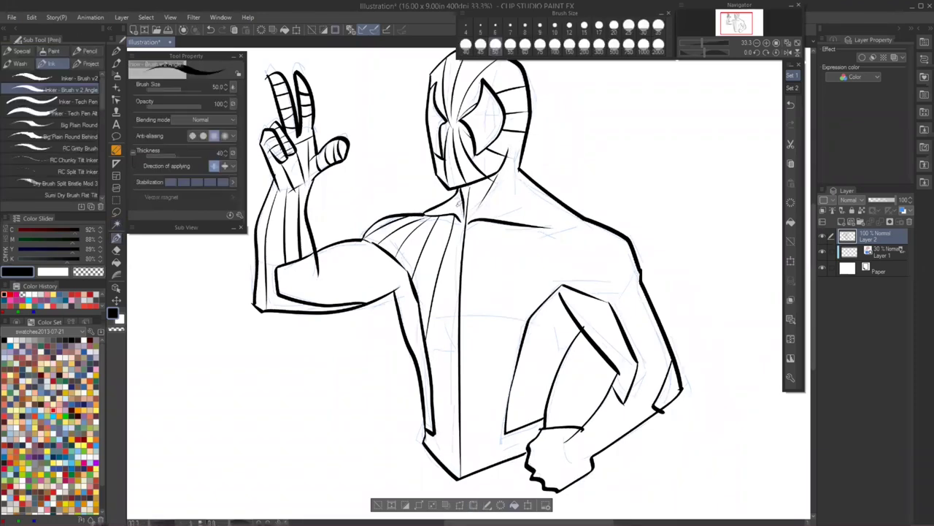
Ink lengthwise web lines down the neck and the bent-arm side of the chest and torso.
scroll(483, 175, "down", 3)
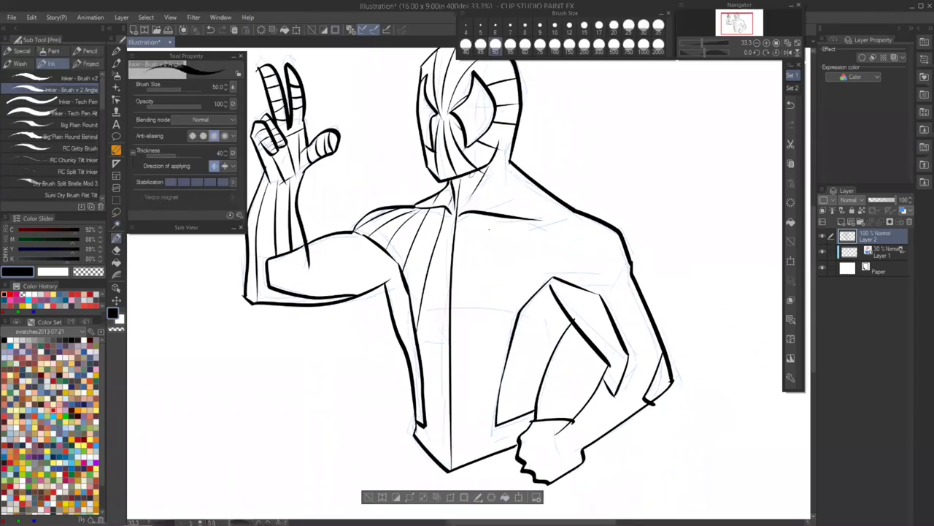
left_click_drag(480, 167, 480, 314)
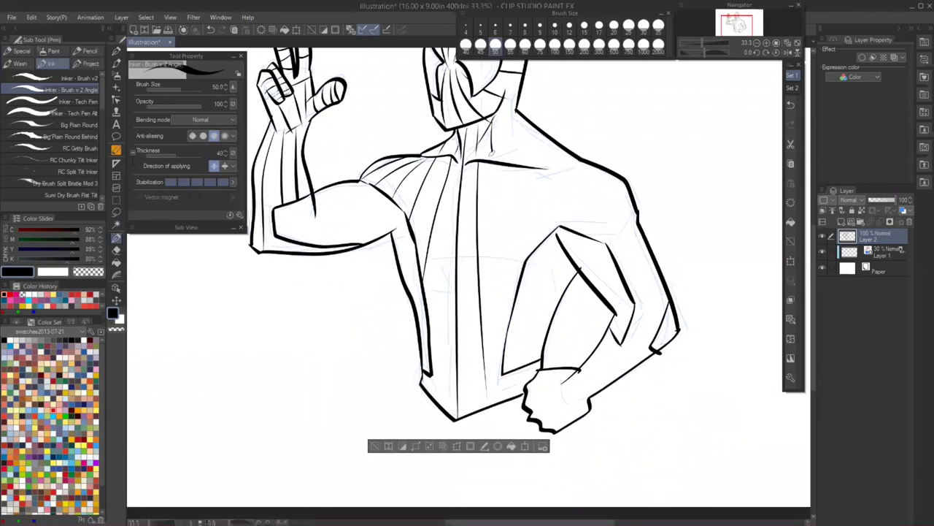
left_click_drag(492, 154, 511, 313)
left_click_drag(494, 250, 481, 352)
left_click_drag(487, 211, 522, 349)
Continue the web lines over the far shoulder, down the bent arm and across the fist.
left_click_drag(504, 218, 542, 330)
mouse_move(560, 273)
left_mouse_down()
mouse_move(606, 349)
mouse_move(562, 257)
mouse_move(583, 338)
left_mouse_up()
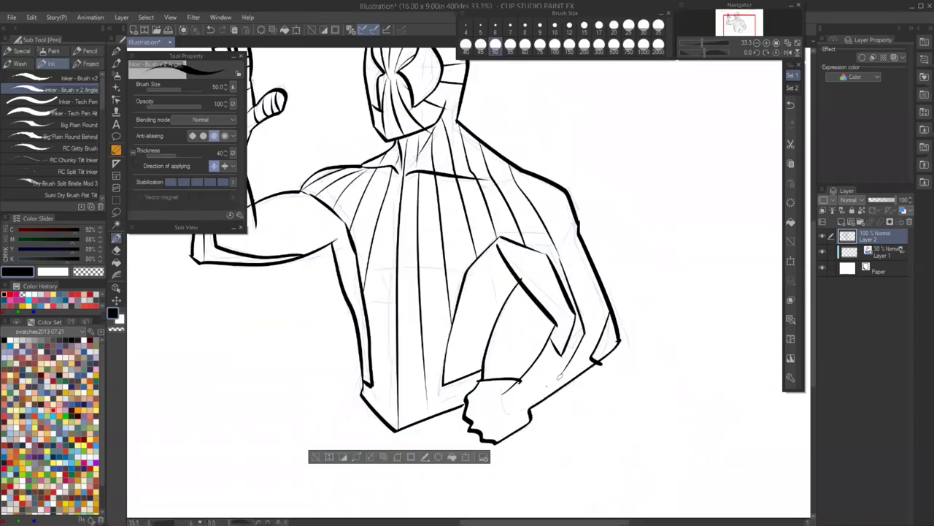
left_click_drag(546, 184, 582, 285)
mouse_move(562, 193)
left_mouse_down()
mouse_move(594, 335)
mouse_move(528, 391)
mouse_move(471, 417)
left_mouse_up()
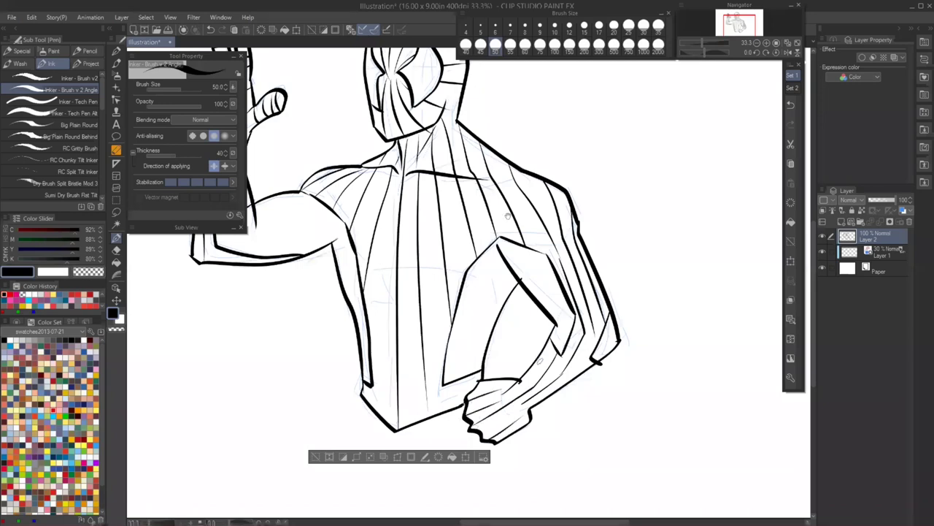
Ink short curved cross-strands between the web lines over the mask and the front of the neck.
left_click_drag(444, 205, 476, 319)
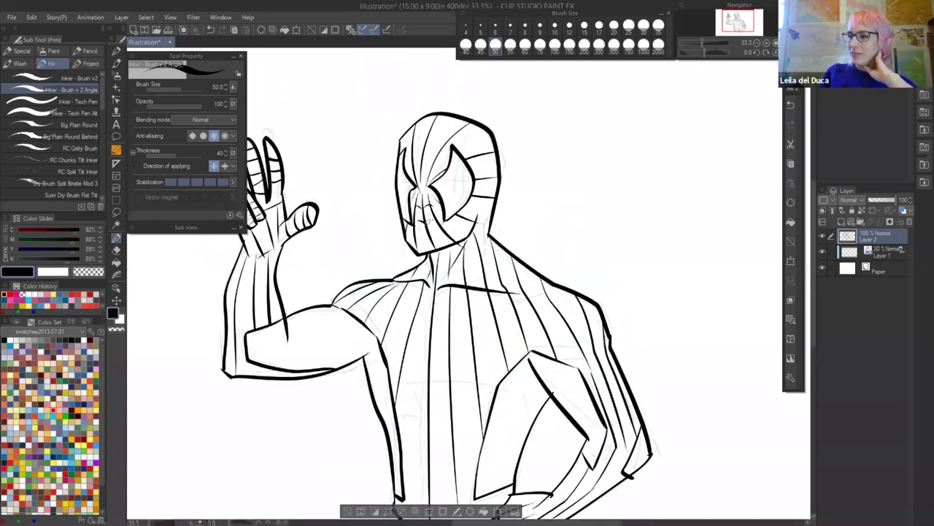
mouse_move(428, 221)
left_mouse_down()
mouse_move(440, 219)
mouse_move(436, 239)
left_mouse_up()
left_click_drag(437, 240, 453, 229)
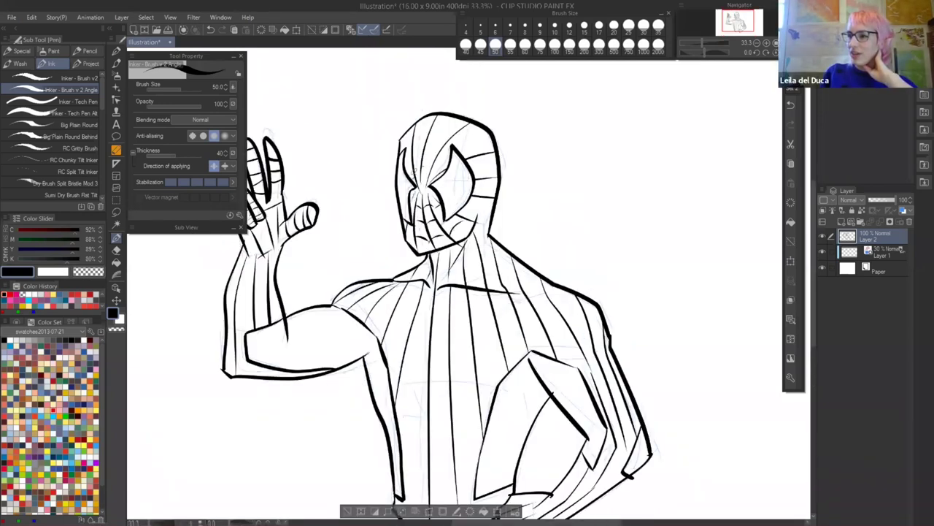
mouse_move(406, 163)
left_mouse_down()
mouse_move(420, 168)
mouse_move(435, 151)
mouse_move(434, 172)
mouse_move(428, 130)
mouse_move(452, 117)
left_mouse_up()
left_click_drag(495, 164, 503, 150)
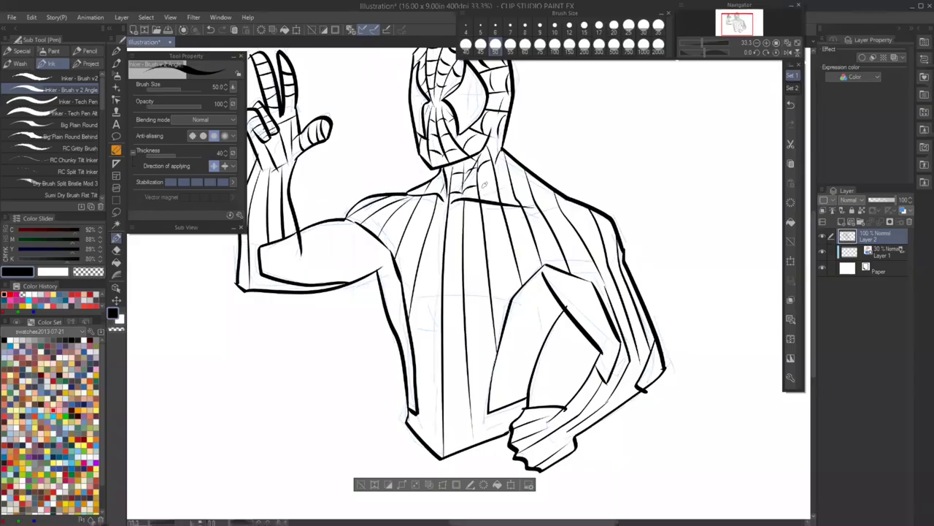
left_click_drag(477, 194, 495, 182)
Open the inking brush's detailed settings, view the Color Jitter category, and close them again.
left_click(300, 48)
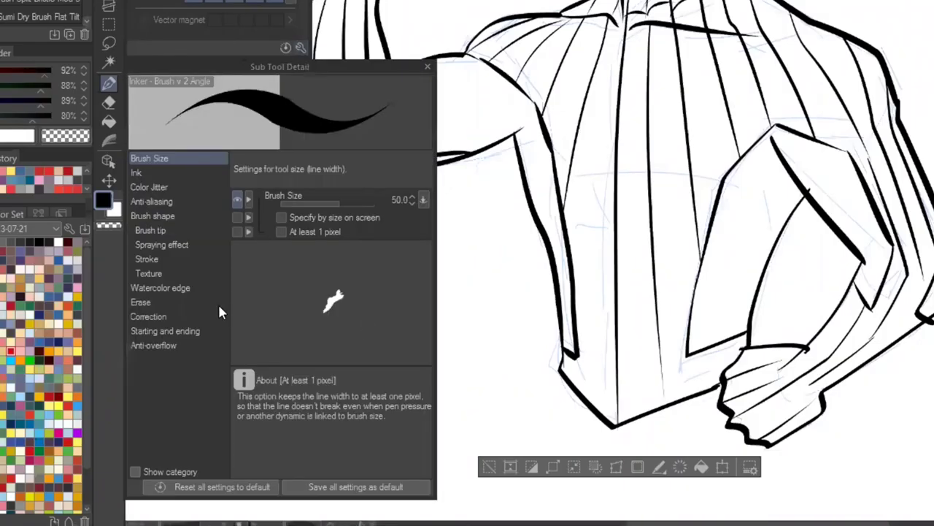
left_click(183, 192)
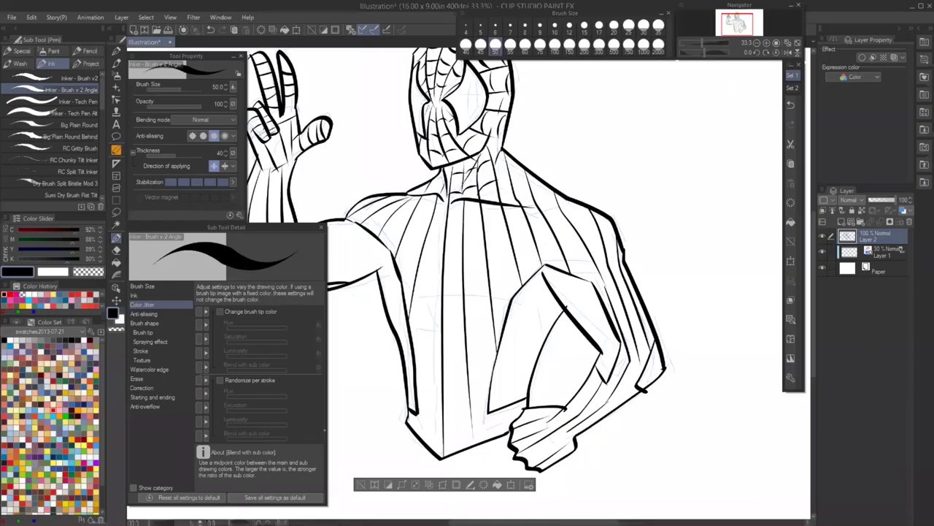
left_click(321, 227)
Ink rows of curved web cross-strands around the base of the neck and across the upper chest.
left_click_drag(568, 252, 565, 289)
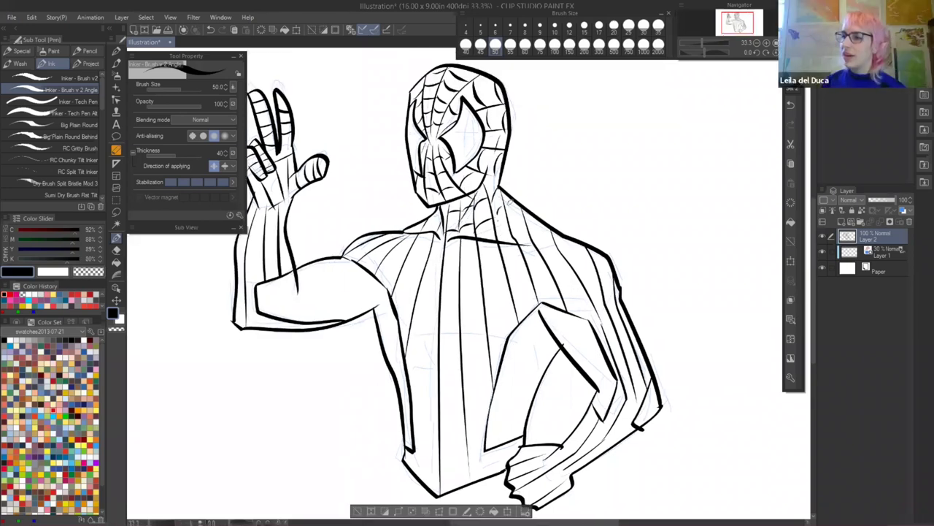
left_click_drag(417, 244, 426, 252)
left_click_drag(427, 263, 440, 267)
mouse_move(442, 264)
left_mouse_down()
mouse_move(502, 244)
mouse_move(528, 219)
left_mouse_up()
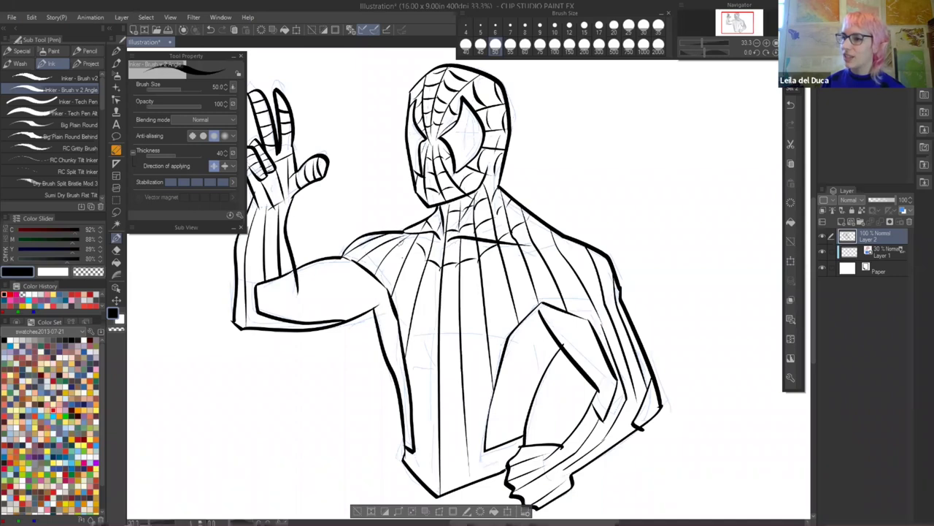
mouse_move(403, 262)
left_mouse_down()
mouse_move(439, 291)
mouse_move(460, 290)
left_mouse_up()
mouse_move(462, 290)
left_mouse_down()
mouse_move(491, 281)
mouse_move(544, 230)
left_mouse_up()
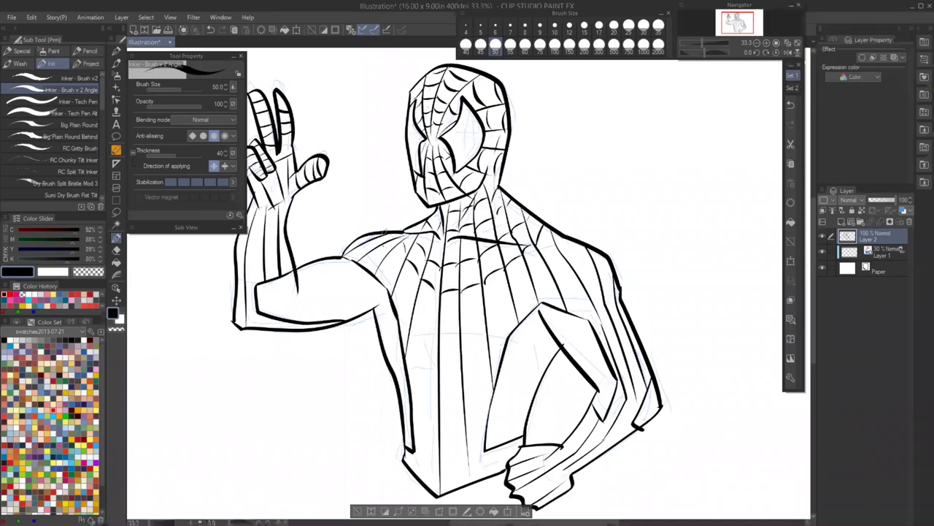
Extend the curved cross-strands over the raised arm's shoulder and down the chest and torso to the waist.
mouse_move(378, 234)
left_mouse_down()
mouse_move(426, 298)
mouse_move(410, 304)
mouse_move(455, 330)
mouse_move(440, 323)
mouse_move(510, 294)
mouse_move(557, 253)
left_mouse_up()
left_click_drag(364, 235, 380, 274)
mouse_move(403, 326)
left_mouse_down()
mouse_move(436, 352)
mouse_move(458, 351)
mouse_move(559, 298)
left_mouse_up()
left_click_drag(441, 393, 491, 379)
mouse_move(410, 407)
left_mouse_down()
mouse_move(435, 430)
mouse_move(486, 417)
left_mouse_up()
mouse_move(416, 441)
left_mouse_down()
mouse_move(441, 467)
mouse_move(472, 454)
left_mouse_up()
Ink web cross-strands over the far shoulder and down the upper part of the bent arm.
left_click_drag(576, 319, 611, 294)
left_click_drag(613, 304, 622, 286)
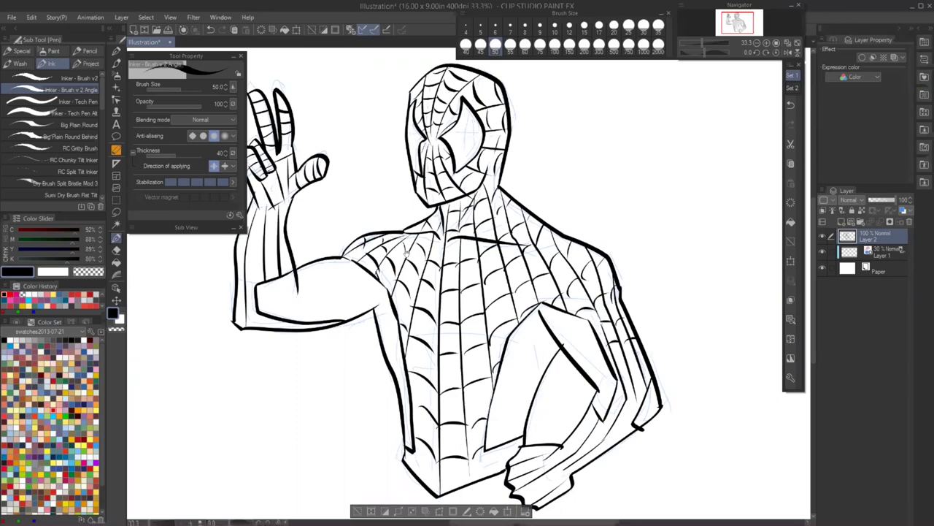
mouse_move(471, 365)
left_mouse_down()
mouse_move(519, 354)
mouse_move(553, 398)
mouse_move(454, 309)
left_mouse_up()
left_click(314, 497)
left_click_drag(632, 363, 671, 432)
Hide the sketch on Layer 1 and add a new raster layer directly above it, beneath the inks.
left_click(822, 251)
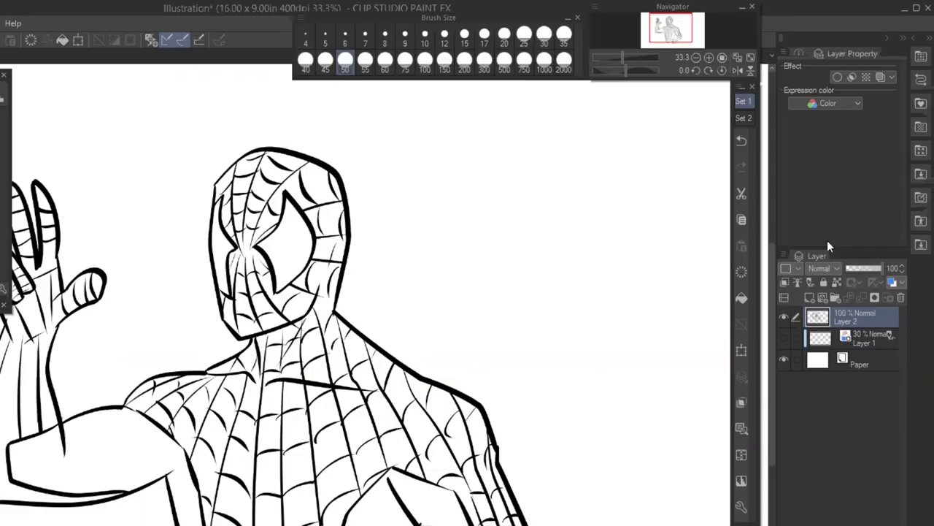
left_click(848, 254)
left_click(841, 222)
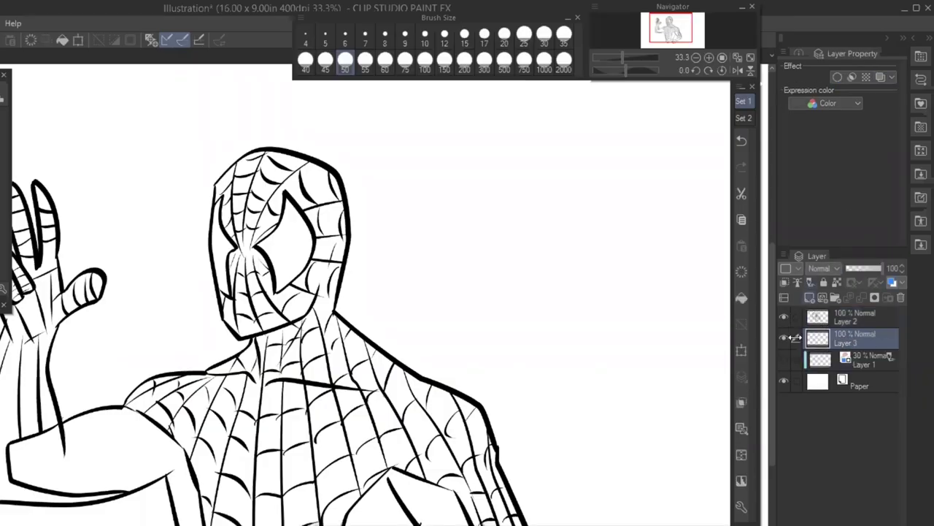
Switch to Auto select with another layer as reference and check the exact Close gap value.
key("w")
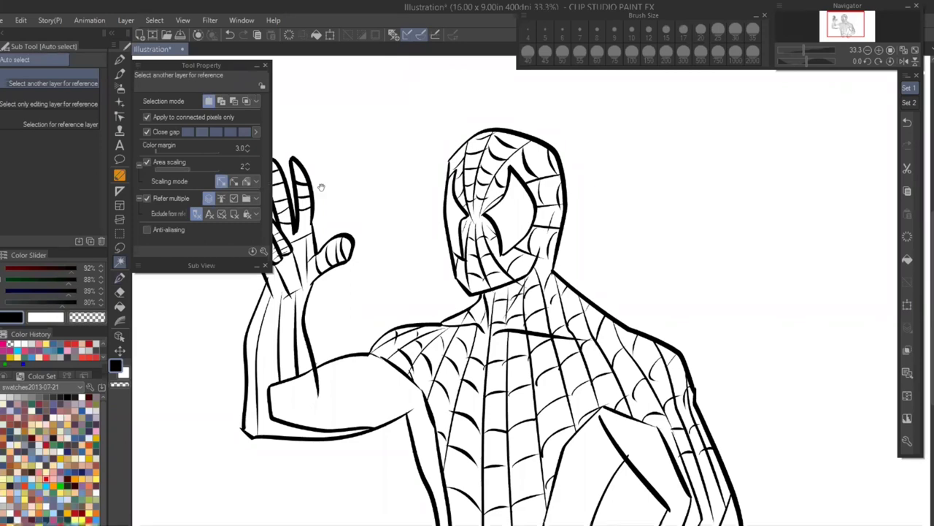
left_click_drag(321, 187, 336, 208)
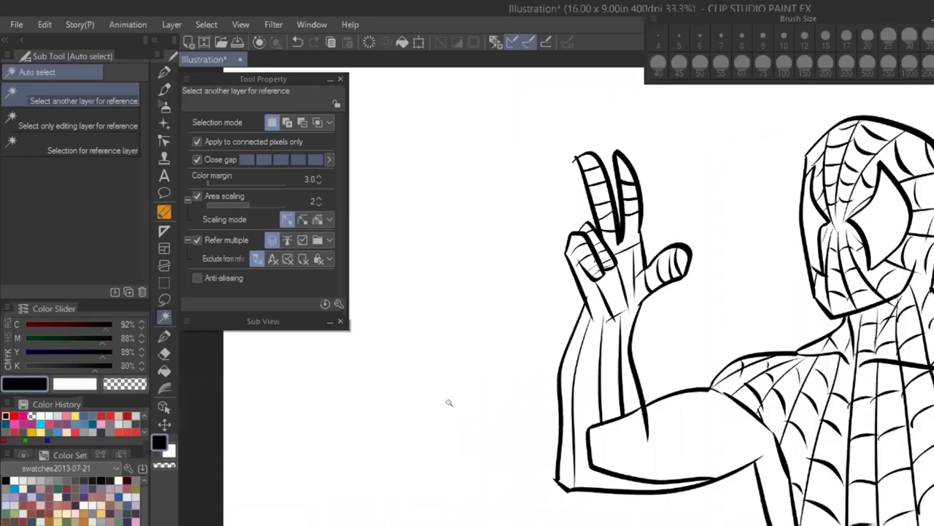
left_click(330, 160)
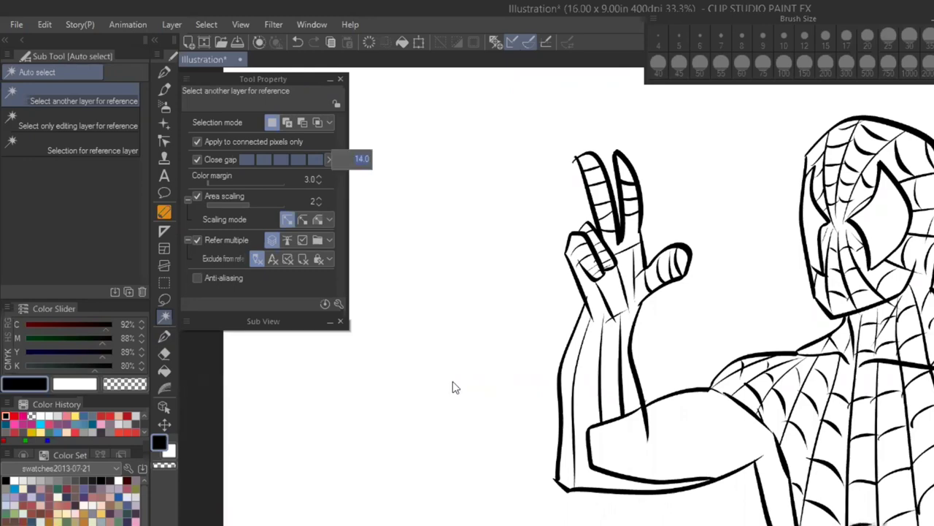
Draw a teardrop-shaped loop with a small gap at its tip in the blank area beside the raised arm.
key("p")
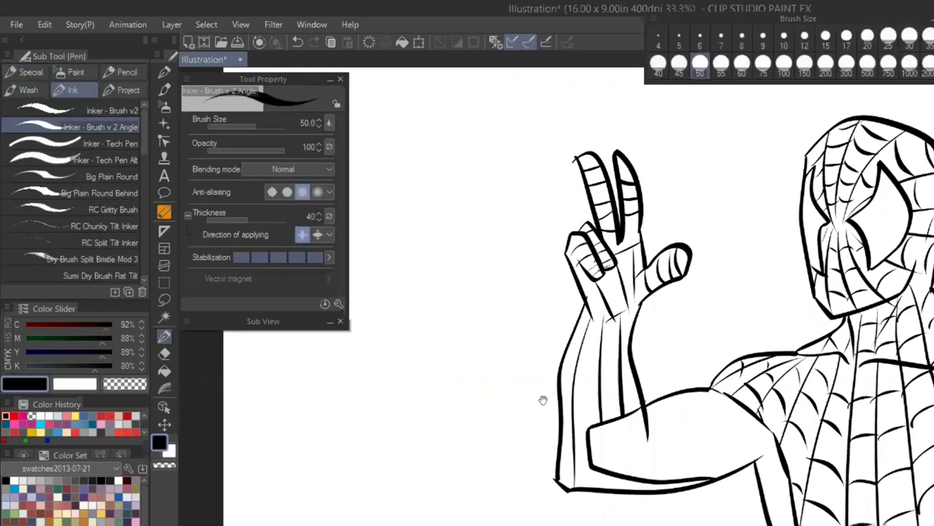
scroll(459, 355, "up", 2)
mouse_move(527, 307)
left_mouse_down()
mouse_move(397, 442)
mouse_move(572, 395)
mouse_move(540, 309)
left_mouse_up()
Sketch a small arrow pointing at the loop's gap and undo it.
left_click_drag(597, 216, 539, 294)
mouse_move(546, 273)
left_mouse_down()
mouse_move(538, 295)
mouse_move(574, 284)
left_mouse_up()
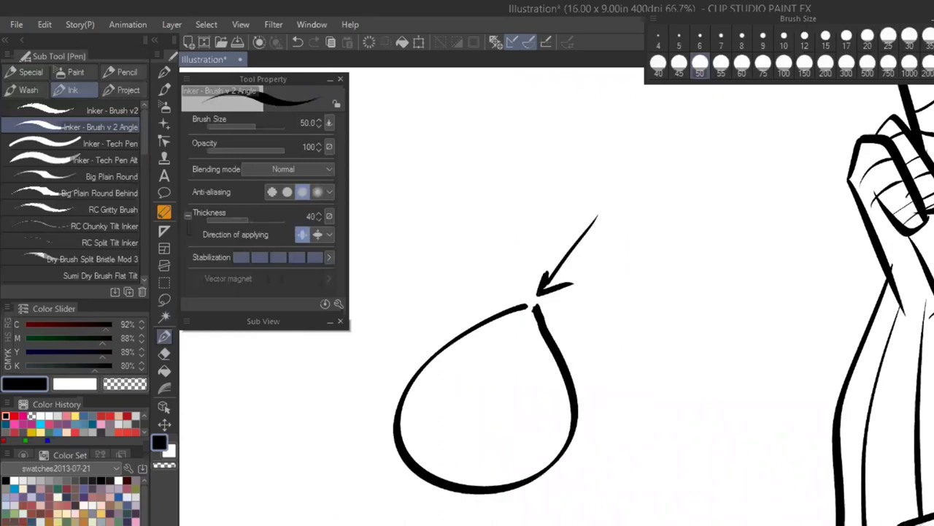
key("ctrl+z")
key("ctrl+z")
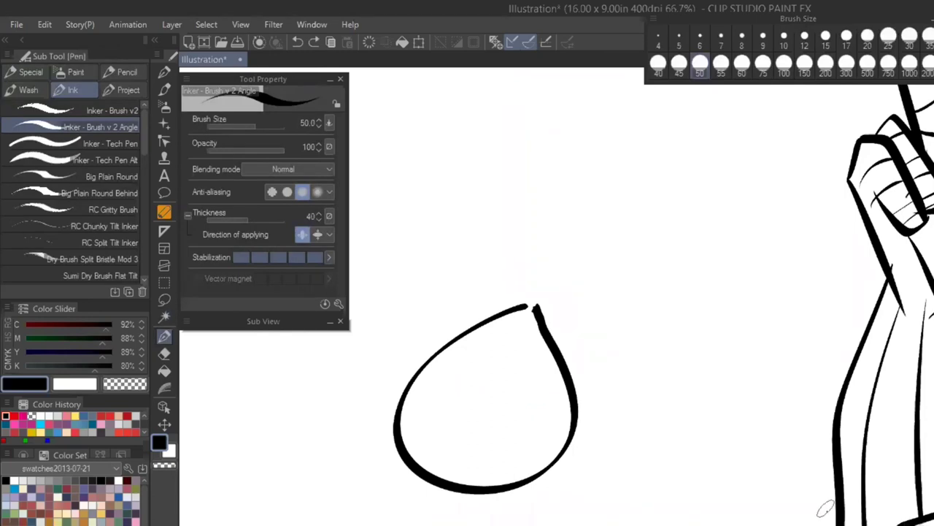
Fill the gapped loop with red (C10 M100 Y100 K0) using the Refer another layer fill with Close gap enabled.
key("g")
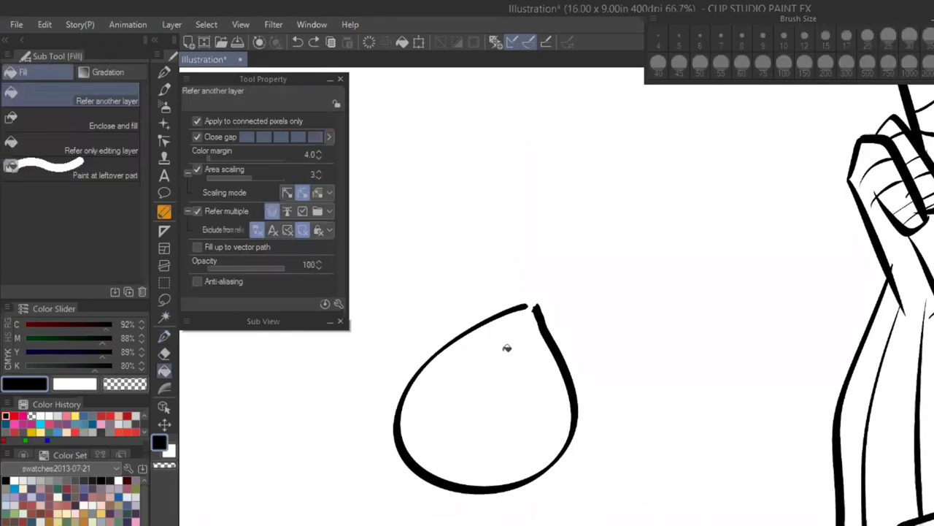
left_click(473, 26)
left_click_drag(519, 426, 534, 409)
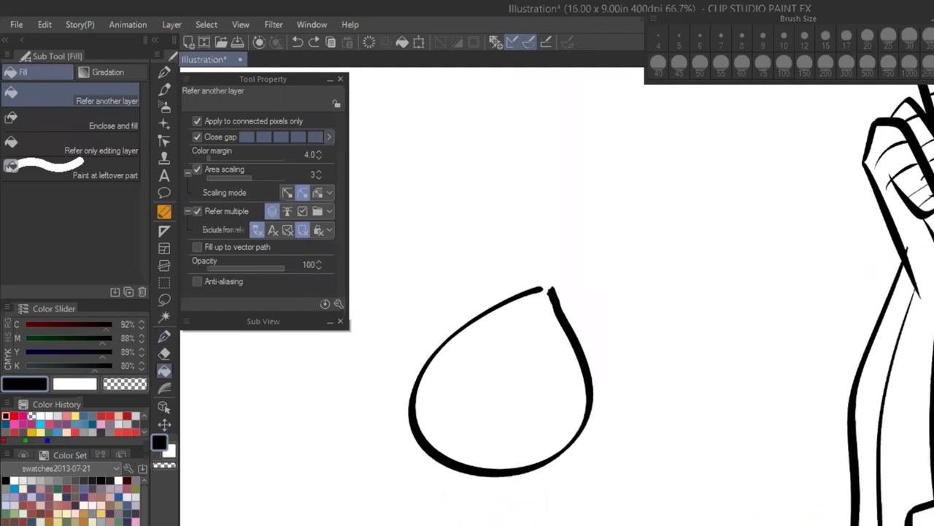
left_click(529, 391)
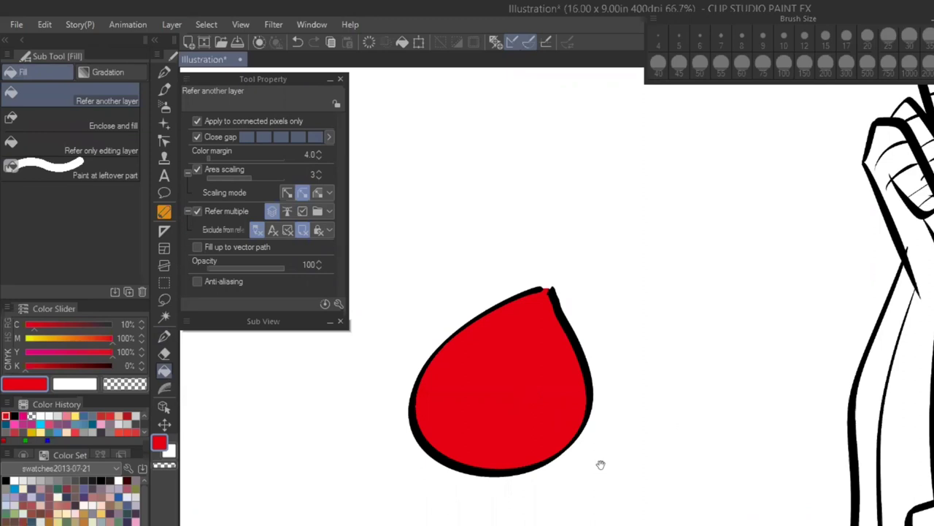
Undo the loop's red fill.
left_click_drag(601, 464, 525, 485)
left_click_drag(630, 478, 543, 524)
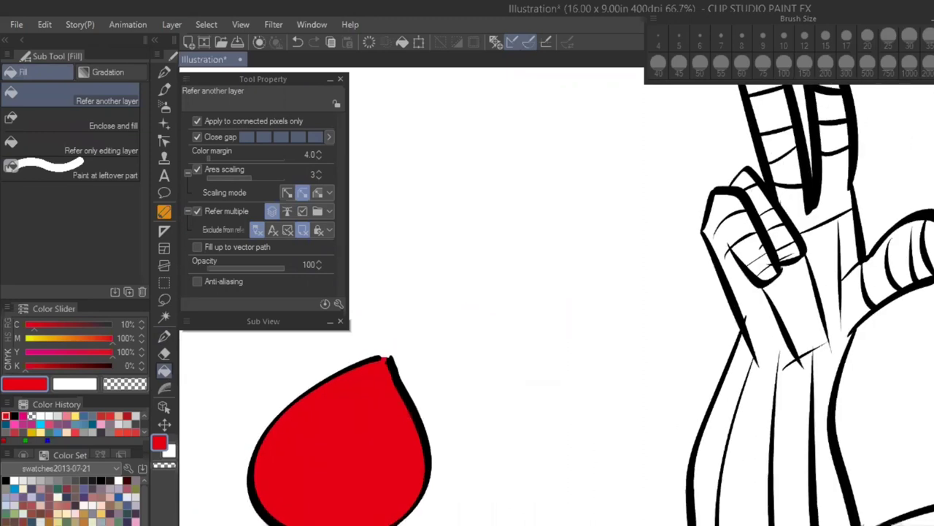
scroll(610, 523, "left", 3)
key("ctrl+z")
left_click_drag(609, 523, 630, 501)
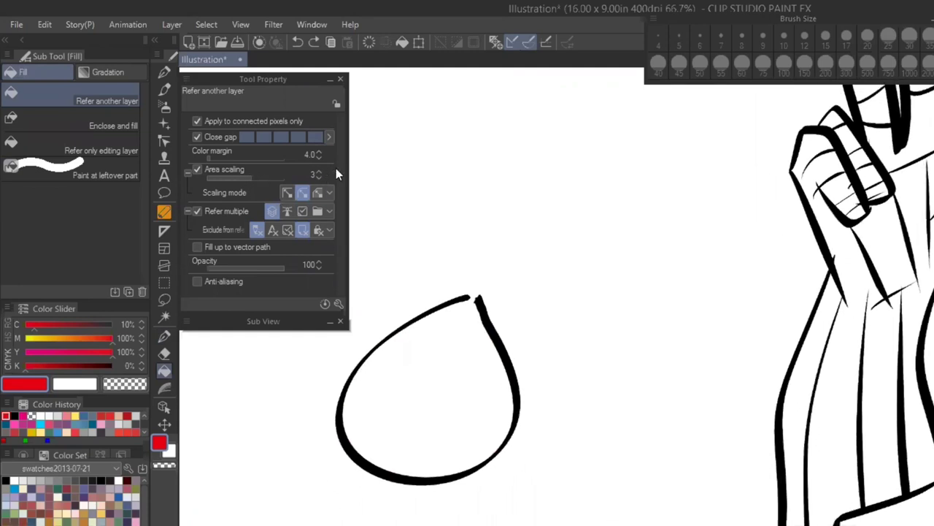
Set the fill's Area scaling to 0, refill the loop with red, and inspect the fill's edge against the ink line.
left_click(319, 177)
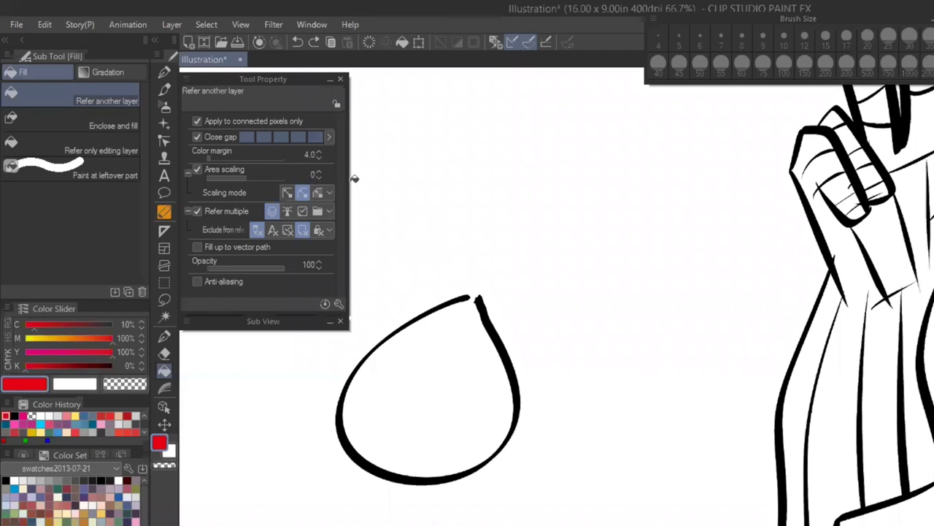
left_click_drag(557, 369, 701, 353)
left_click_drag(620, 374, 674, 369)
left_click(674, 369)
left_click_drag(741, 307, 630, 459)
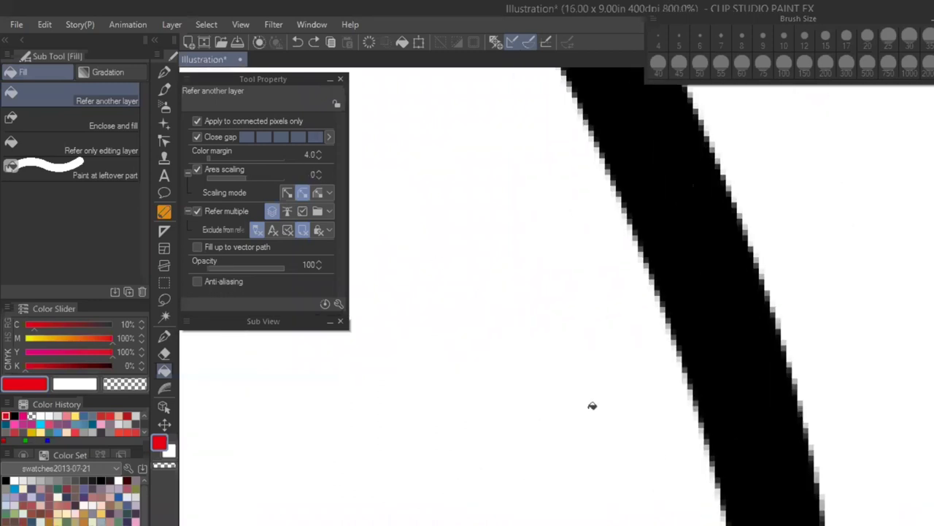
left_click(576, 398)
scroll(756, 413, "up", 4)
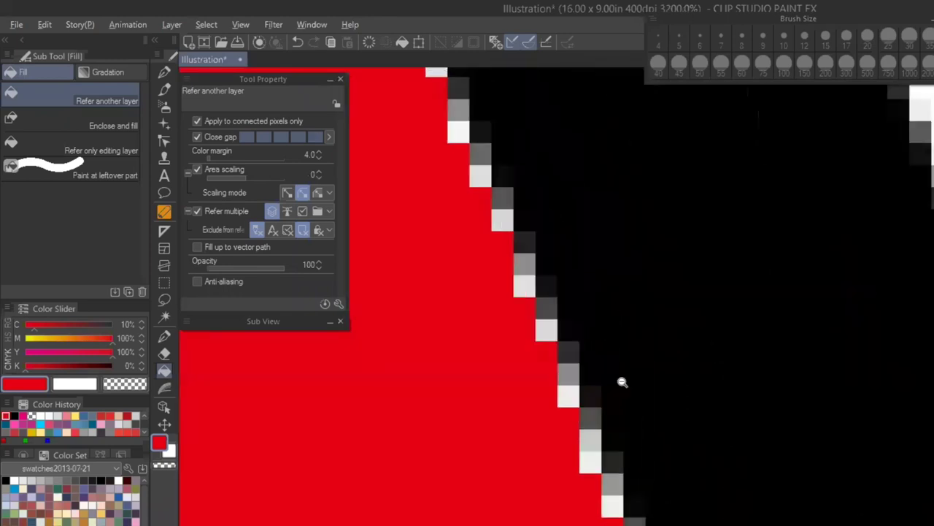
scroll(621, 379, "down", 1)
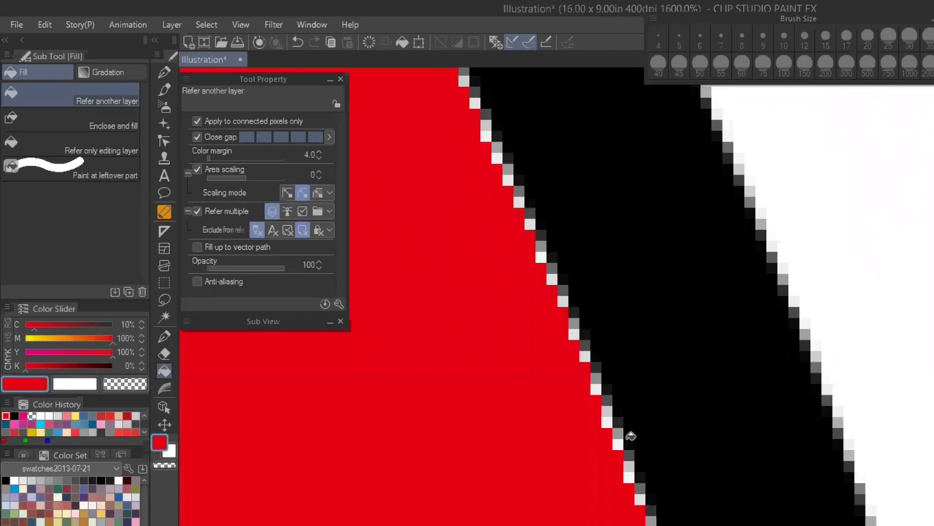
Undo the unscaled fill, set Area scaling to 3, and fill the loop with red again.
key("ctrl+z")
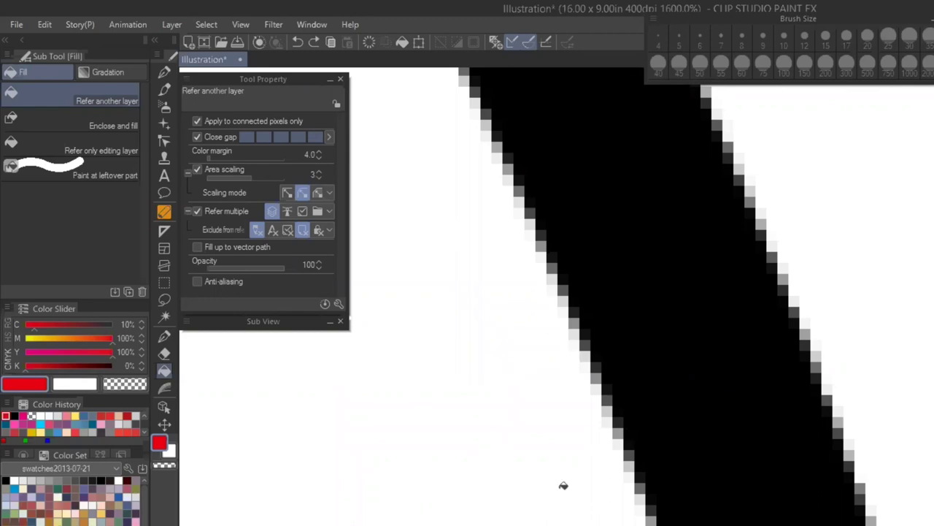
left_click(445, 350)
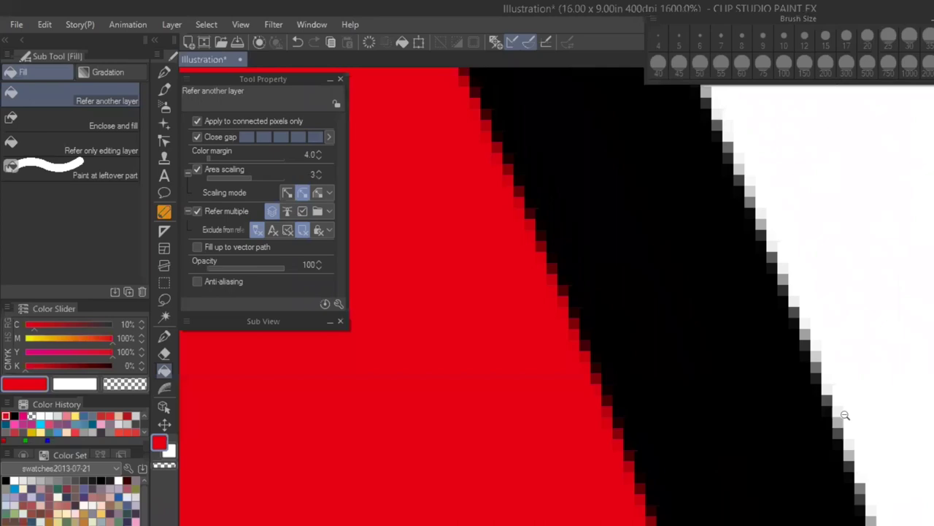
left_click(726, 447, "alt")
left_click(721, 451, "alt")
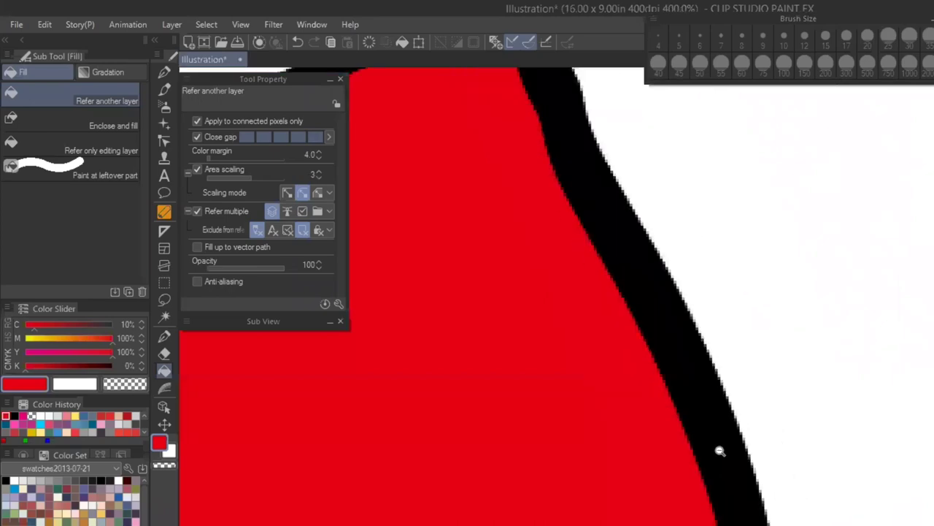
left_click(722, 450, "alt")
left_click(722, 452, "alt")
left_click_drag(779, 525, 771, 521)
left_click(772, 522, "alt")
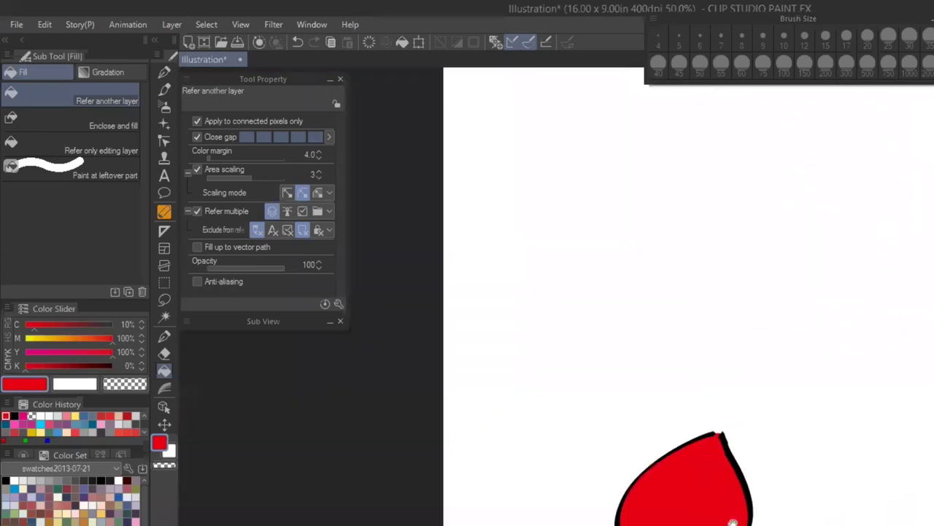
left_click_drag(873, 525, 562, 509)
left_click_drag(861, 420, 713, 444)
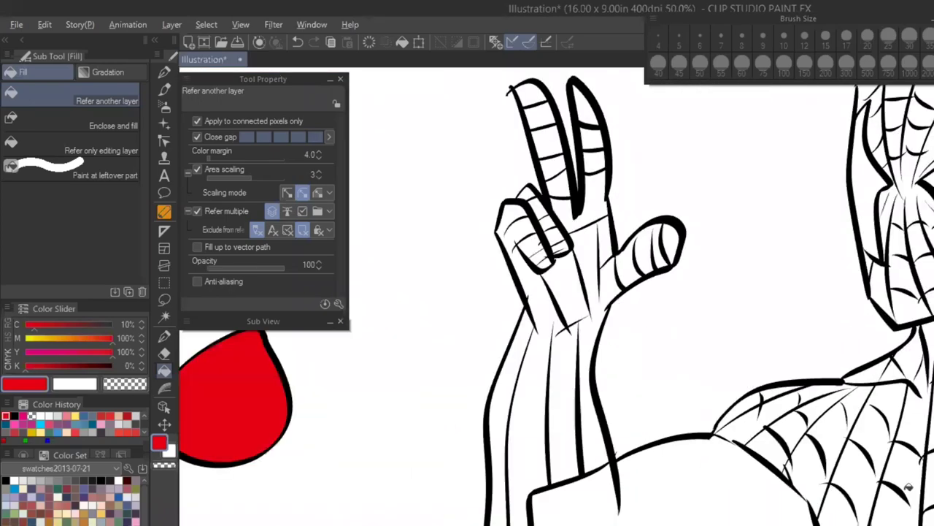
left_click(896, 520, "alt")
left_click_drag(897, 520, 701, 461)
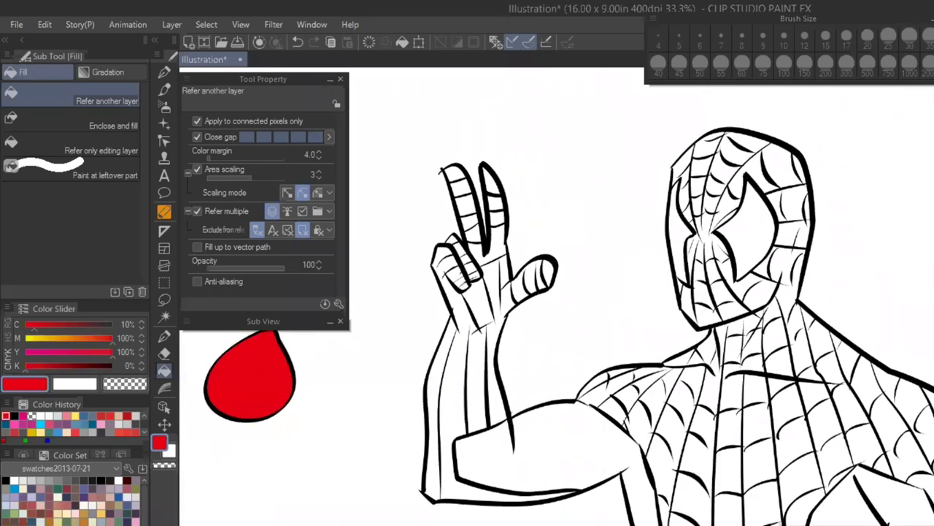
mouse_move(911, 521)
left_mouse_down()
mouse_move(842, 482)
mouse_move(838, 494)
left_mouse_up()
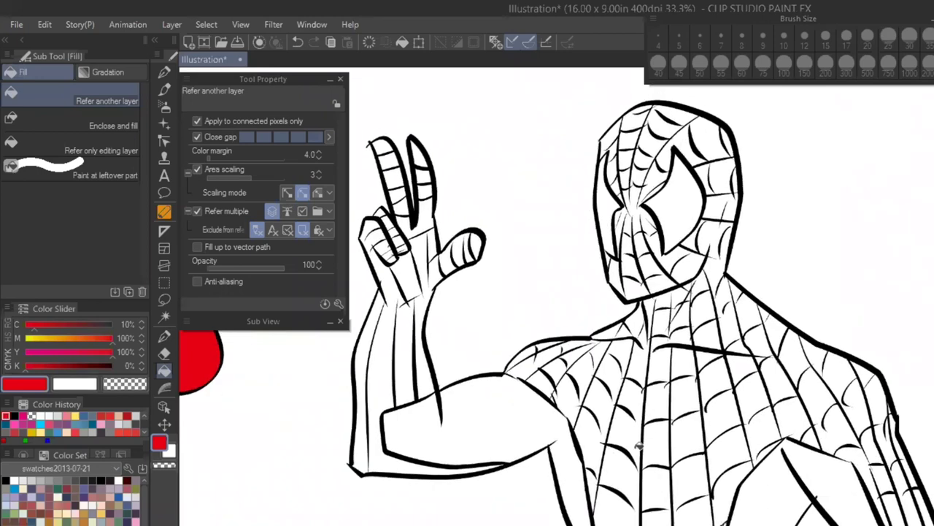
left_click_drag(468, 255, 459, 278)
left_click(106, 93)
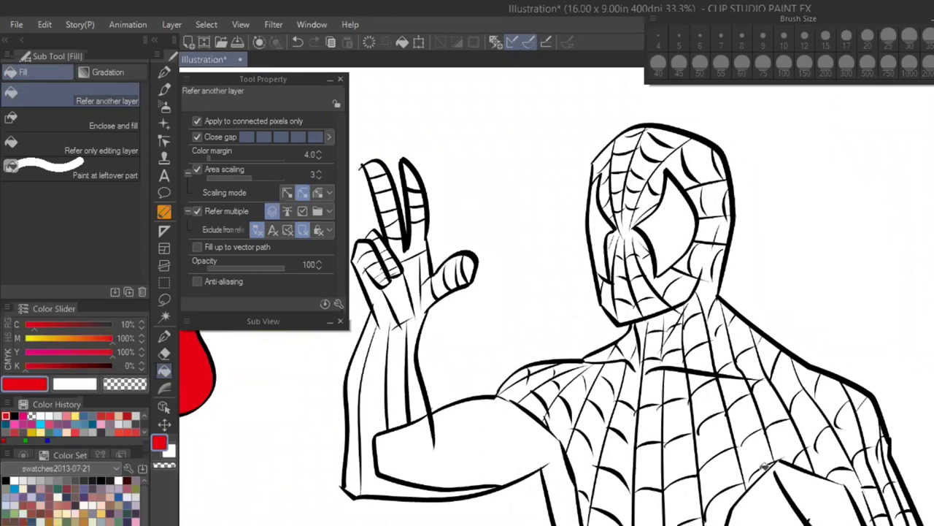
left_click_drag(679, 425, 687, 412)
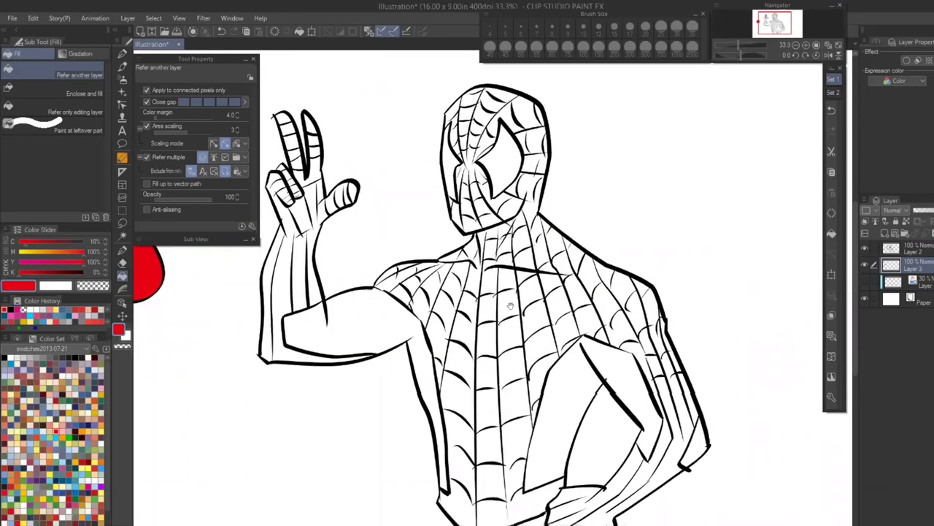
Fill the figure's chest, neck and jaw with red (C10 M100 Y100 K0), and toggle Layer 2's visibility to check the ink.
left_click_drag(511, 307, 510, 300)
mouse_move(526, 246)
left_mouse_down()
mouse_move(535, 292)
mouse_move(511, 406)
mouse_move(506, 314)
mouse_move(498, 338)
mouse_move(489, 300)
mouse_move(497, 490)
mouse_move(479, 485)
mouse_move(461, 384)
mouse_move(480, 259)
mouse_move(492, 261)
mouse_move(495, 238)
mouse_move(497, 275)
mouse_move(573, 333)
mouse_move(554, 239)
mouse_move(598, 319)
mouse_move(602, 285)
mouse_move(625, 321)
mouse_move(567, 241)
mouse_move(520, 239)
mouse_move(540, 156)
mouse_move(531, 129)
mouse_move(504, 232)
mouse_move(513, 211)
mouse_move(528, 275)
left_mouse_up()
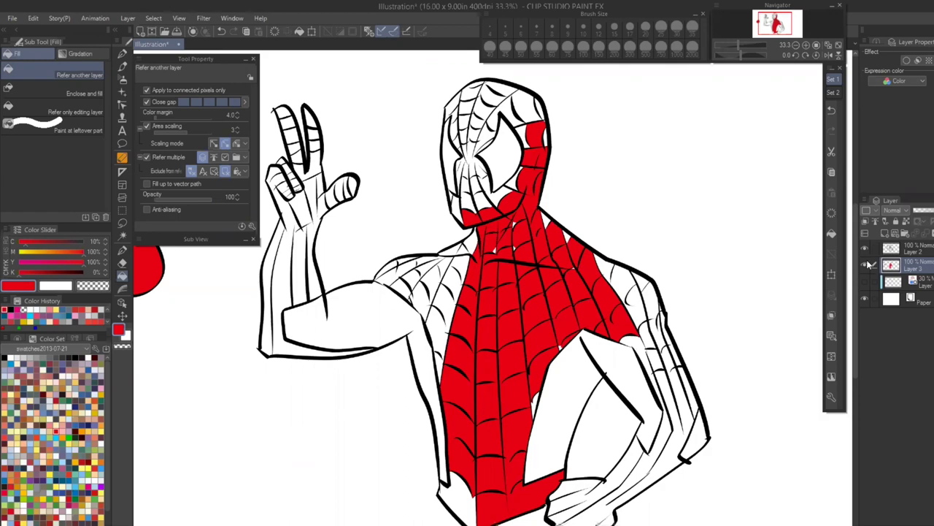
left_click(866, 248)
left_click(866, 249)
Fill the web cells across the raised arm's shoulder and side of the chest with red, undoing one fill along the way.
left_click(447, 314)
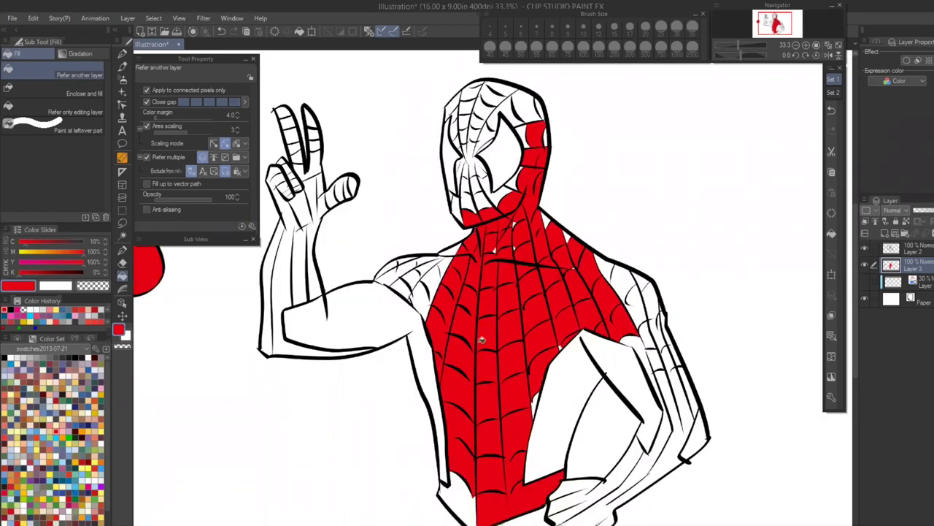
key("ctrl+z")
left_click(424, 302)
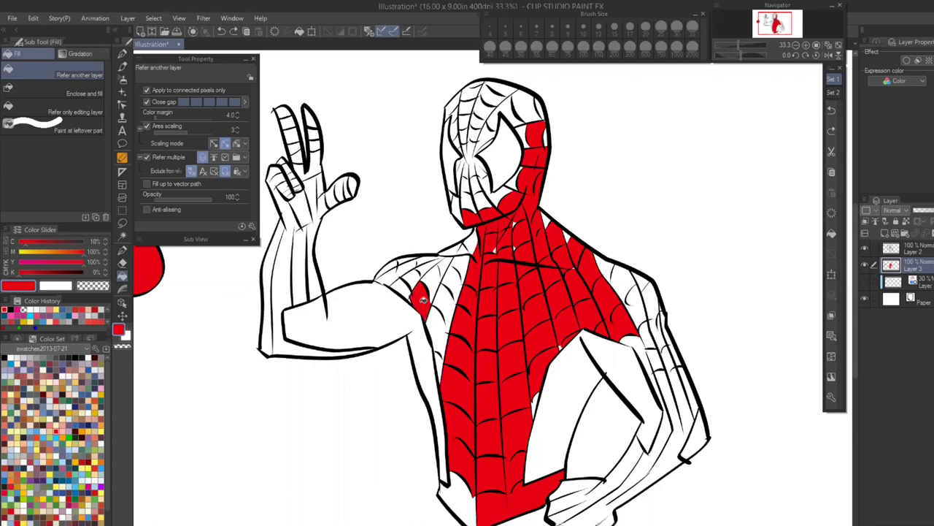
left_click_drag(428, 295, 442, 337)
left_click_drag(389, 276, 452, 273)
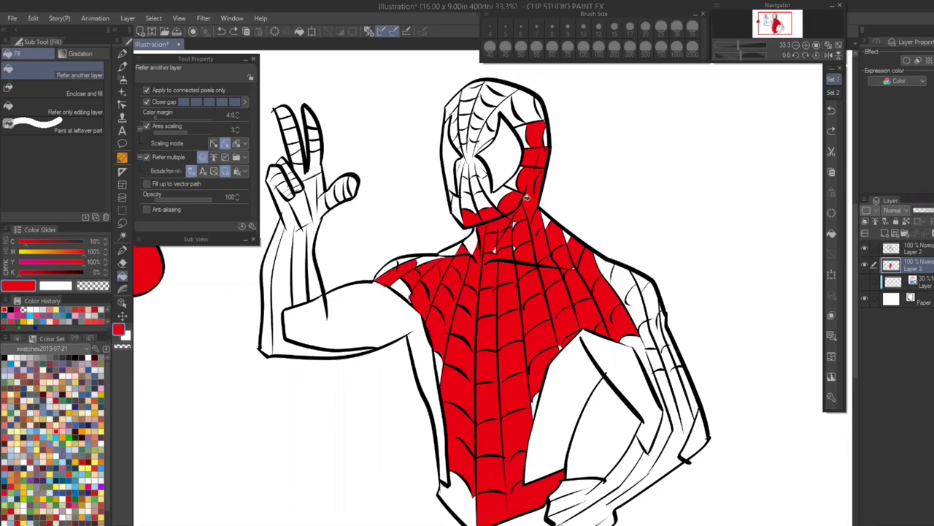
Fill the mask's upper and lower web cells and the lowered arm with red in continuous strokes.
mouse_move(529, 109)
left_mouse_down()
mouse_move(479, 92)
mouse_move(477, 171)
left_mouse_up()
left_click_drag(496, 201, 483, 193)
mouse_move(592, 289)
left_mouse_down()
mouse_move(652, 326)
mouse_move(679, 406)
mouse_move(679, 443)
mouse_move(600, 491)
left_mouse_up()
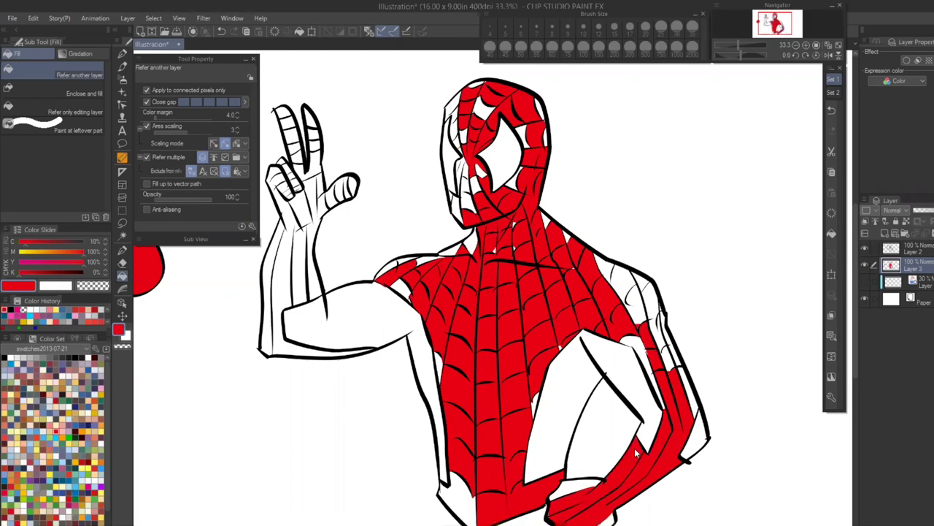
Pick blue (C83 M59 Y8 K0) and fill the raised upper arm, the adjoining torso side and the waist corner.
left_click(85, 420)
scroll(671, 401, "down", 2)
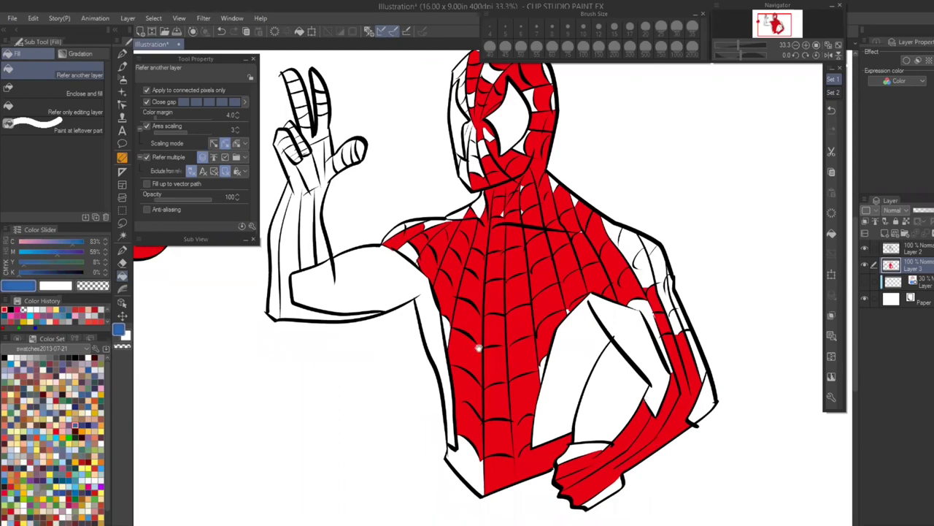
scroll(479, 349, "up", 1)
left_click(381, 277)
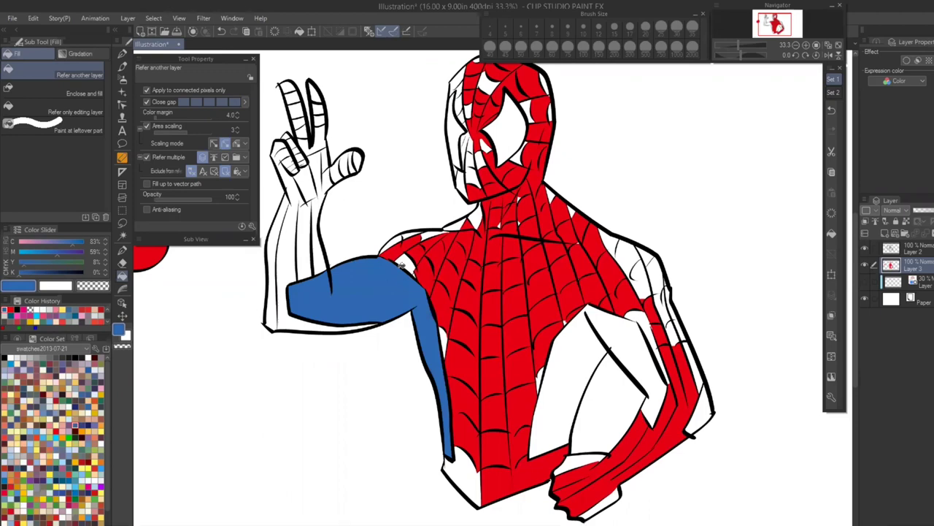
left_click(401, 265)
left_click(467, 482)
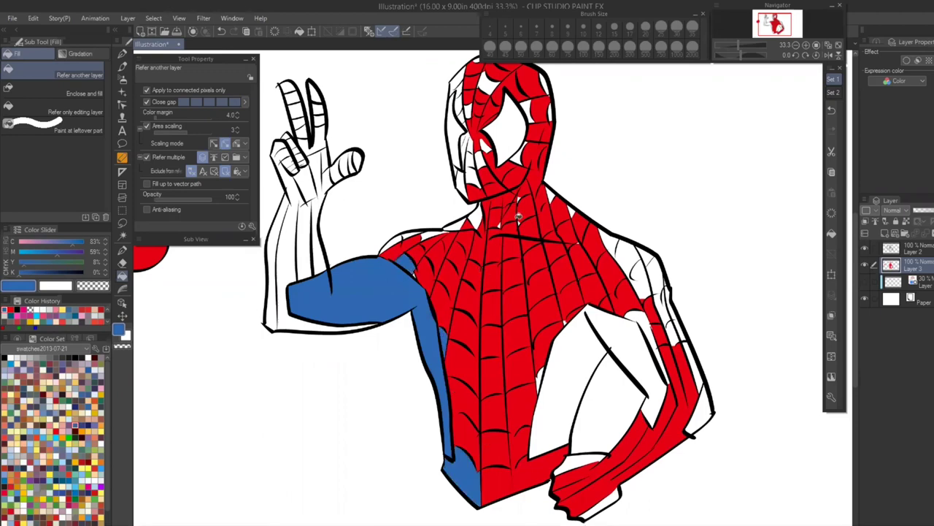
Fill the mask's eye and adjacent cells, the other torso side, the lowered arm's patches and a raised forearm strip with blue.
left_click(510, 135)
left_click(468, 143)
left_click(473, 172)
left_click(571, 370)
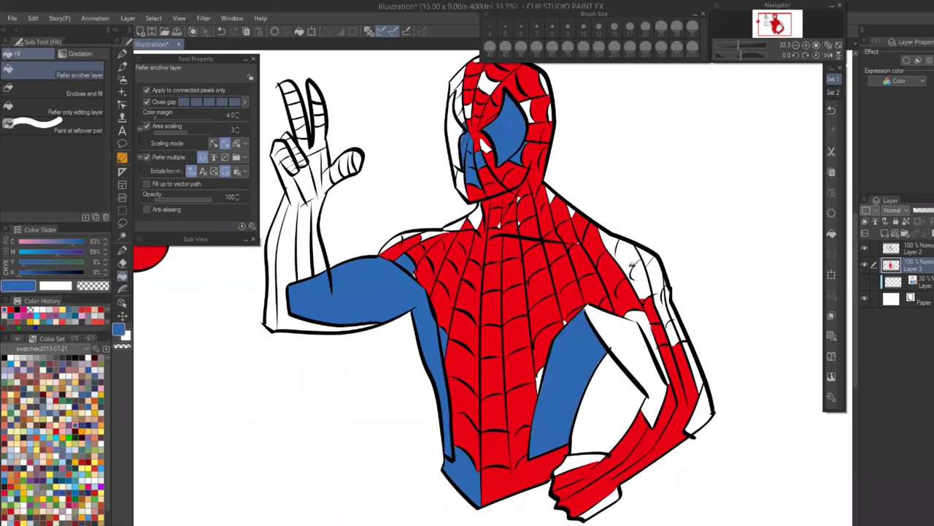
left_click(634, 347)
left_click(629, 263)
left_click(640, 318)
left_click(672, 333)
left_click(306, 264)
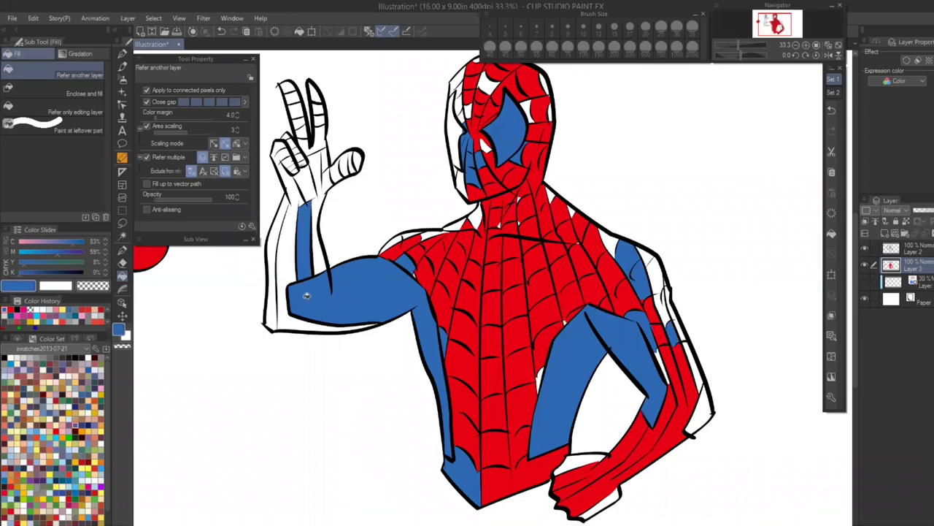
Sample the suit's red as the secondary color, and remove all the blue and red fills from Layer 3.
key("x")
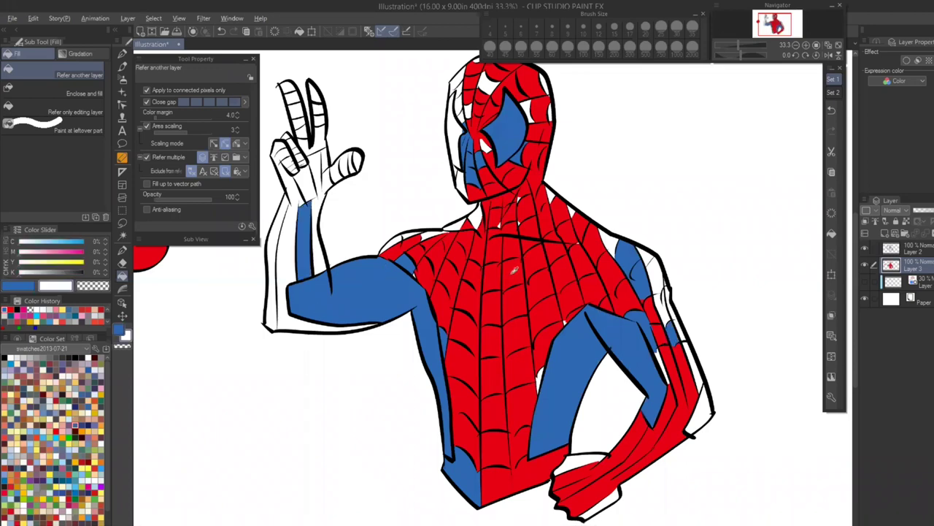
left_click(515, 270, "alt")
left_click_drag(726, 385, 723, 408)
key("ctrl+z")
key("ctrl+z")
key("ctrl+z")
key("ctrl+z")
key("ctrl+z")
key("ctrl+z")
key("ctrl+z")
key("ctrl+z")
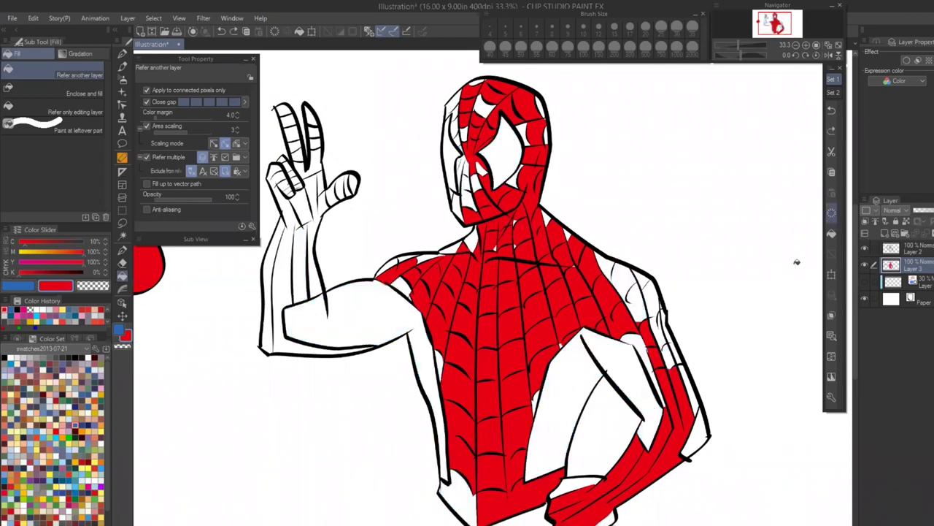
left_click(833, 214)
Switch to the Enclose and fill sub tool and enable Area scaling at 3.
left_click_drag(405, 314, 381, 308)
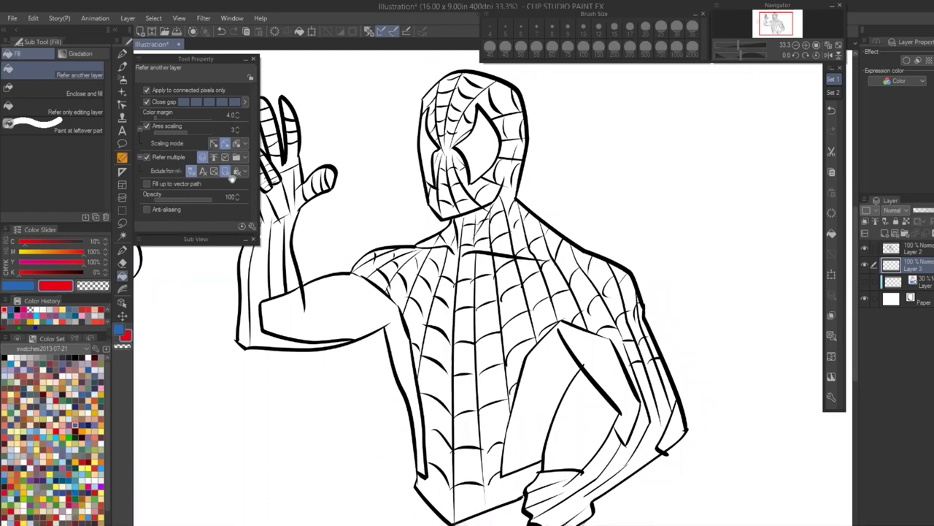
left_click(81, 93)
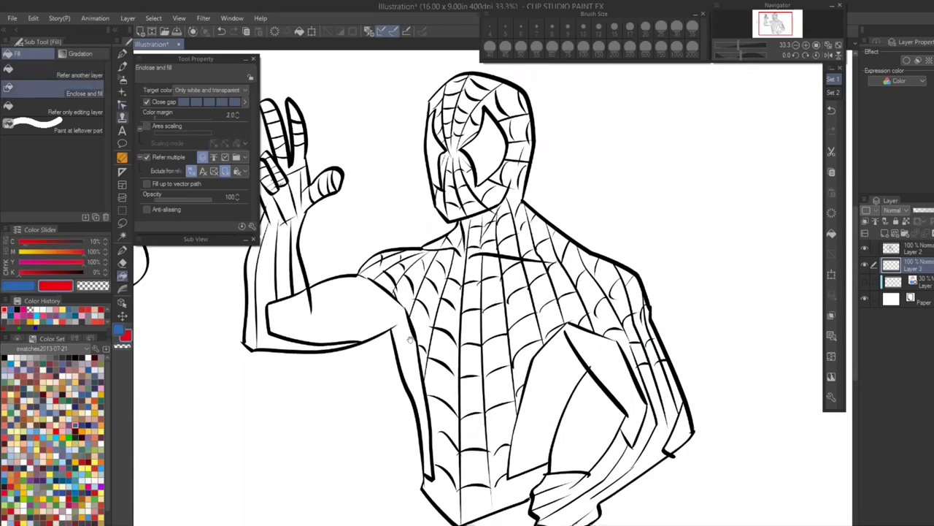
mouse_move(407, 341)
left_mouse_down()
mouse_move(415, 351)
mouse_move(407, 354)
left_mouse_up()
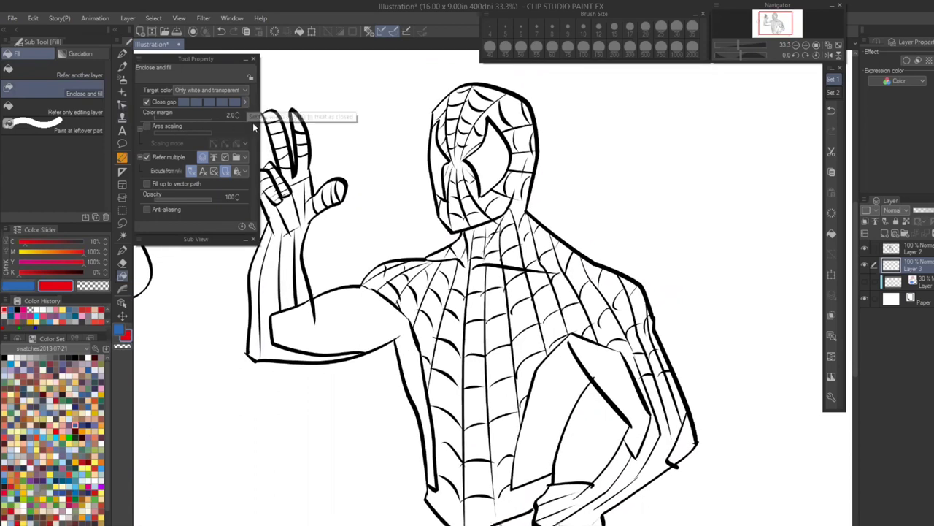
left_click(147, 125)
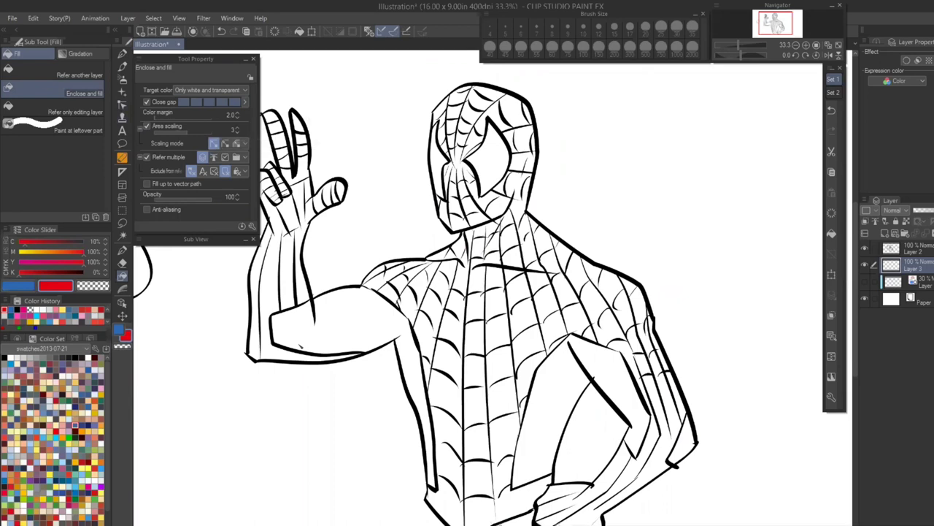
Review the Target color options, keeping Only white and transparent, and toggle the Paper layer's visibility to examine the canvas transparency.
left_click(244, 90)
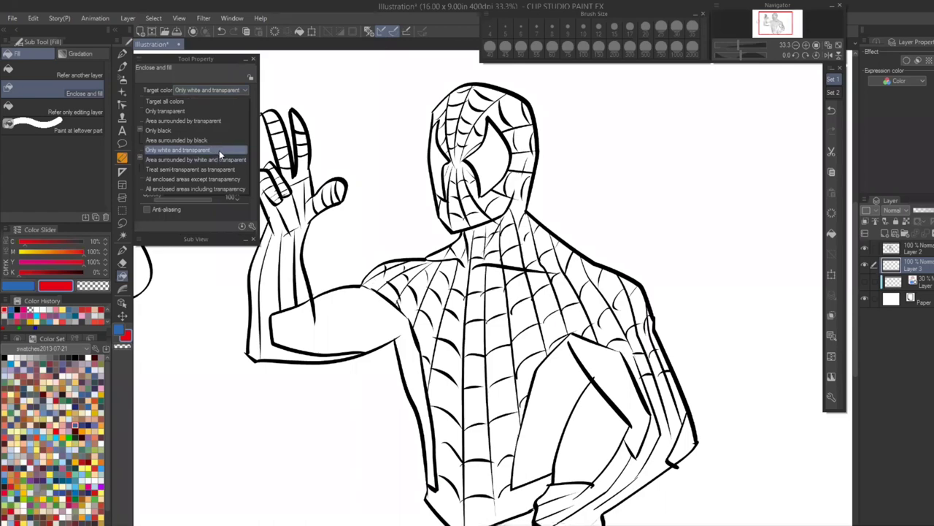
left_click(253, 83)
left_click_drag(506, 372, 523, 374)
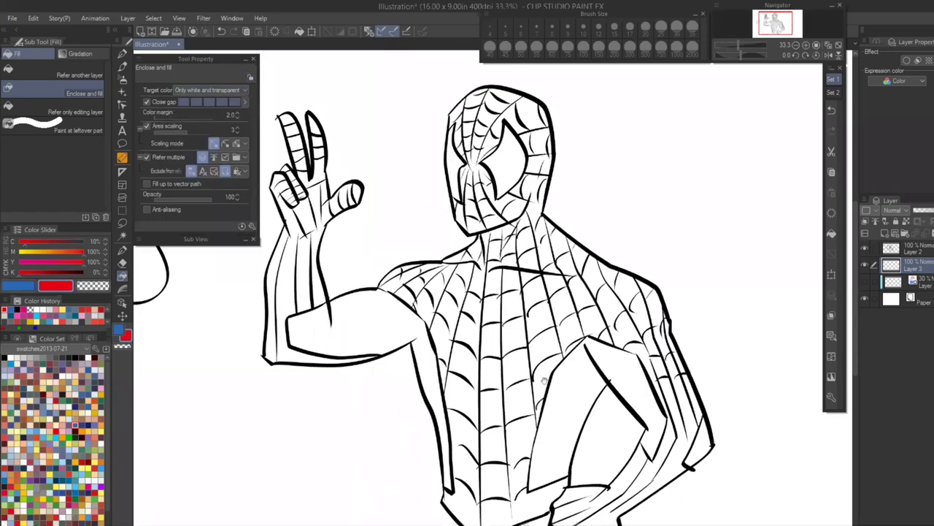
mouse_move(606, 415)
left_mouse_down()
mouse_move(576, 407)
mouse_move(594, 412)
mouse_move(734, 365)
left_mouse_up()
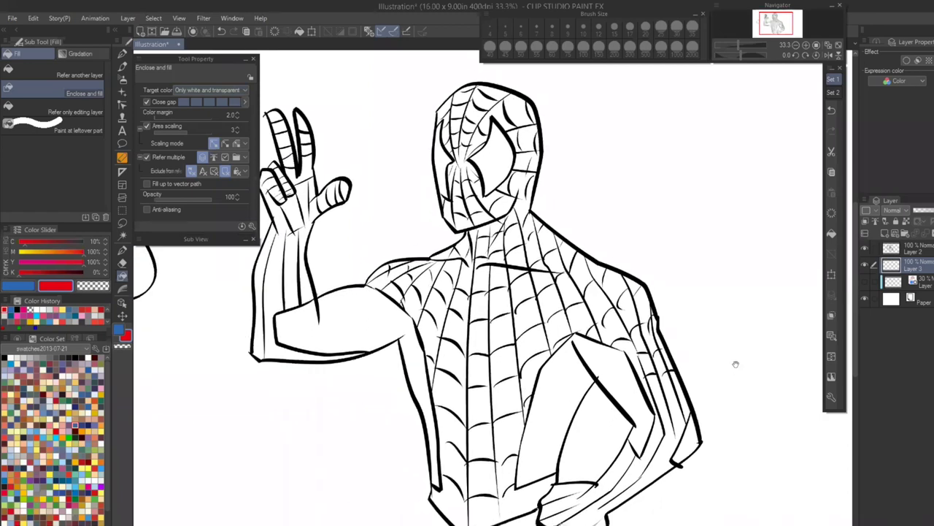
left_click(865, 300)
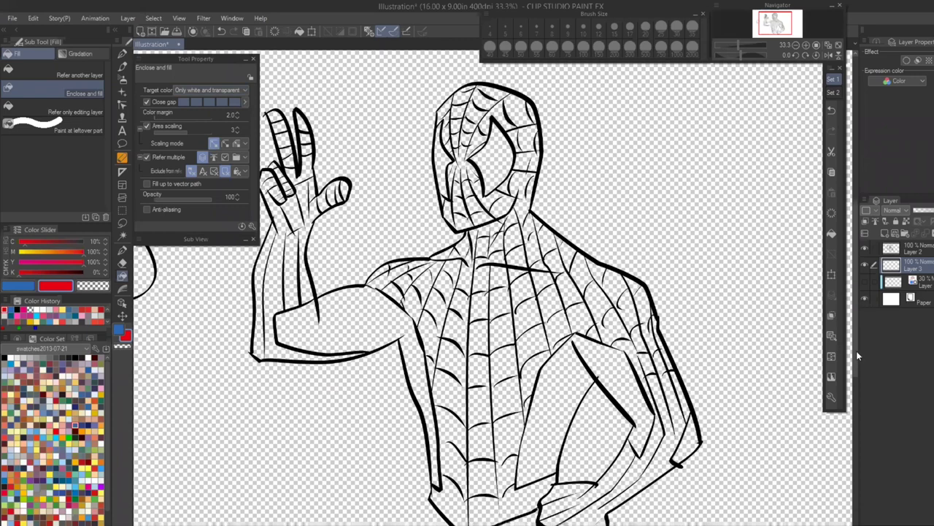
left_click(865, 299)
Enclose the raised hand and forearm with a freehand loop to fill their web cells with red.
mouse_move(657, 317)
left_mouse_down()
mouse_move(636, 313)
mouse_move(636, 271)
mouse_move(609, 186)
mouse_move(712, 261)
left_mouse_up()
left_click_drag(581, 194, 689, 248)
left_click_drag(564, 364, 610, 300)
mouse_move(464, 318)
left_mouse_down()
mouse_move(498, 294)
mouse_move(491, 275)
mouse_move(417, 196)
left_mouse_up()
left_click_drag(814, 352, 709, 360)
mouse_move(521, 111)
left_mouse_down()
mouse_move(630, 159)
mouse_move(659, 191)
left_mouse_up()
left_click_drag(454, 178, 463, 176)
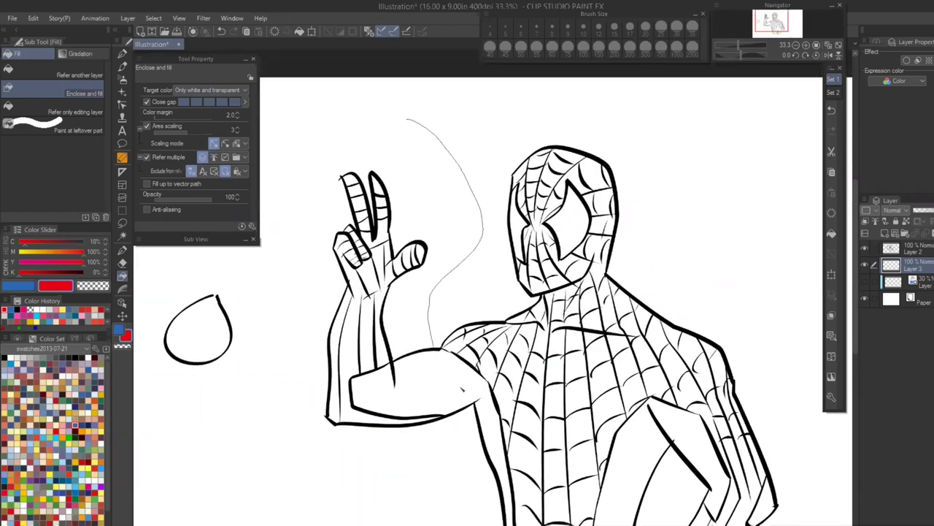
mouse_move(462, 389)
left_mouse_down()
mouse_move(349, 503)
mouse_move(329, 145)
left_mouse_up()
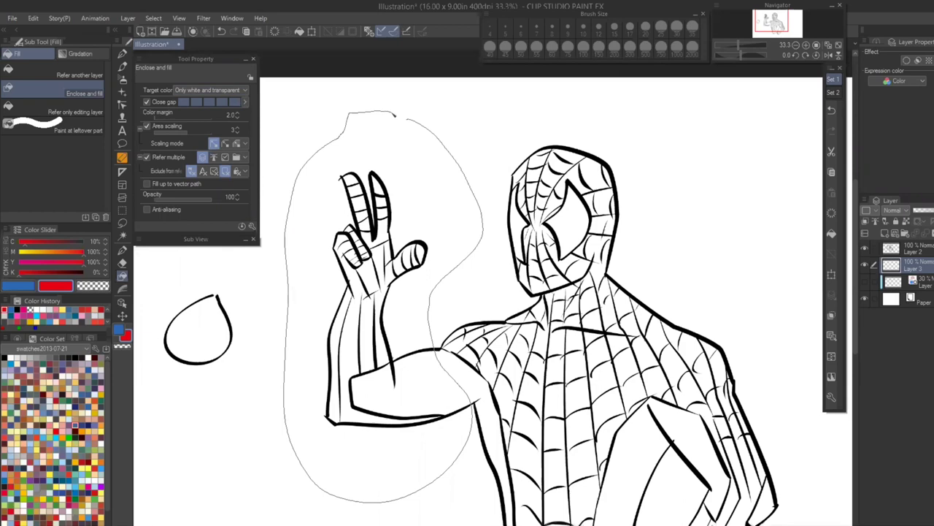
left_click_drag(388, 119, 389, 121)
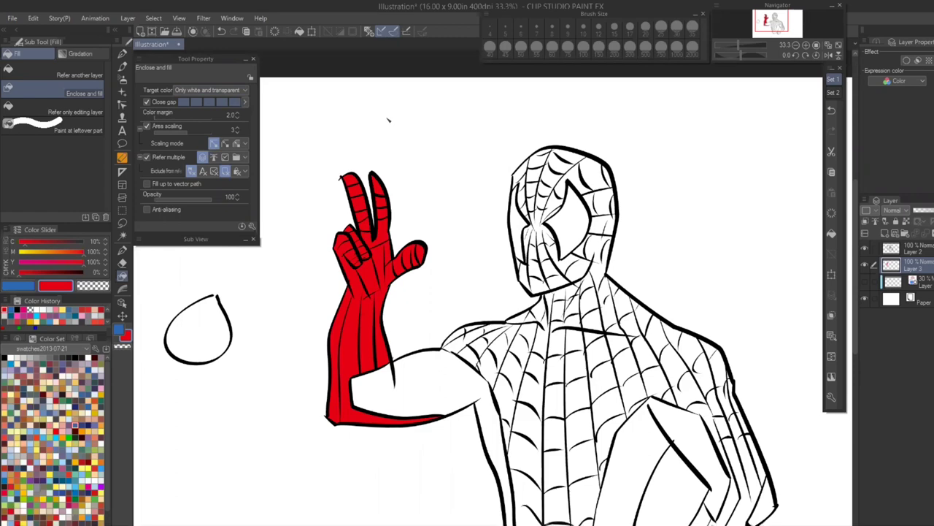
Enclose the shoulders and torso with a freehand loop to fill the chest's web pattern with red.
left_click_drag(598, 280, 591, 264)
mouse_move(677, 263)
left_mouse_down()
mouse_move(632, 221)
mouse_move(627, 192)
mouse_move(381, 269)
left_mouse_up()
left_click_drag(514, 203, 442, 351)
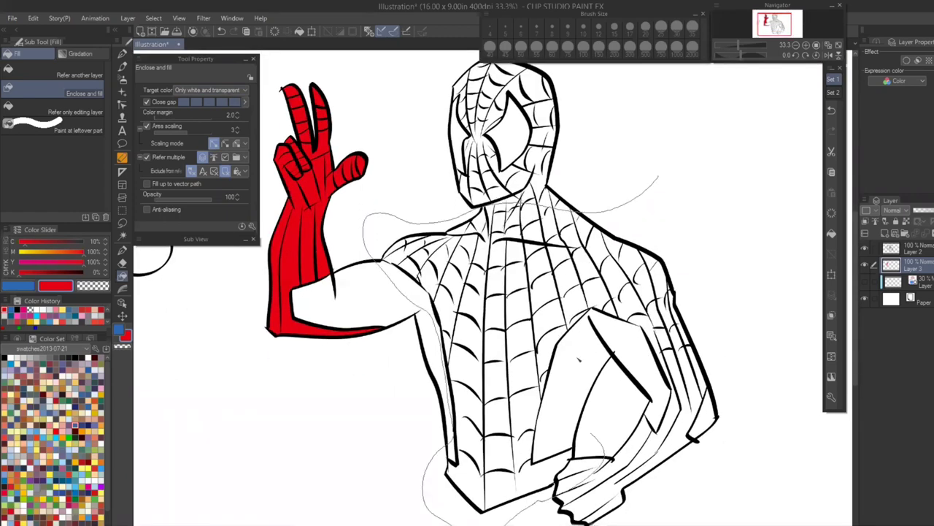
mouse_move(579, 359)
left_mouse_down()
mouse_move(702, 326)
mouse_move(737, 227)
mouse_move(716, 192)
mouse_move(576, 189)
left_mouse_up()
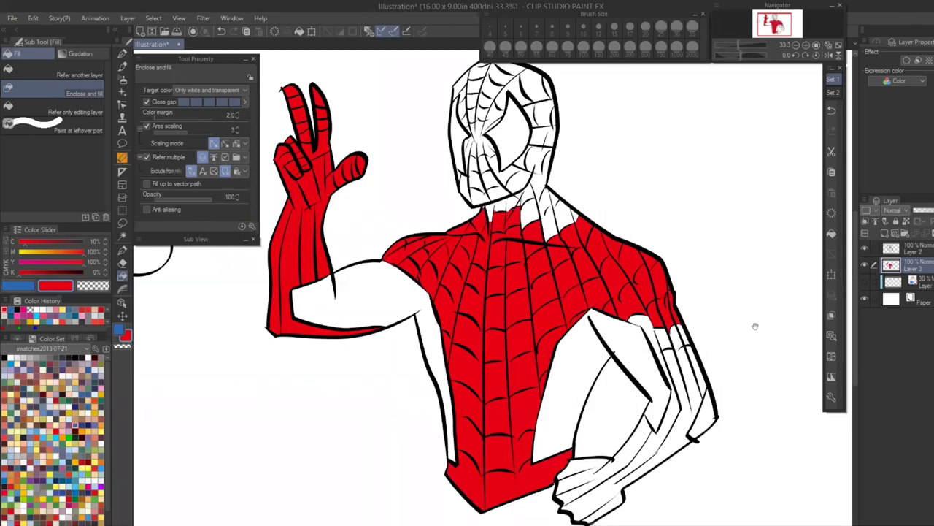
Undo one enclosing fill, and enclose the head, neck and lowered arm to fill their remaining cells with red.
left_click_drag(756, 326, 680, 272)
mouse_move(653, 216)
left_mouse_down()
mouse_move(549, 248)
mouse_move(541, 364)
mouse_move(438, 456)
mouse_move(726, 302)
mouse_move(694, 183)
left_mouse_up()
key("ctrl+z")
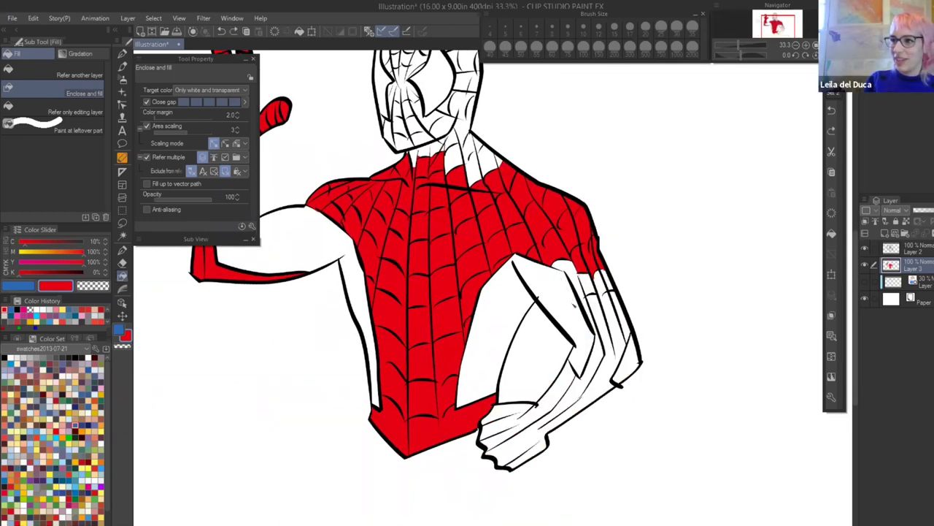
mouse_move(634, 215)
left_mouse_down()
mouse_move(574, 358)
mouse_move(555, 504)
mouse_move(698, 201)
mouse_move(707, 253)
left_mouse_up()
mouse_move(621, 174)
left_mouse_down()
mouse_move(691, 332)
mouse_move(665, 297)
left_mouse_up()
mouse_move(599, 152)
left_mouse_down()
mouse_move(542, 397)
mouse_move(601, 157)
left_mouse_up()
left_click_drag(721, 371, 723, 307)
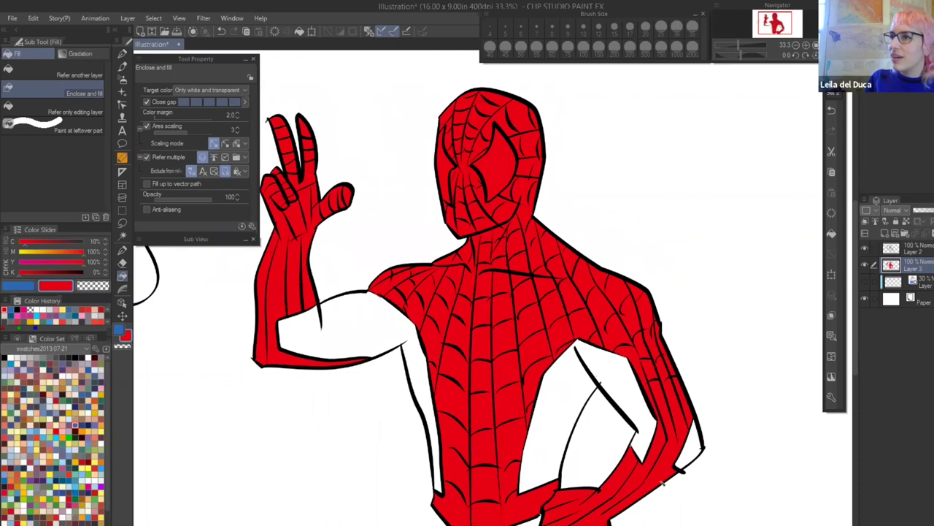
Switch to the Refer another layer fill, sample white from the canvas, and fill both of the mask's eyes with it.
left_click(97, 77)
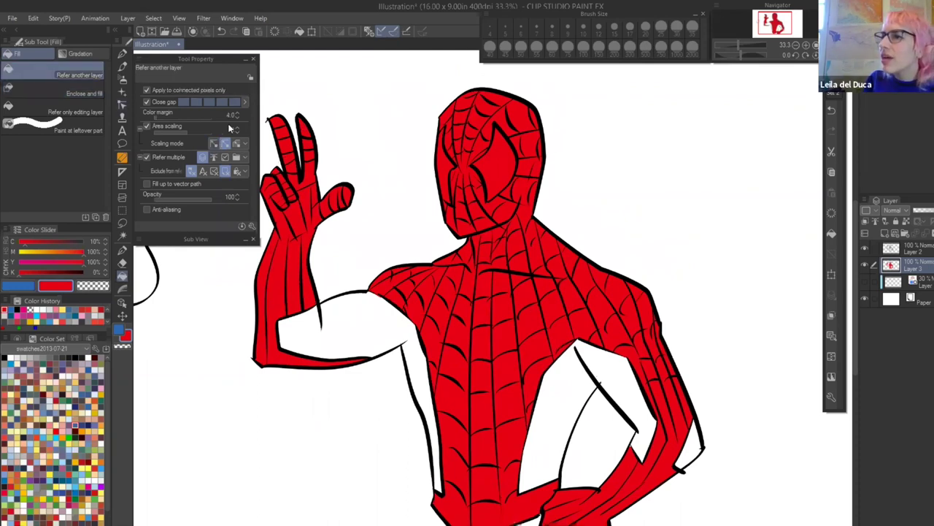
left_click(343, 423, "alt")
left_click(497, 156)
left_click(445, 168)
left_click_drag(325, 378, 347, 360)
Switch to blue (C83 M59 Y8 K0) and fill the raised upper arm, torso sides, lowered inner arm and elbow patch.
key("x")
left_click(463, 358)
left_click(587, 366)
left_click(635, 351)
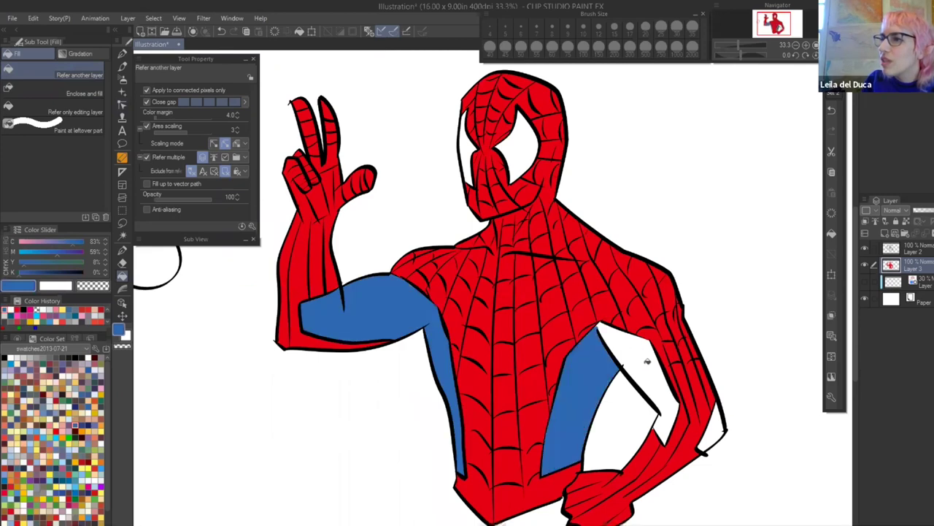
left_click(700, 423)
Examine the colored figure as a whole, and make the ink layer, Layer 2, active.
scroll(750, 450, "down", 2)
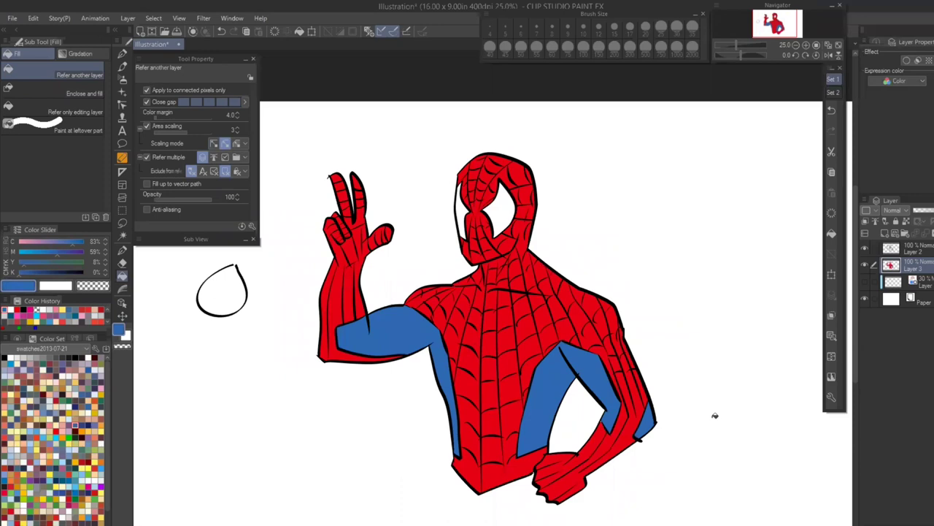
scroll(715, 416, "down", 2)
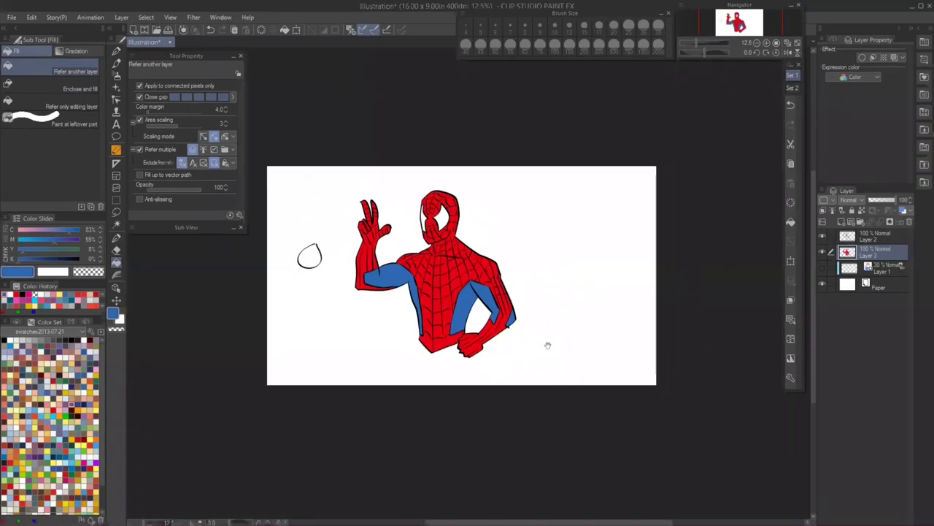
scroll(548, 344, "up", 3)
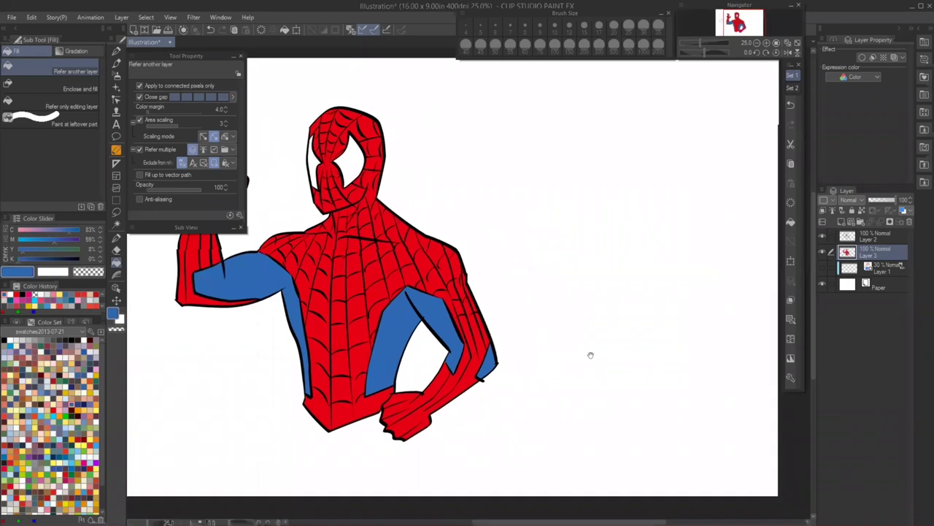
left_click_drag(591, 355, 564, 356)
left_click(875, 236)
mouse_move(498, 228)
left_mouse_down()
mouse_move(476, 228)
mouse_move(484, 214)
left_mouse_up()
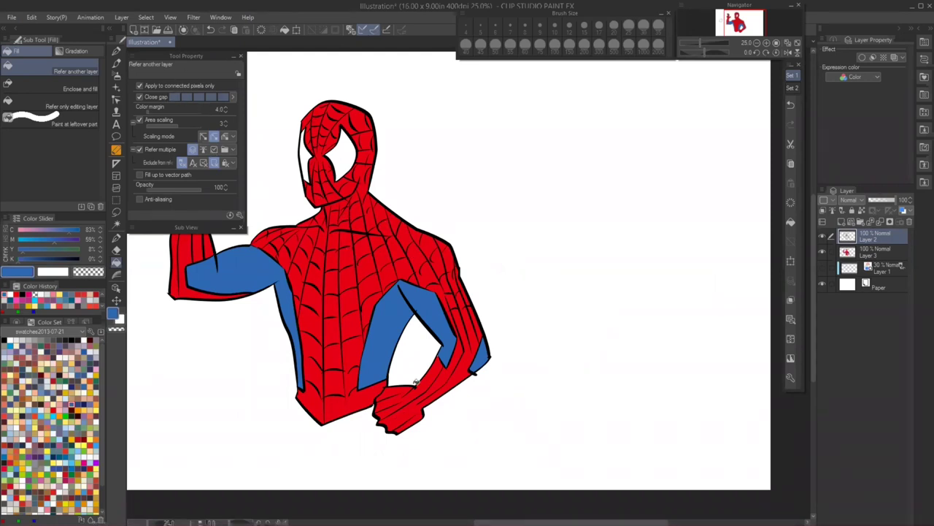
mouse_move(415, 369)
left_mouse_down()
mouse_move(445, 364)
mouse_move(430, 373)
mouse_move(374, 373)
left_mouse_up()
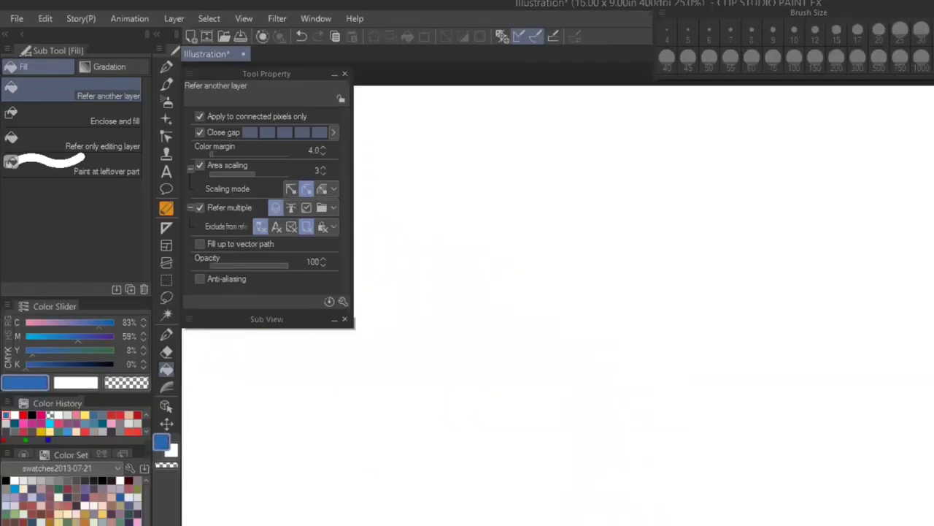
left_click_drag(605, 486, 448, 484)
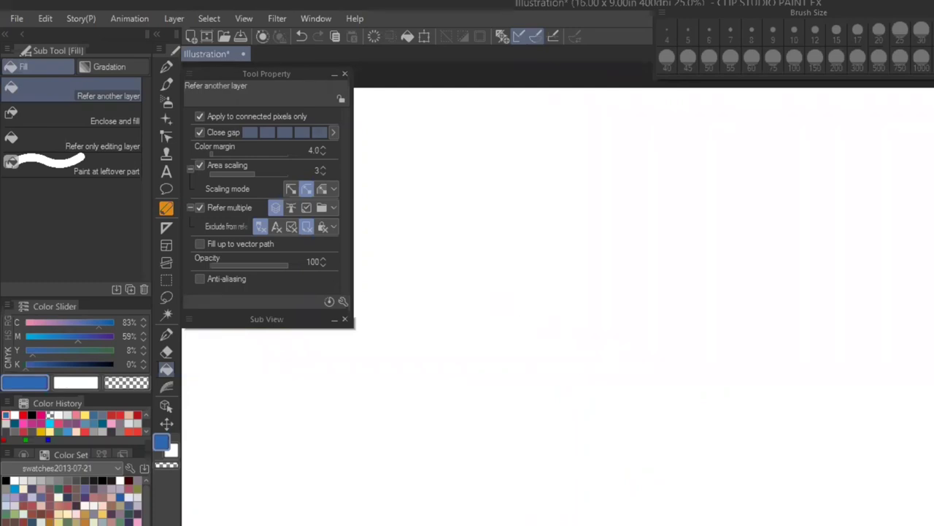
Place a wide ellipse with the Figure ruler across the middle of the canvas.
left_click(165, 228)
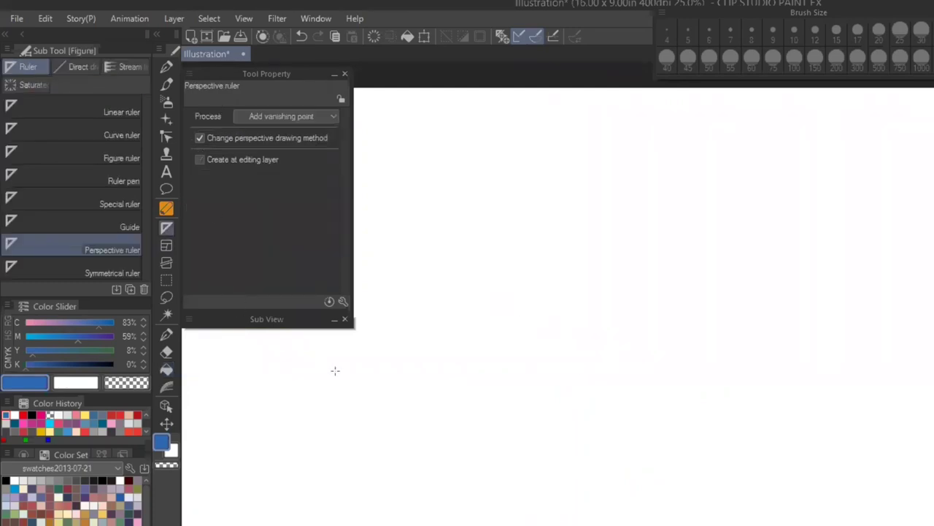
left_click(121, 134)
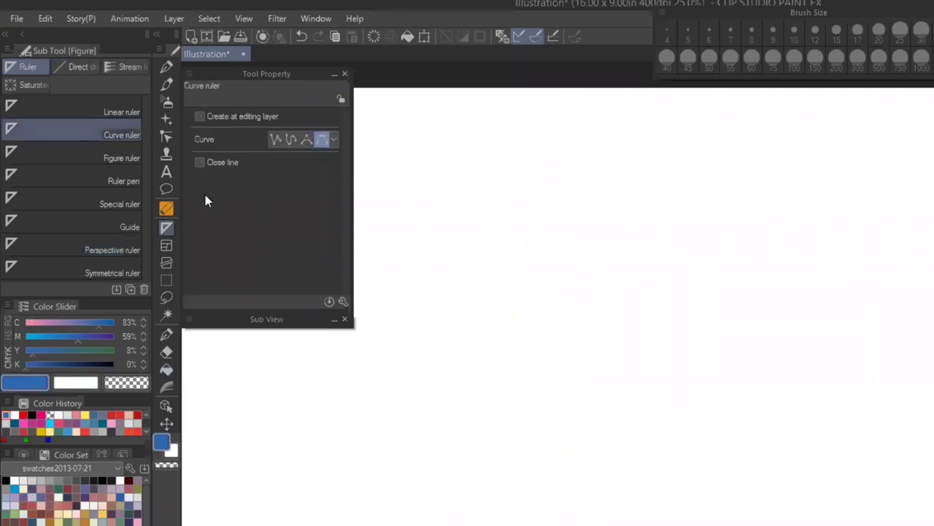
left_click(137, 153)
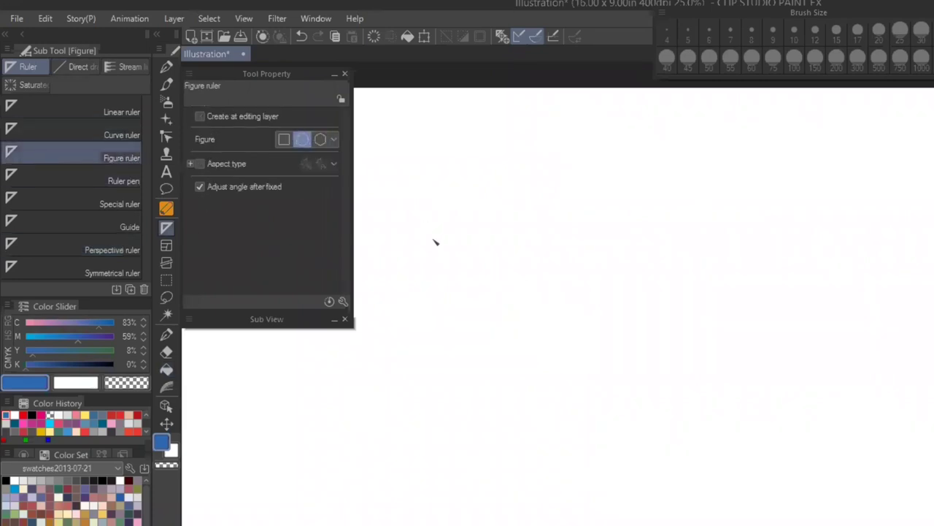
left_click_drag(431, 227, 837, 496)
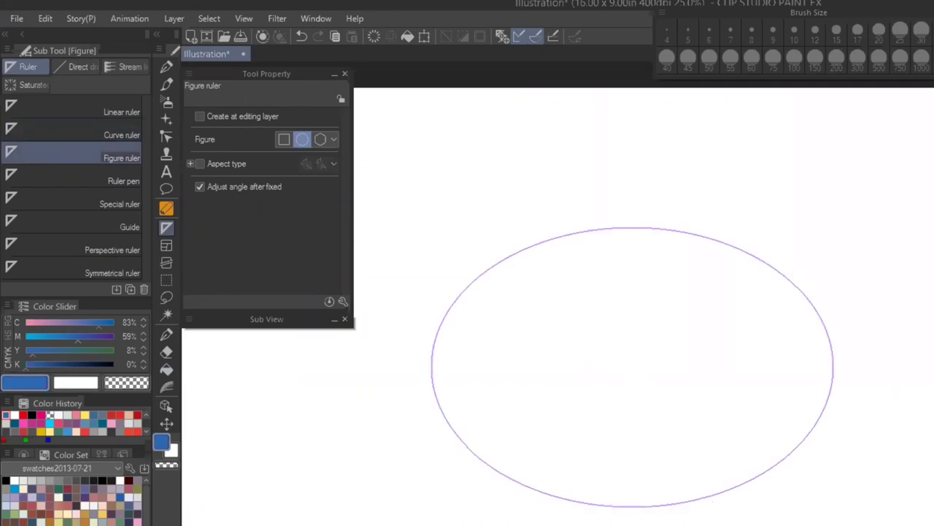
Ink along the ellipse ruler in black with Inker - Brush v 2 Angle at size 50, and hide the ruler and its ink.
key("p")
mouse_move(637, 271)
left_mouse_down()
mouse_move(782, 299)
mouse_move(513, 450)
mouse_move(451, 362)
left_mouse_up()
key("ctrl+1")
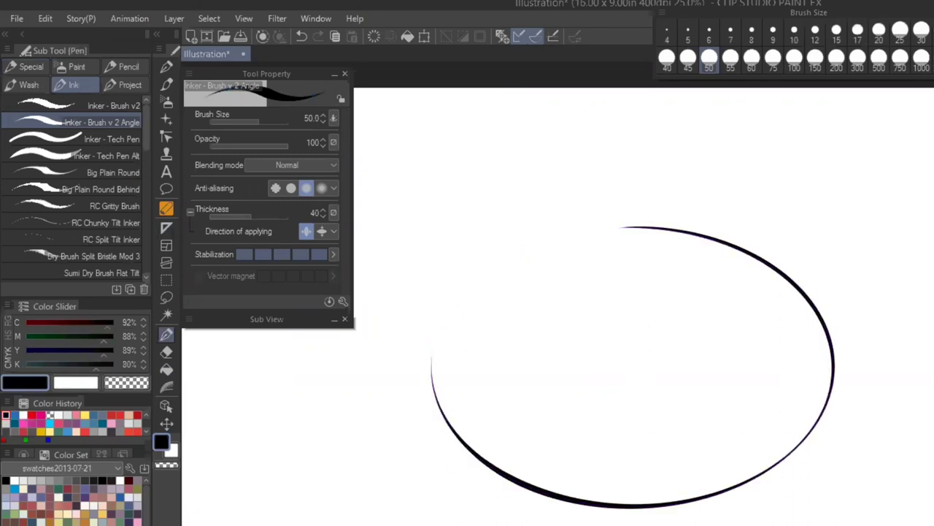
key("ctrl+z")
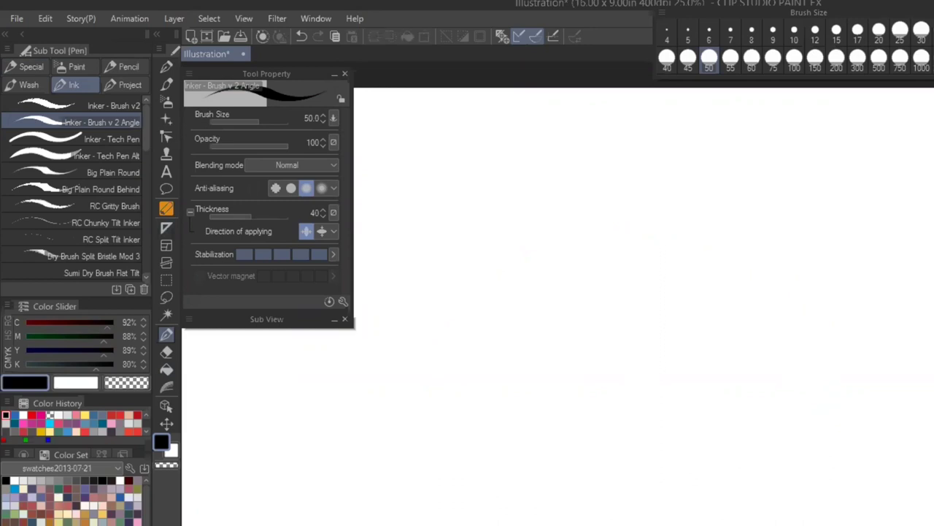
Create a 3-point perspective ruler on a new layer.
left_click(504, 36)
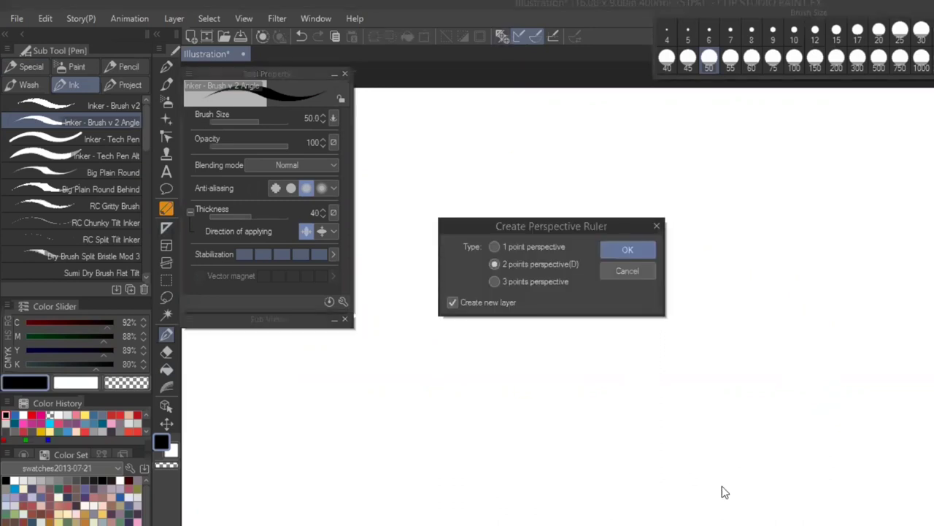
left_click(552, 282)
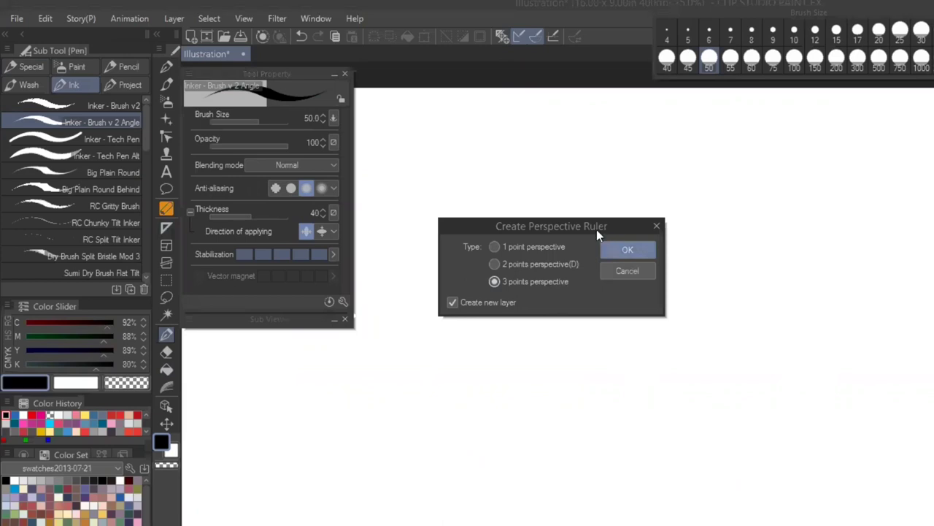
left_click_drag(596, 225, 606, 203)
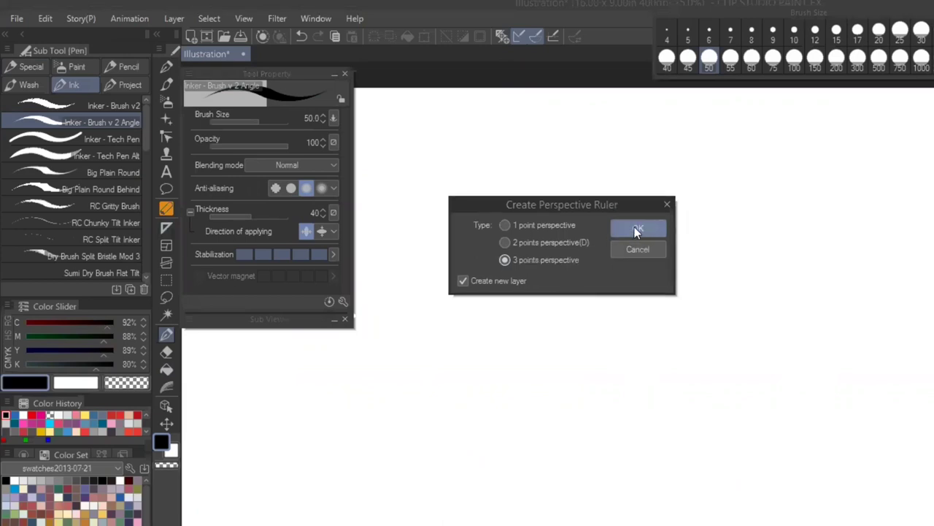
left_click(636, 231)
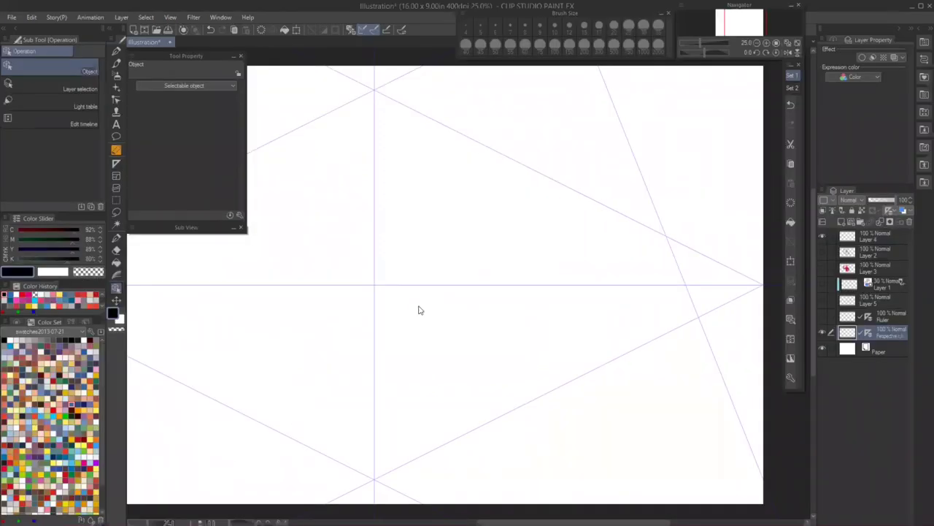
Select the perspective ruler and adjust its four slanted guide lines so the side vanishing points lie outside the canvas.
scroll(420, 310, "down", 1)
left_click(384, 278)
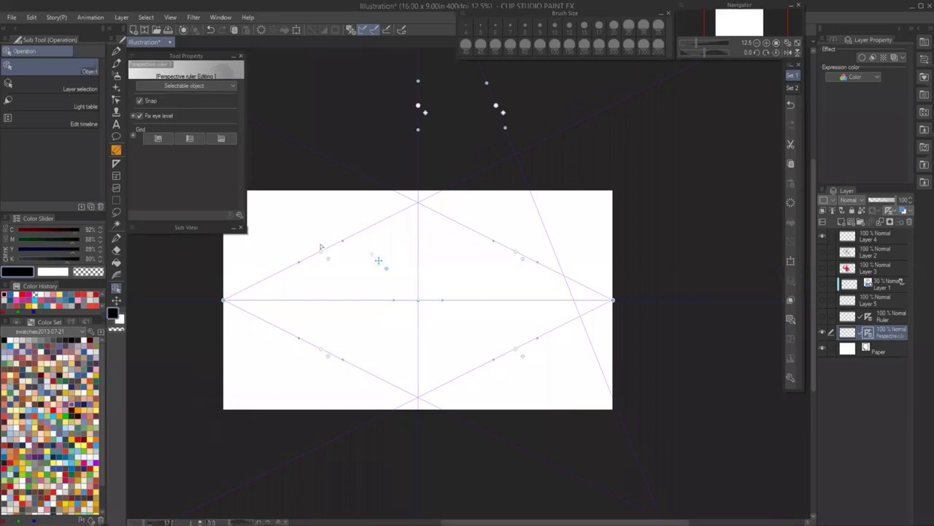
left_click_drag(322, 251, 338, 233)
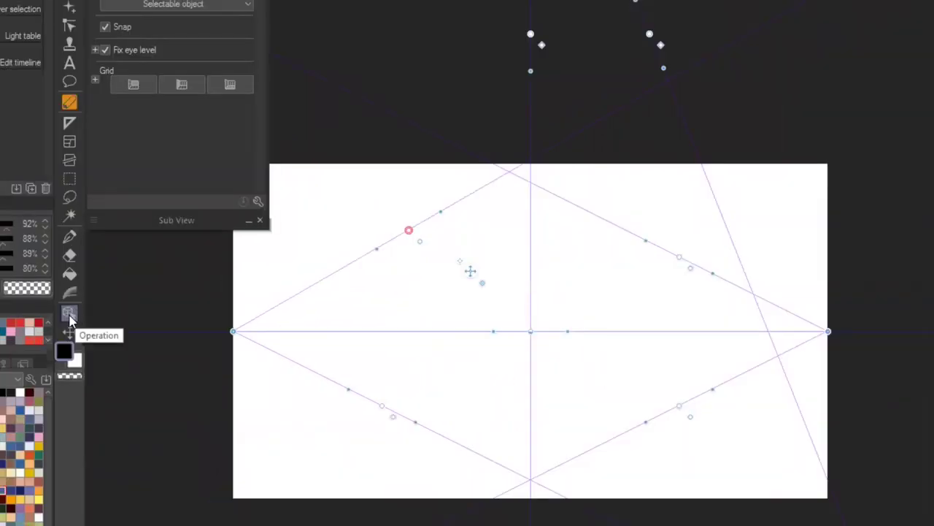
left_click(69, 314)
left_click_drag(397, 248, 241, 283)
left_click_drag(680, 257, 715, 271)
left_click_drag(643, 267, 671, 248)
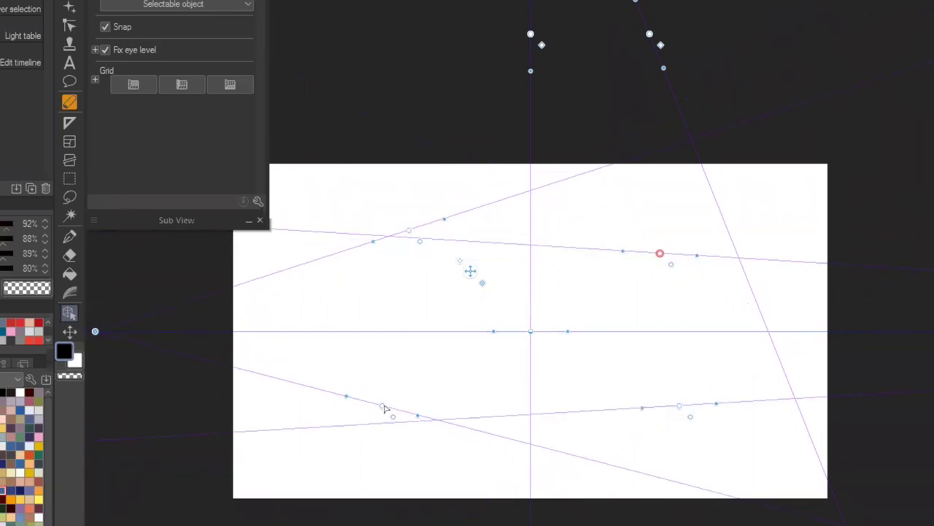
left_click_drag(381, 409, 416, 393)
left_click_drag(677, 406, 658, 400)
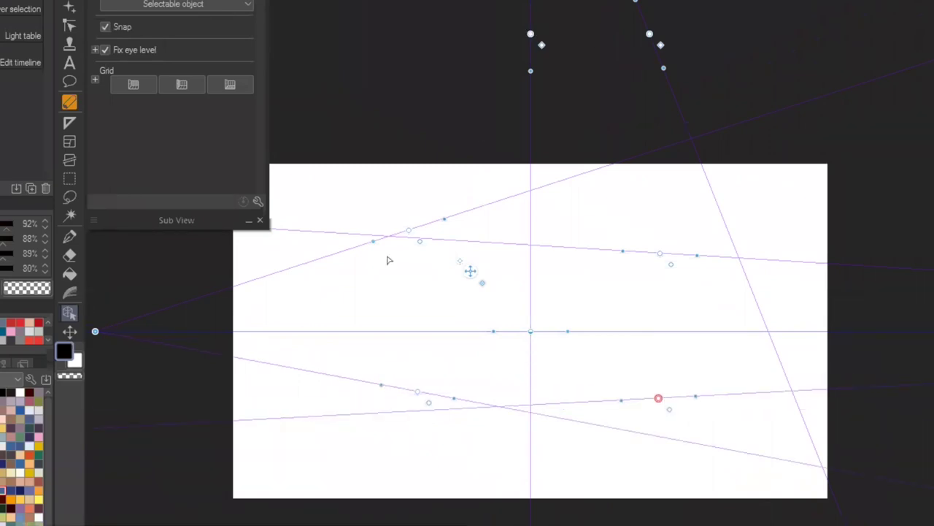
Reposition the perspective ruler's two near-vertical guides so they frame the middle of the canvas, and deselect the ruler.
left_click_drag(531, 34, 382, 278)
left_click_drag(391, 241, 387, 188)
left_click_drag(653, 37, 679, 176)
left_click(608, 282)
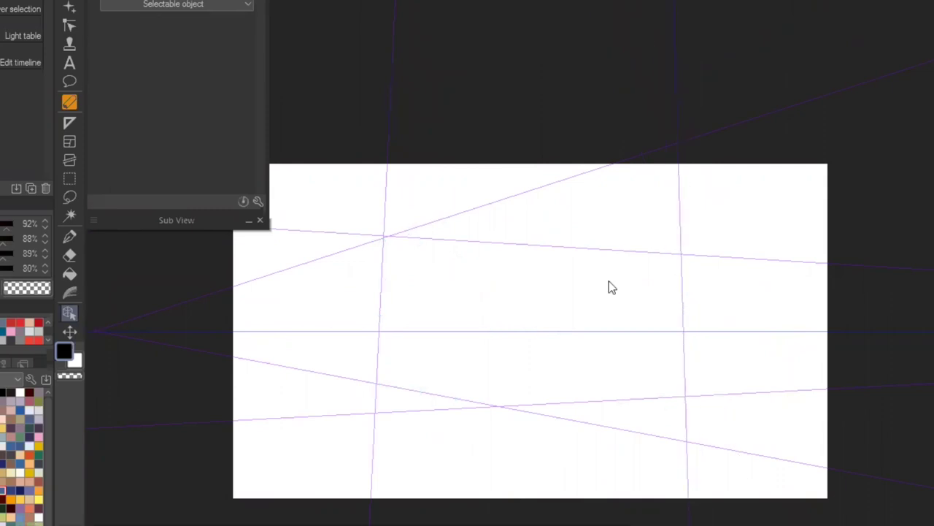
Ink a tall box-shaped building on the new Layer 6, snapping the black strokes to the perspective ruler.
key("p")
left_click_drag(475, 243, 626, 312)
left_click_drag(434, 303, 467, 251)
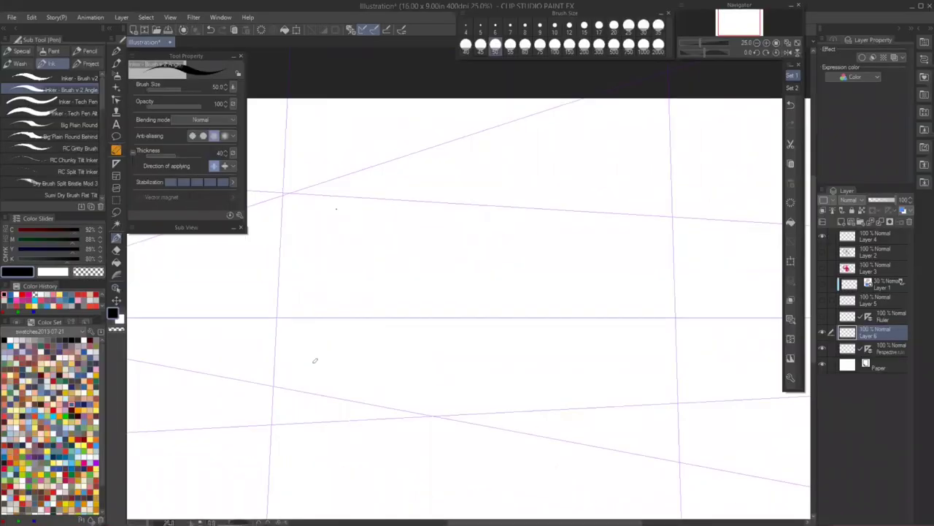
mouse_move(317, 361)
left_mouse_down()
mouse_move(323, 209)
mouse_move(410, 187)
mouse_move(406, 370)
left_mouse_up()
mouse_move(411, 187)
left_mouse_down()
mouse_move(516, 195)
mouse_move(515, 377)
left_mouse_up()
mouse_move(312, 360)
left_mouse_down()
mouse_move(407, 370)
mouse_move(516, 365)
left_mouse_up()
Ink a low box-shaped building directly to the right of the tall one, following the perspective ruler.
left_click_drag(518, 273, 584, 270)
mouse_move(585, 270)
left_mouse_down()
mouse_move(586, 363)
mouse_move(636, 270)
mouse_move(735, 272)
left_mouse_up()
left_click_drag(734, 274, 736, 348)
left_click_drag(515, 358, 582, 358)
left_click_drag(584, 359, 748, 358)
Ink receding ground and street lines from the tall building's base toward both sides of the canvas.
mouse_move(516, 365)
left_mouse_down()
mouse_move(630, 373)
mouse_move(667, 341)
left_mouse_up()
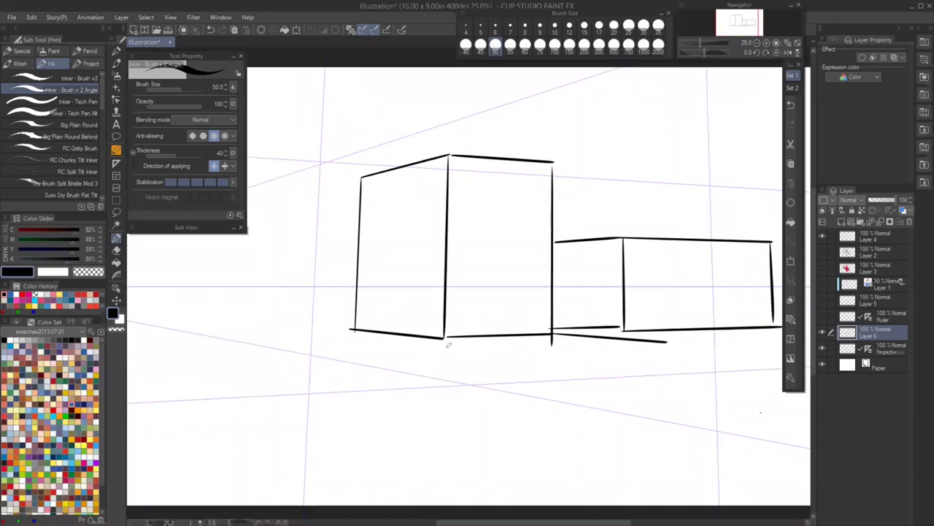
left_click_drag(448, 342, 715, 378)
scroll(452, 394, "down", 3)
left_click_drag(427, 372, 273, 378)
left_click_drag(381, 369, 265, 373)
Ink a small building left of the tall one and a higher tower rising behind it.
left_click_drag(344, 326, 344, 369)
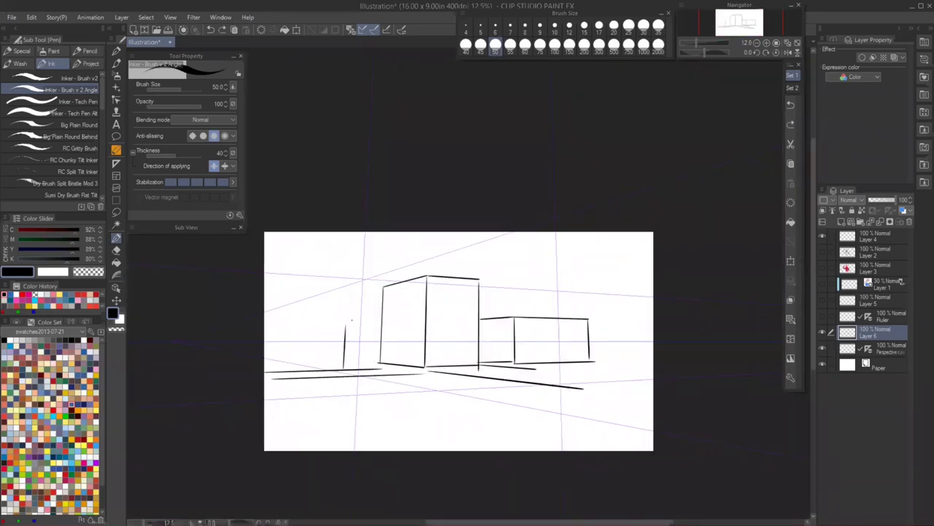
left_click_drag(348, 322, 387, 319)
left_click_drag(461, 257, 461, 275)
left_click_drag(504, 247, 532, 251)
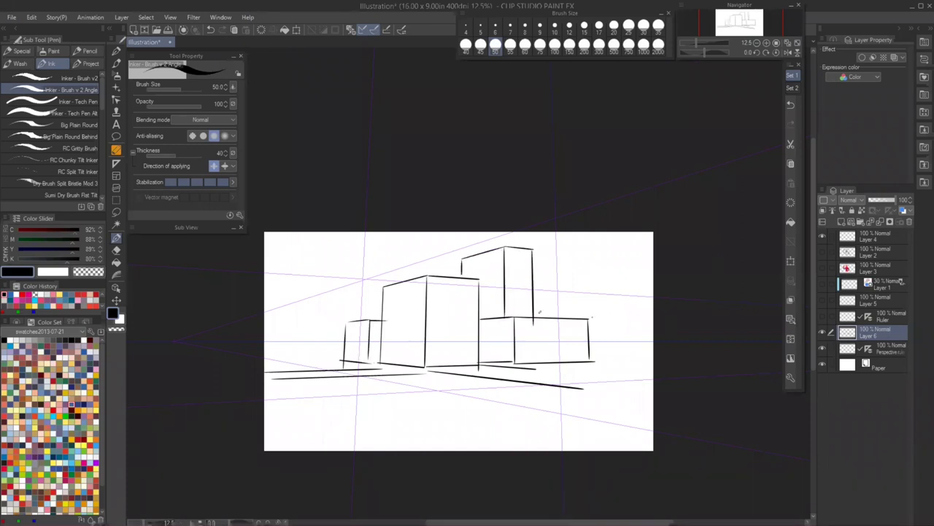
Ink a wide building at the canvas's right edge and another one behind the small building on the left.
mouse_move(549, 309)
left_mouse_down()
mouse_move(606, 320)
mouse_move(654, 307)
left_mouse_up()
left_click_drag(593, 358, 622, 359)
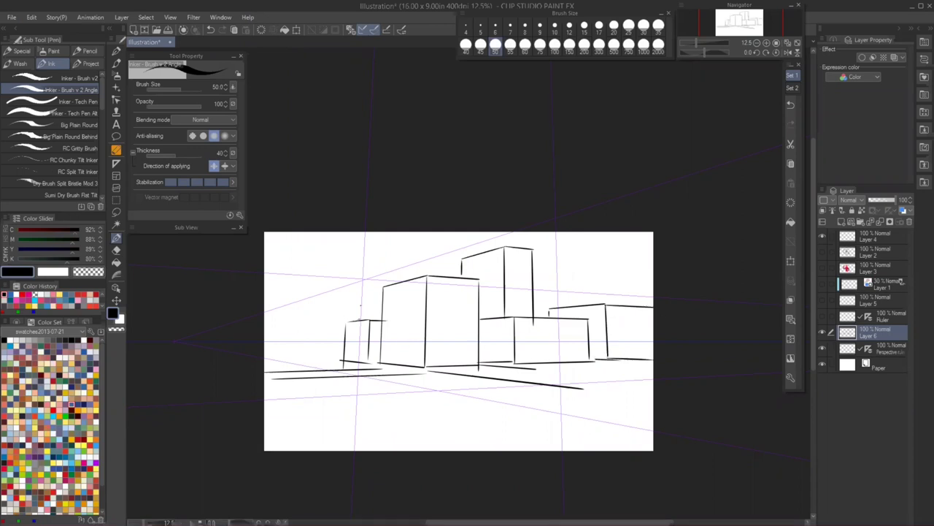
mouse_move(360, 321)
left_mouse_down()
mouse_move(323, 310)
mouse_move(382, 301)
left_mouse_up()
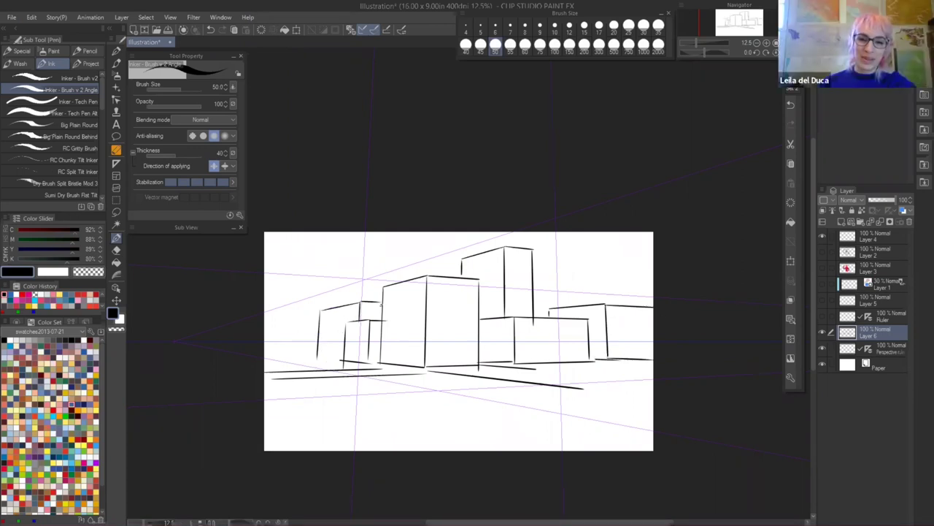
Ink three long road lines across the foreground, close the leftmost building's base, and add a distant building beside the tower.
left_click_drag(264, 426, 505, 408)
left_click_drag(310, 448, 653, 413)
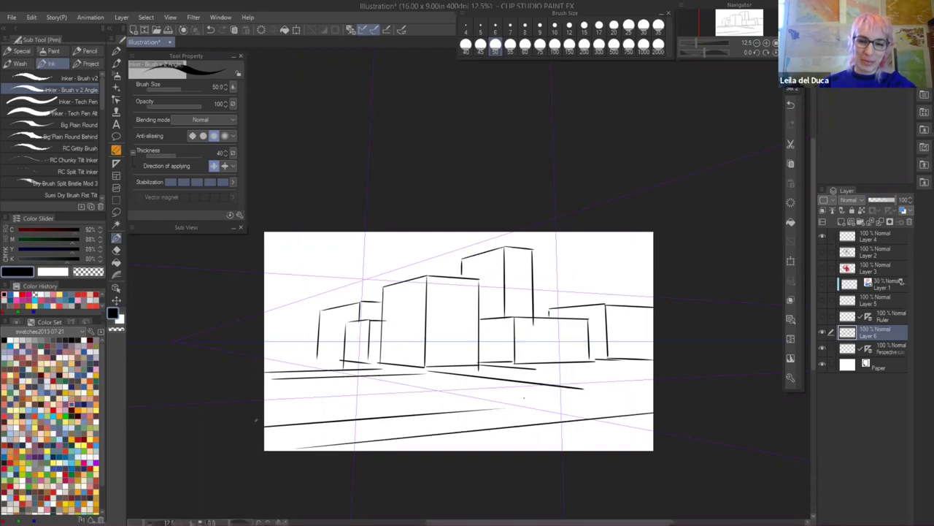
left_click_drag(256, 421, 543, 400)
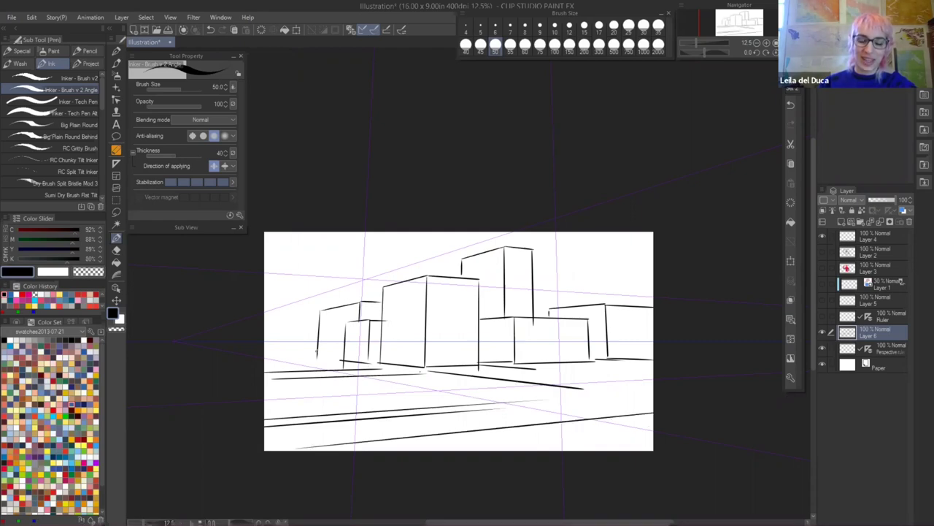
left_click_drag(611, 417, 583, 439)
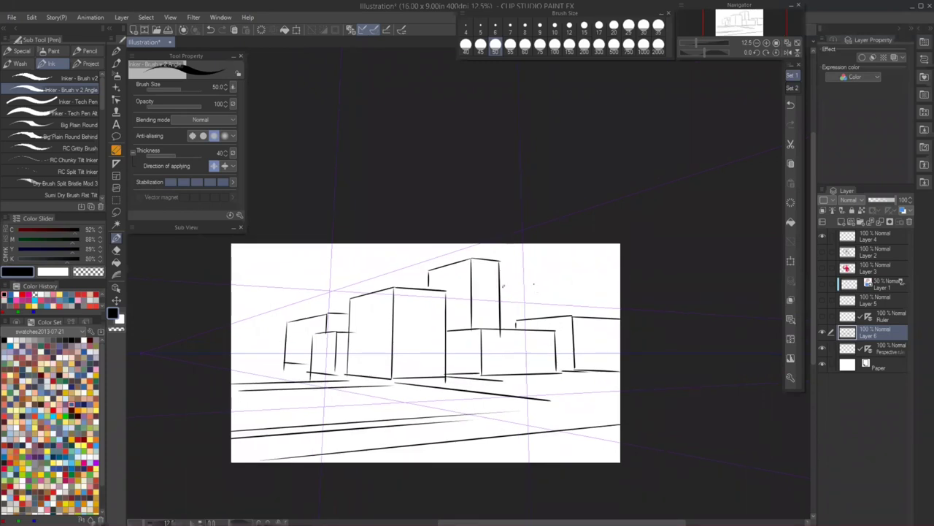
mouse_move(502, 286)
left_mouse_down()
mouse_move(555, 320)
mouse_move(526, 340)
mouse_move(546, 363)
mouse_move(556, 356)
mouse_move(540, 385)
mouse_move(552, 346)
mouse_move(531, 196)
mouse_move(532, 218)
left_mouse_up()
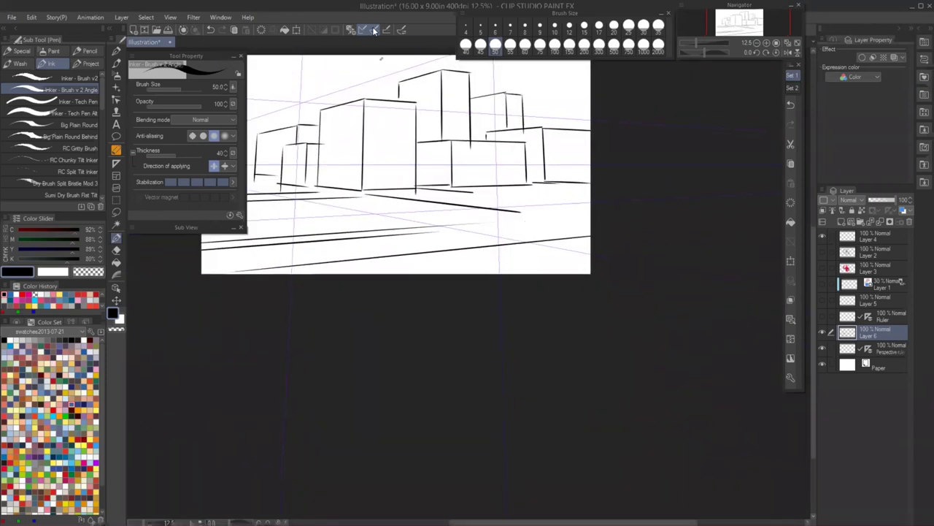
Turn off snapping to the special ruler and sketch a freehand arrow in the sky above the buildings.
mouse_move(357, 80)
left_mouse_down()
mouse_move(368, 59)
mouse_move(394, 107)
left_mouse_up()
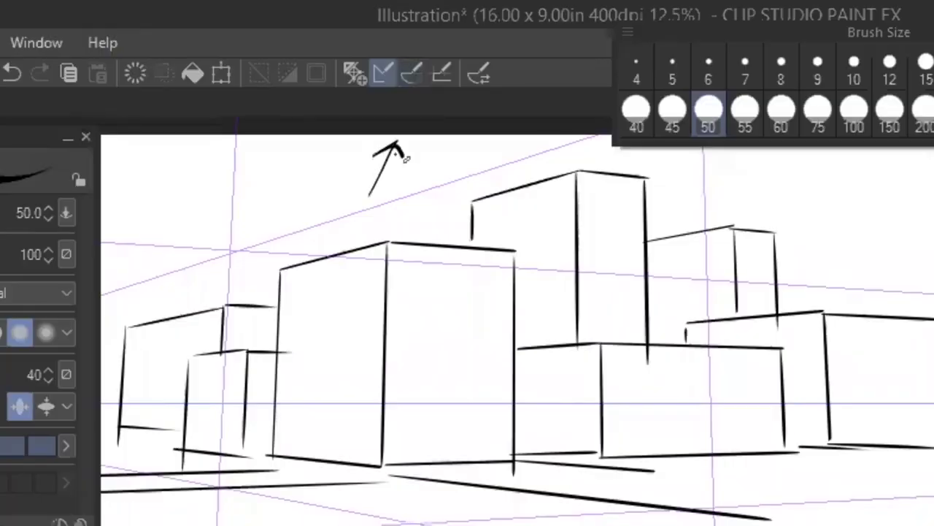
mouse_move(460, 261)
left_mouse_down()
mouse_move(462, 342)
mouse_move(469, 319)
mouse_move(462, 307)
left_mouse_up()
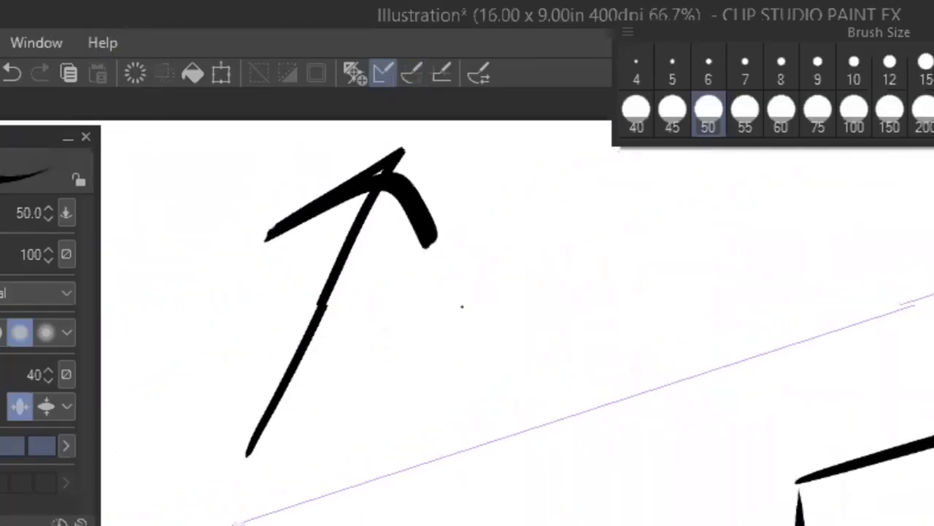
left_click(413, 74)
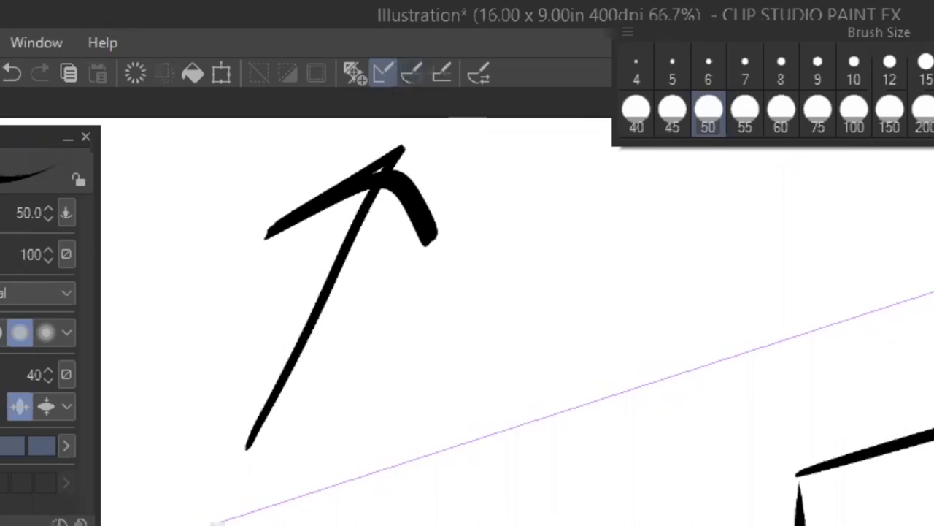
key("ctrl+2")
key("ctrl+2")
key("ctrl+2")
key("ctrl+plus")
scroll(466, 342, "down", 6)
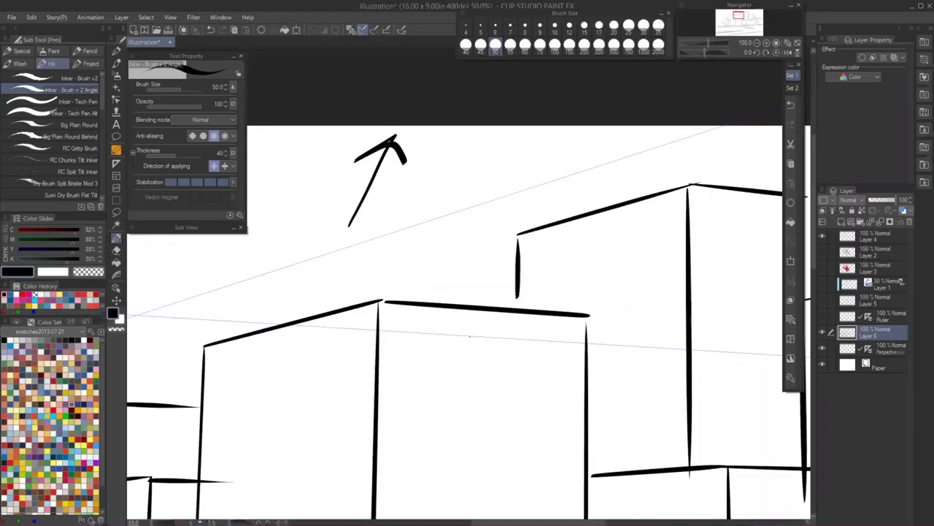
scroll(490, 350, "up", 1)
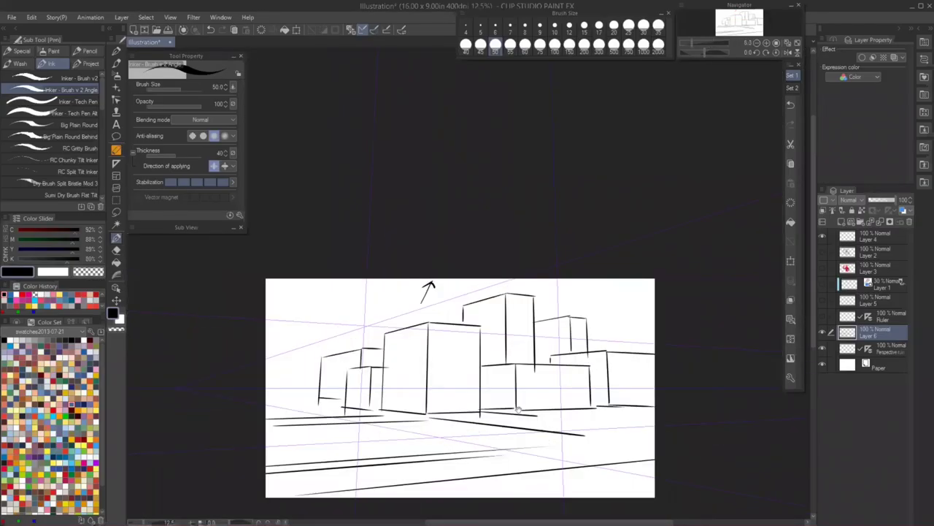
scroll(518, 410, "up", 1)
Draw two freehand jagged trees in front of the tall building, one against each of its faces.
left_click_drag(517, 409, 554, 289)
left_click_drag(437, 325, 449, 276)
mouse_move(437, 325)
left_mouse_down()
mouse_move(438, 225)
mouse_move(438, 281)
left_mouse_up()
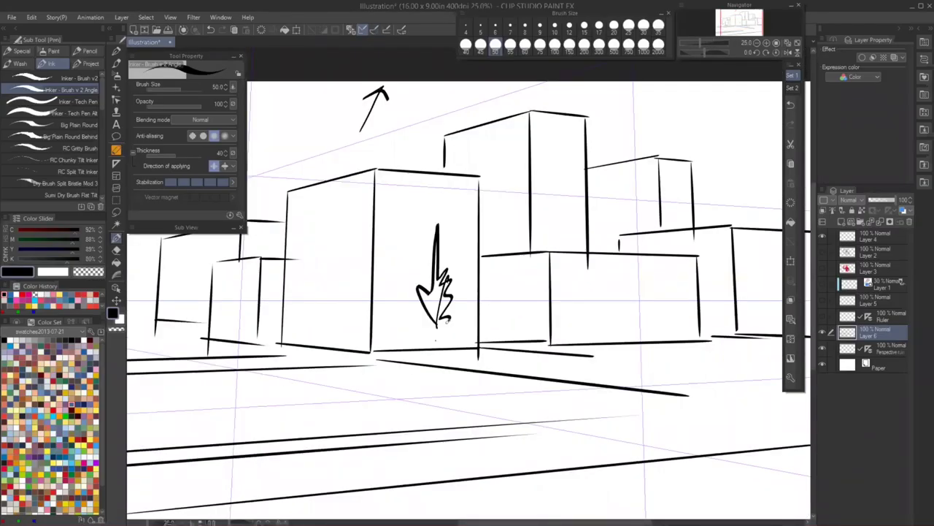
left_click_drag(449, 320, 438, 353)
mouse_move(326, 348)
left_mouse_down()
mouse_move(332, 282)
mouse_move(336, 325)
mouse_move(325, 349)
left_mouse_up()
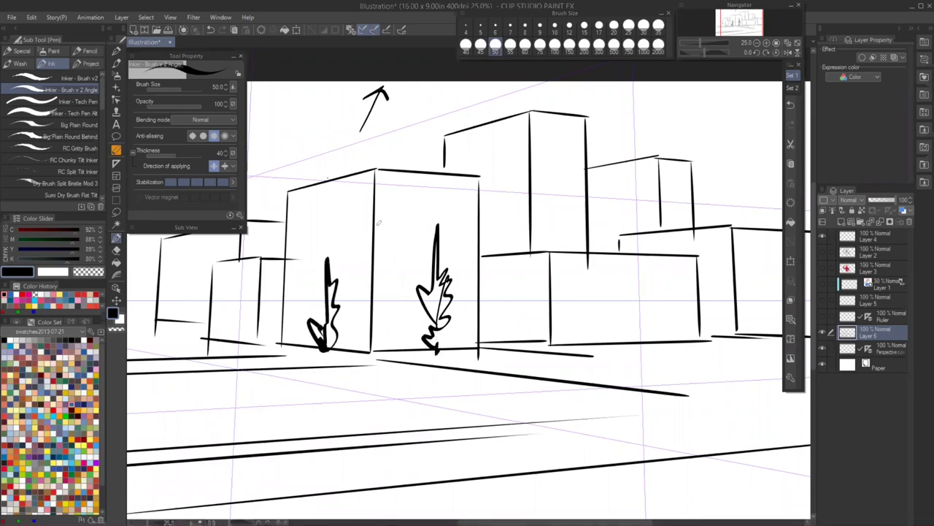
With special ruler snapping back on, ink two boxy rooftop structures on the tall building.
left_click_drag(328, 179, 328, 163)
left_click_drag(328, 162, 378, 152)
mouse_move(379, 151)
left_mouse_down()
mouse_move(379, 169)
mouse_move(421, 153)
mouse_move(421, 174)
left_mouse_up()
left_click_drag(307, 188, 307, 150)
mouse_move(308, 150)
left_mouse_down()
mouse_move(346, 138)
mouse_move(355, 161)
left_mouse_up()
left_click_drag(298, 166, 349, 153)
Ink receding floor lines across the left and right faces of the tall building.
left_click_drag(282, 221, 362, 206)
mouse_move(284, 228)
left_mouse_down()
mouse_move(368, 213)
mouse_move(354, 223)
left_mouse_up()
mouse_move(283, 248)
left_mouse_down()
mouse_move(355, 235)
mouse_move(359, 246)
left_mouse_up()
left_click_drag(378, 200, 476, 206)
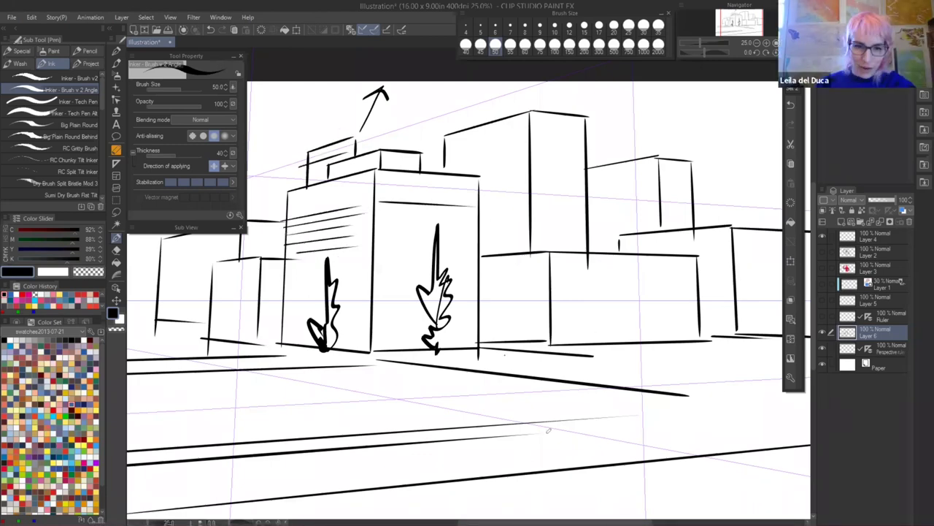
Set up a second perspective ruler on a clear canvas in place of the city sketch, and switch to the Perspective ruler tool.
scroll(494, 299, "down", 2)
scroll(482, 318, "up", 1)
scroll(483, 320, "up", 1)
left_click_drag(545, 380, 586, 399)
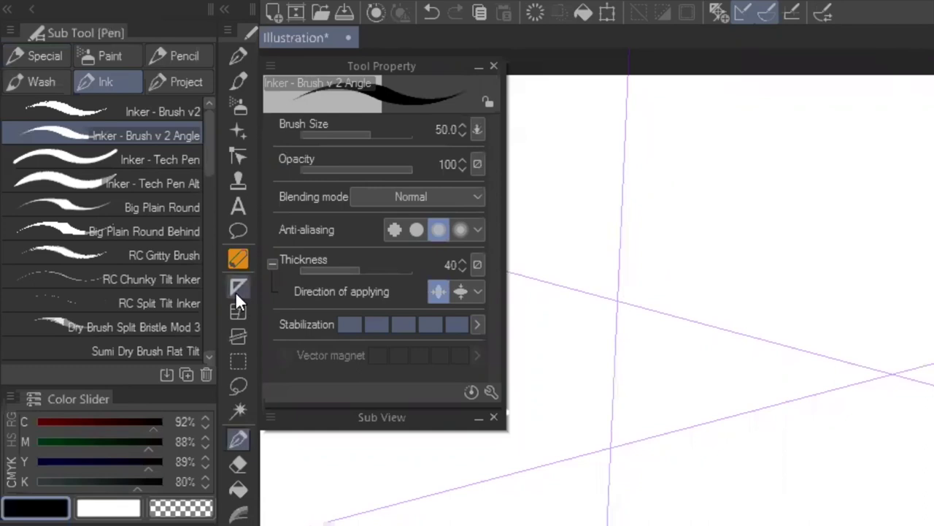
left_click(115, 165)
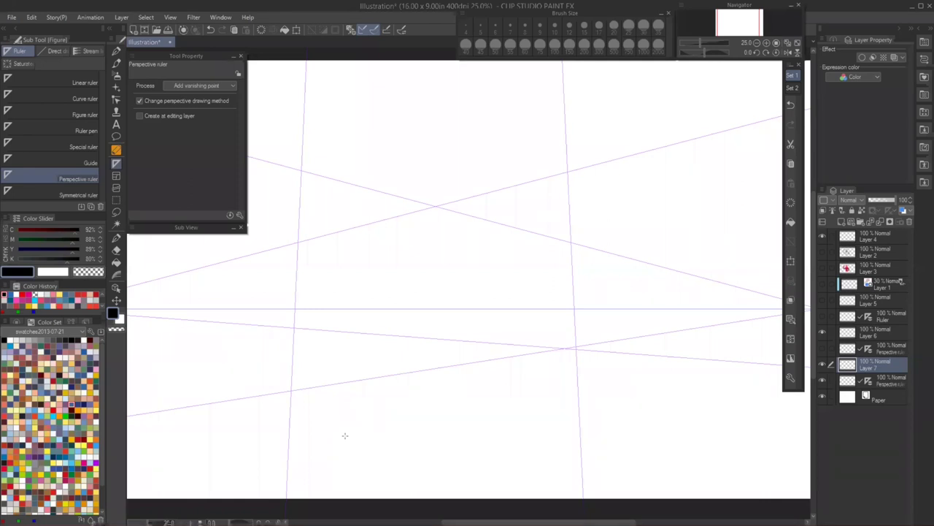
Hide the second perspective ruler and Layer 7, and add a blank raster layer above them with the Inker - Brush v 2 Angle brush active.
left_click(823, 380)
left_click(823, 380)
left_click(823, 380)
left_click(823, 380)
left_click_drag(774, 353, 790, 343)
left_click_drag(556, 408, 541, 408)
left_click_drag(471, 377, 490, 387)
left_click_drag(351, 312, 356, 268)
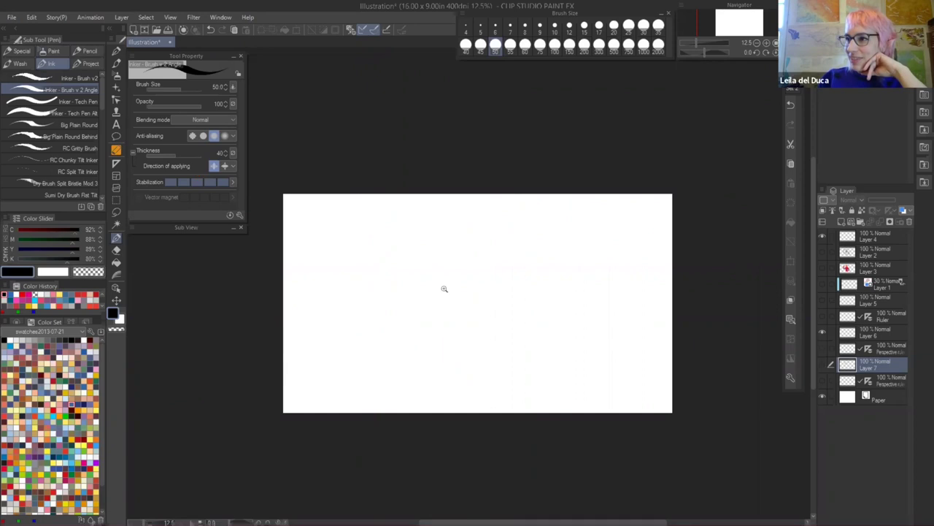
scroll(442, 287, "up", 5)
mouse_move(457, 273)
left_mouse_down()
mouse_move(470, 247)
mouse_move(476, 269)
left_mouse_up()
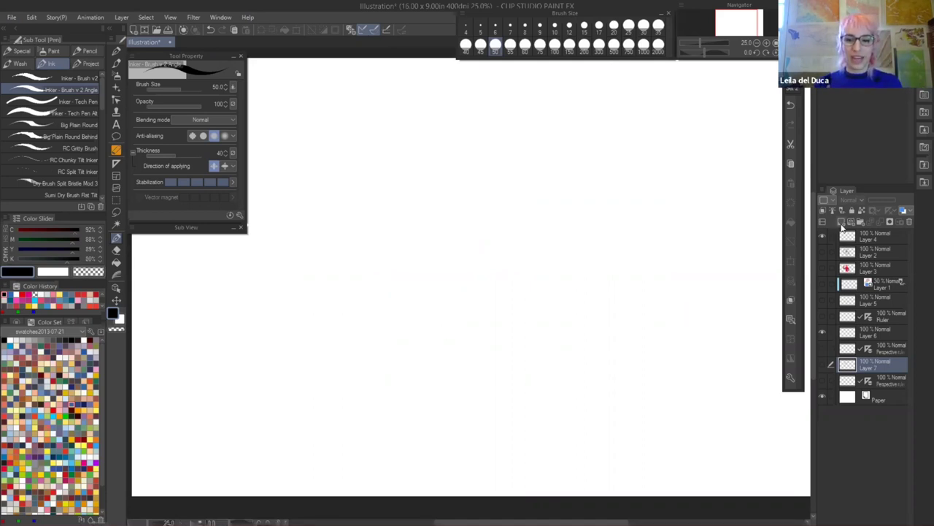
left_click(842, 223)
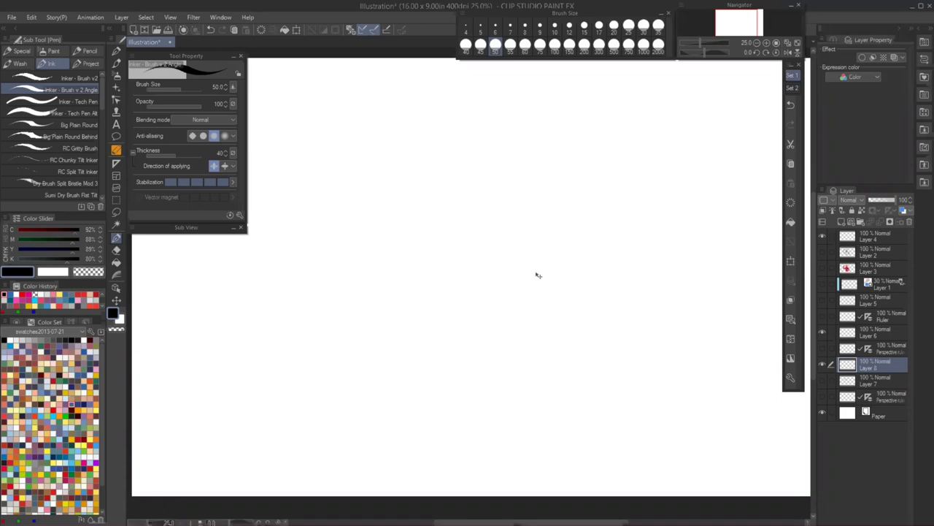
Examine the Comic page settings for a new document, including binding size, bleed width and multiple pages, without creating the file.
key("ctrl+n")
left_click(425, 159)
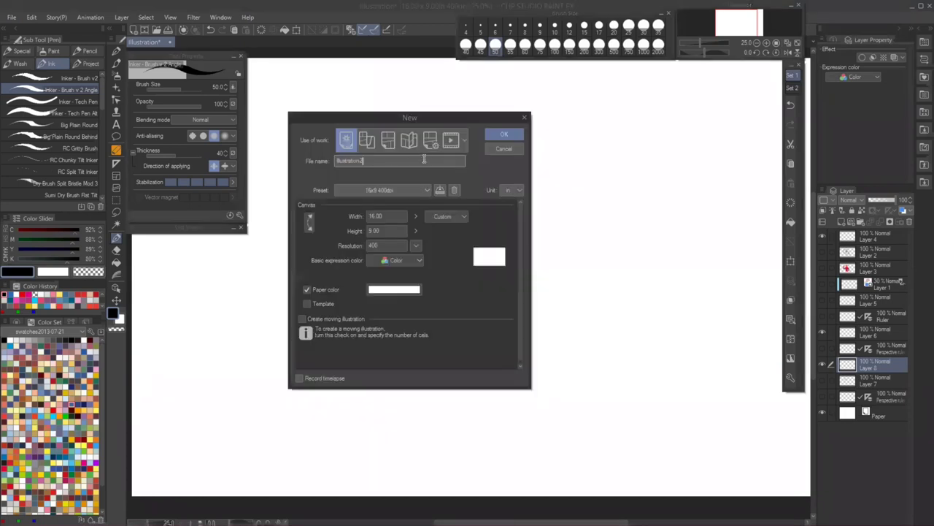
left_click(387, 140)
left_click_drag(588, 119, 574, 81)
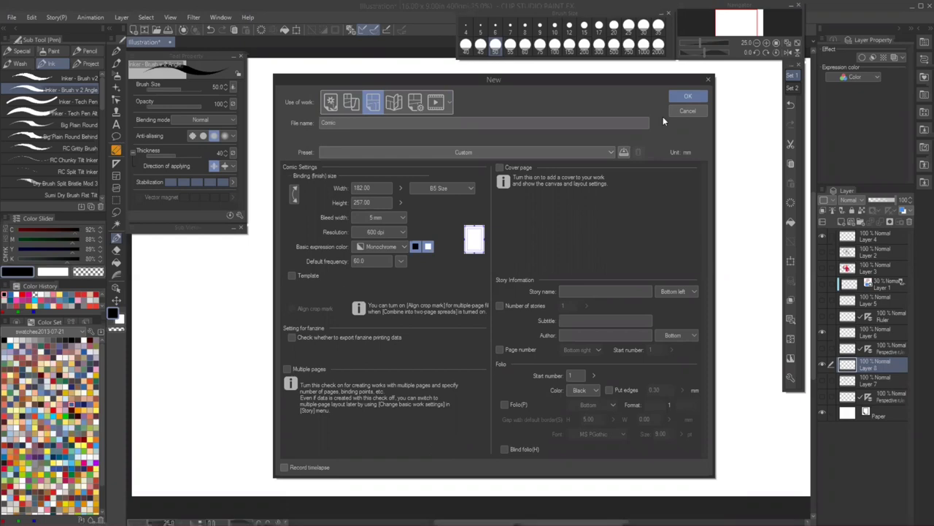
left_click(687, 111)
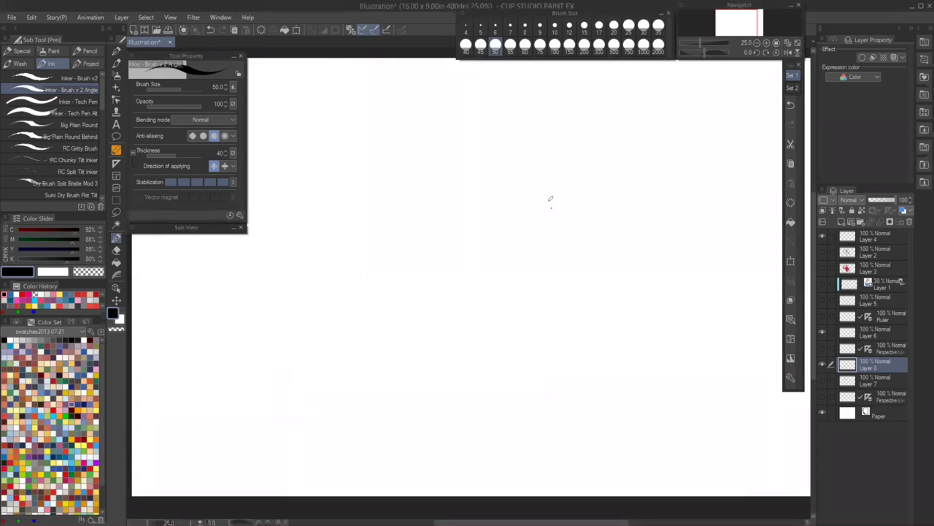